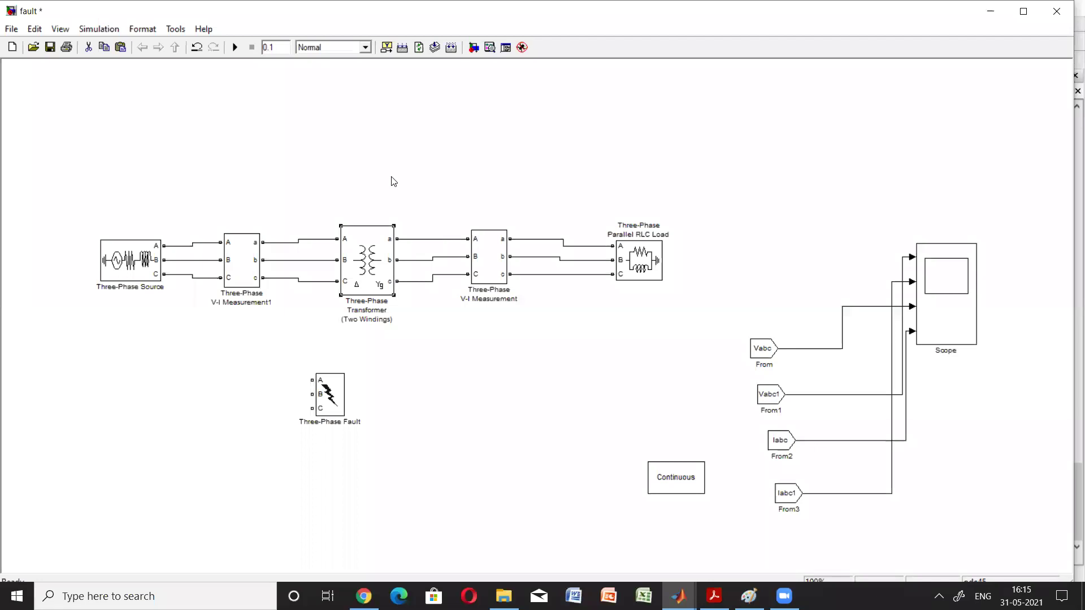
Create a new blank Simulink model, maximize its window and set the simulation stop time to 0.1
scroll(392, 181, "up", 3)
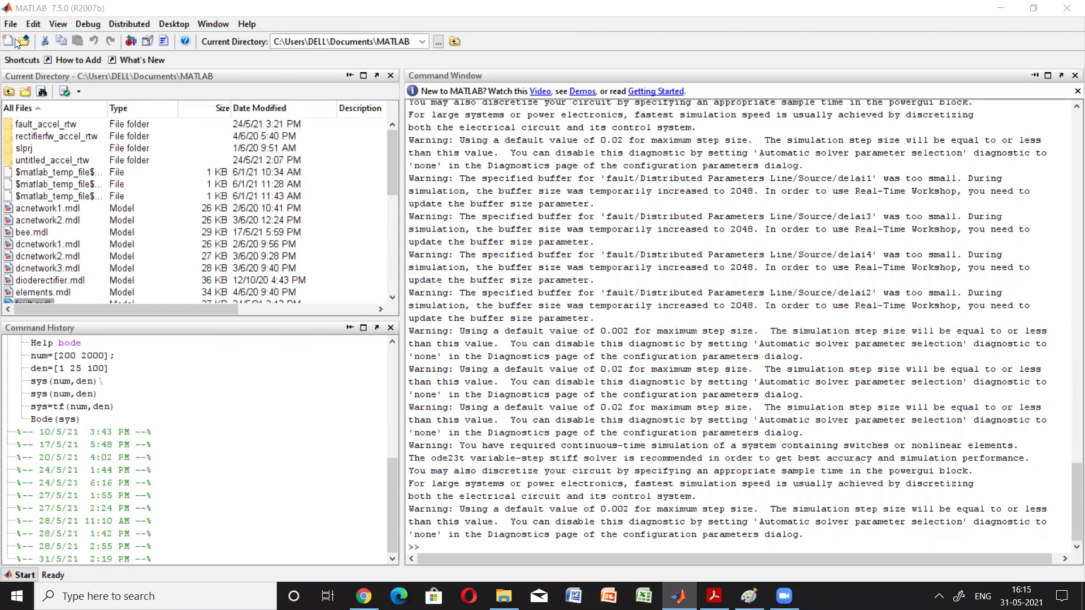
key("alt")
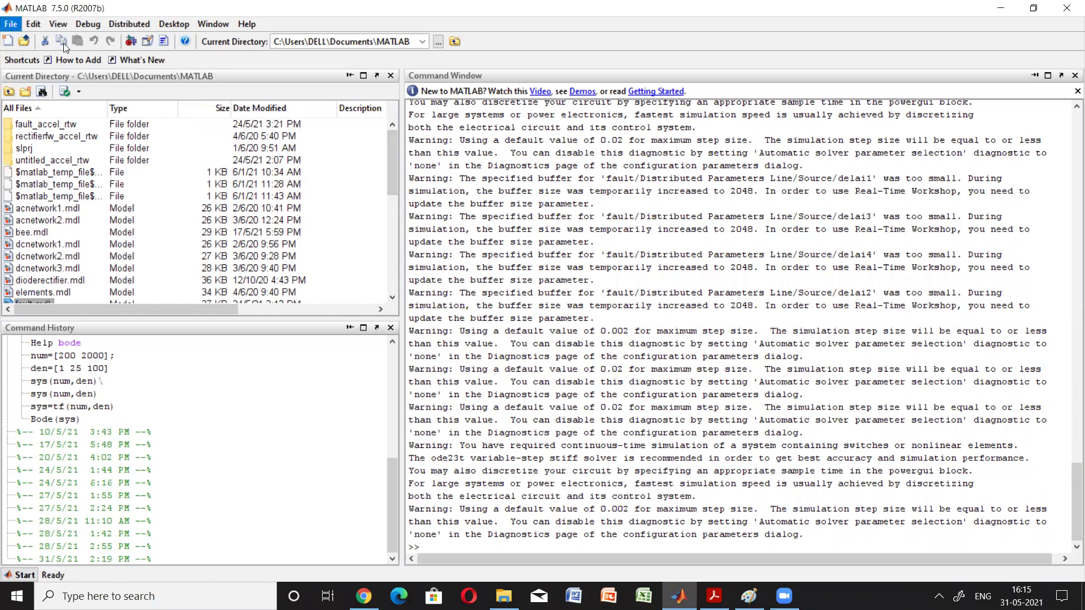
key("Down")
mouse_move(138, 39)
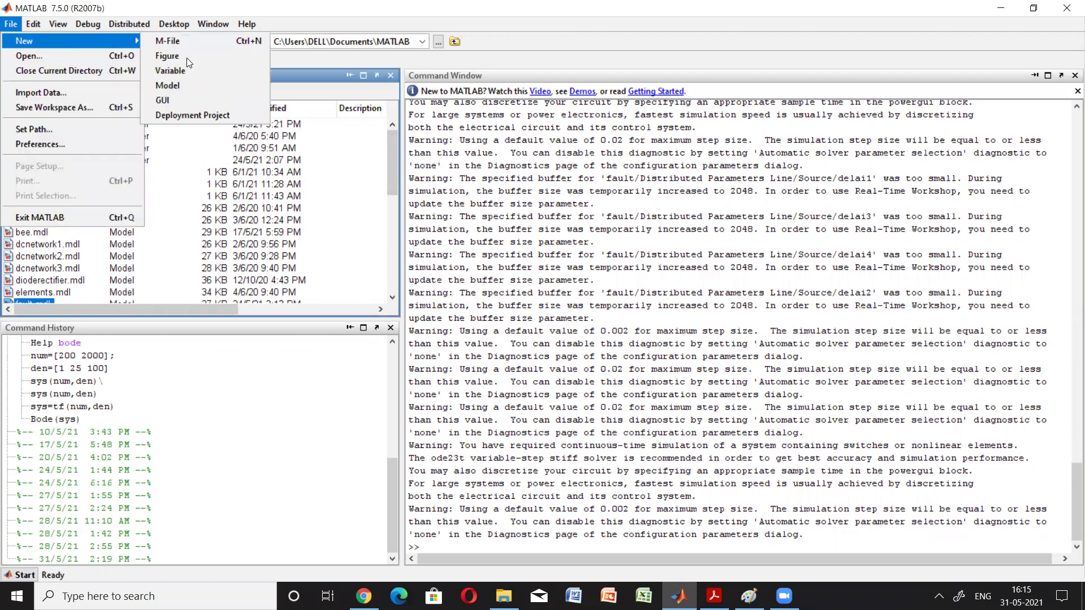
left_click(261, 87)
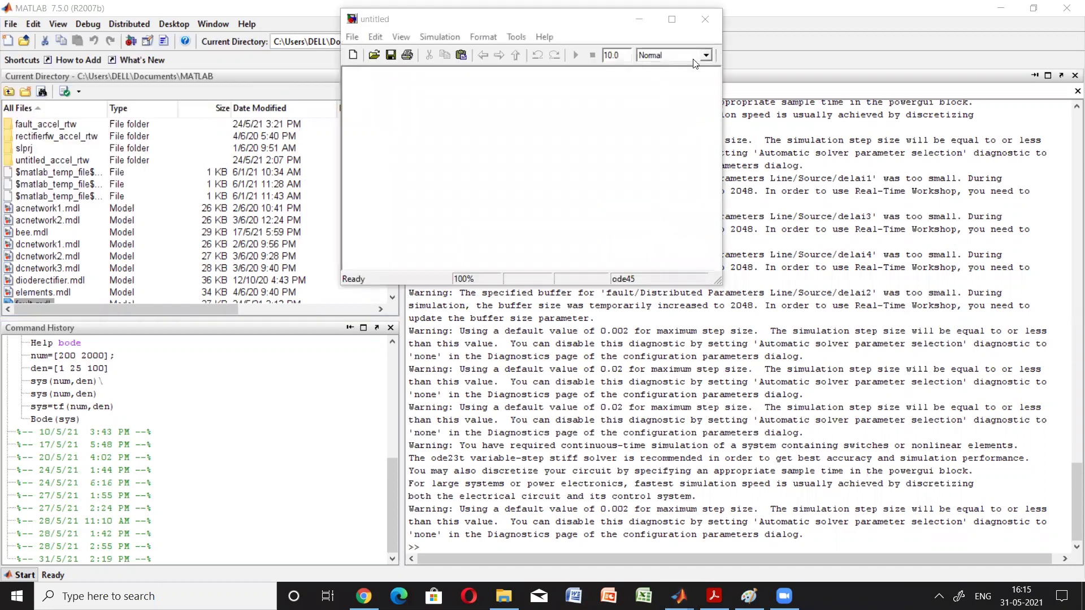
left_click(672, 19)
double_click(282, 39)
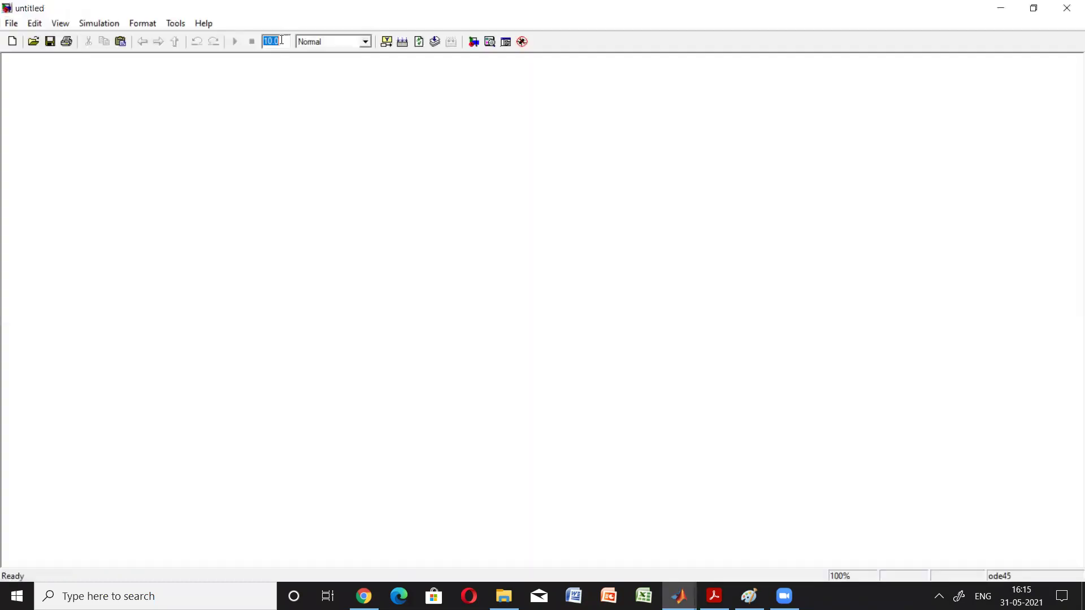
type("0.1")
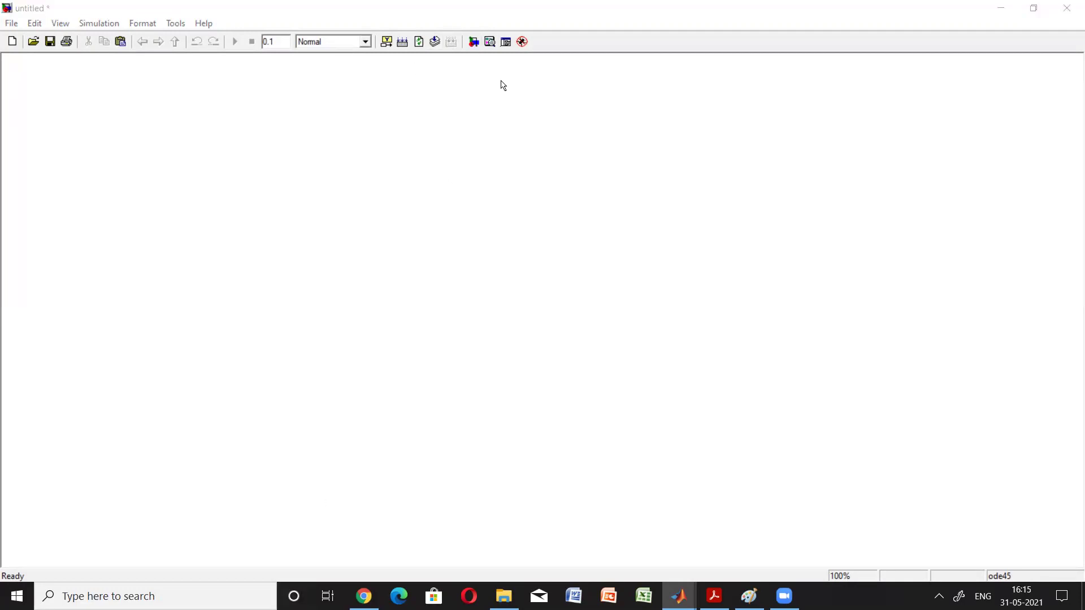
Add a Three-Phase Source block from the SimPowerSystems Electrical Sources library and place it at the left side of the model
left_click(473, 42)
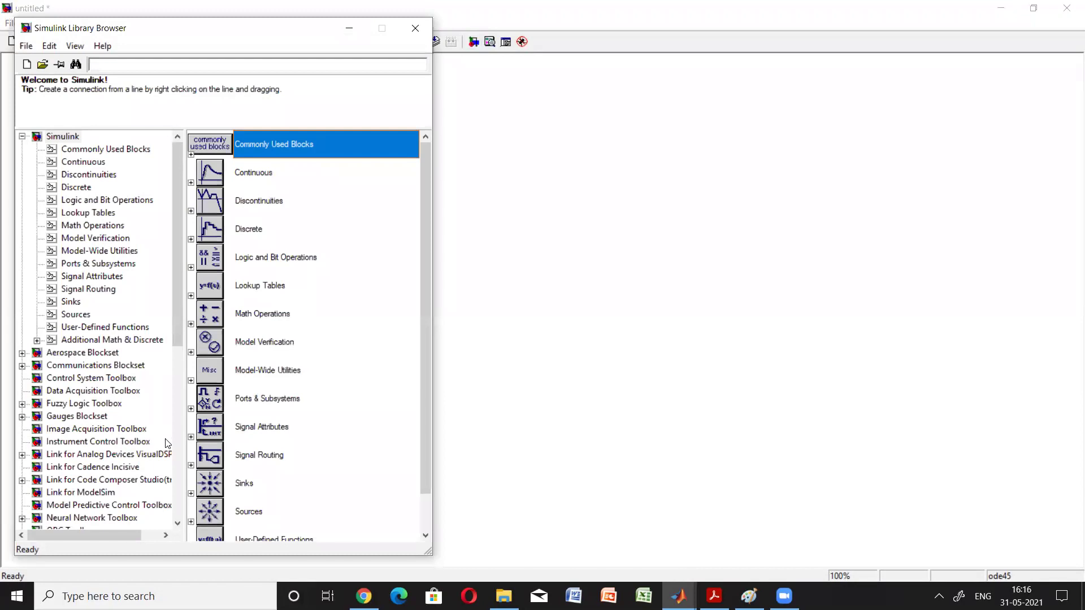
scroll(167, 443, "down", 2)
scroll(167, 444, "down", 2)
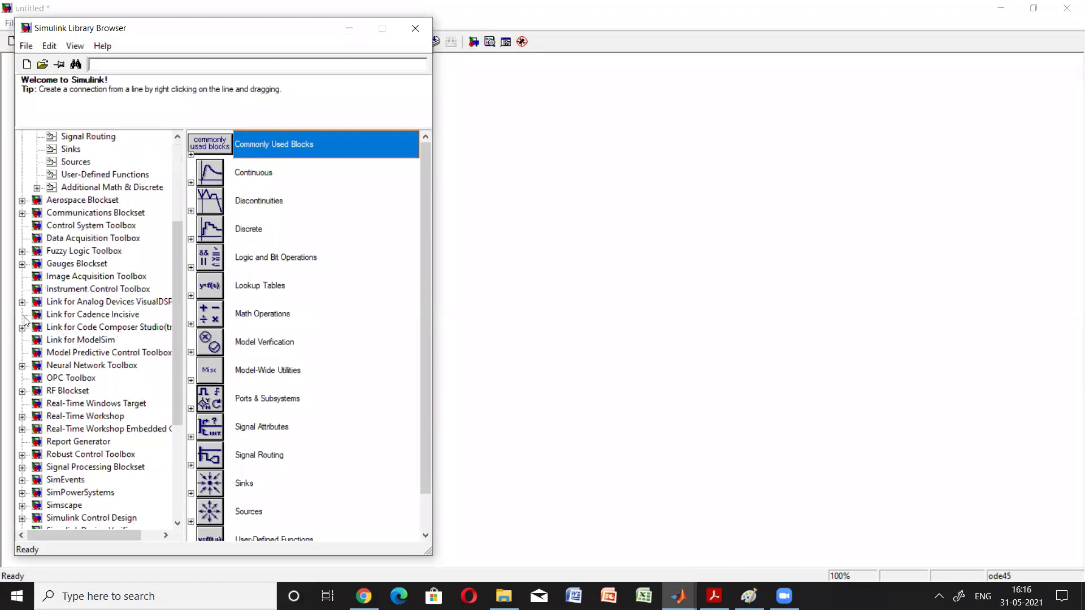
scroll(24, 320, "down", 4)
scroll(23, 317, "up", 3)
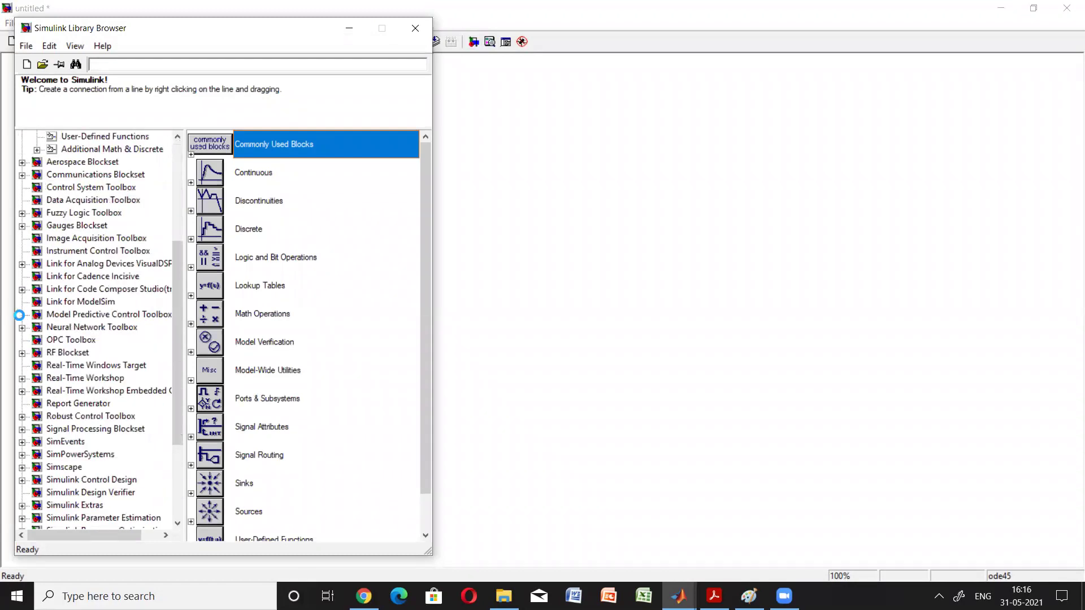
scroll(20, 315, "down", 4)
left_click(20, 315)
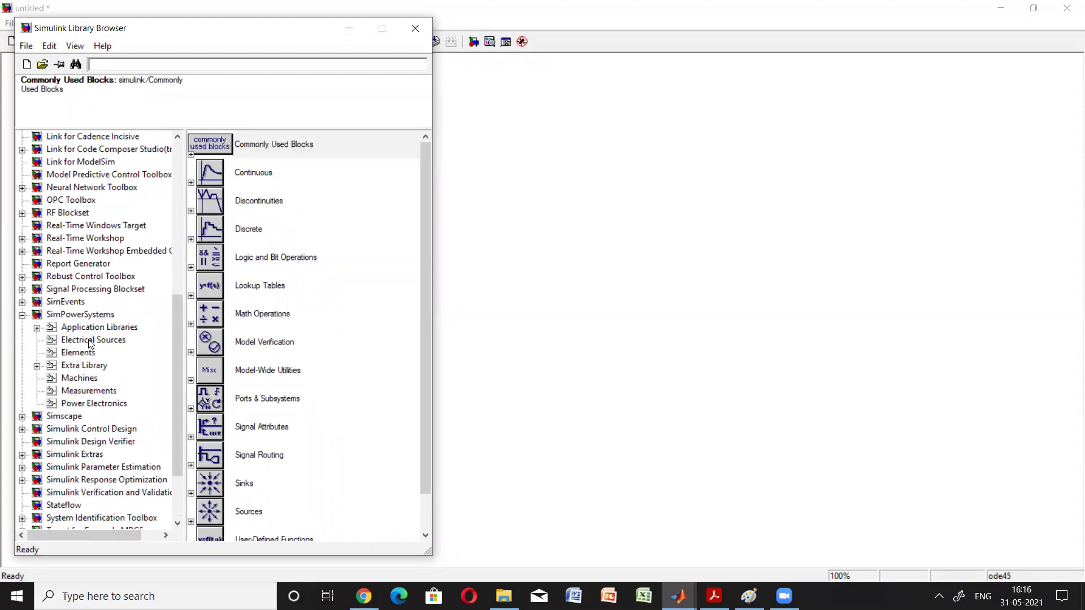
left_click(89, 341)
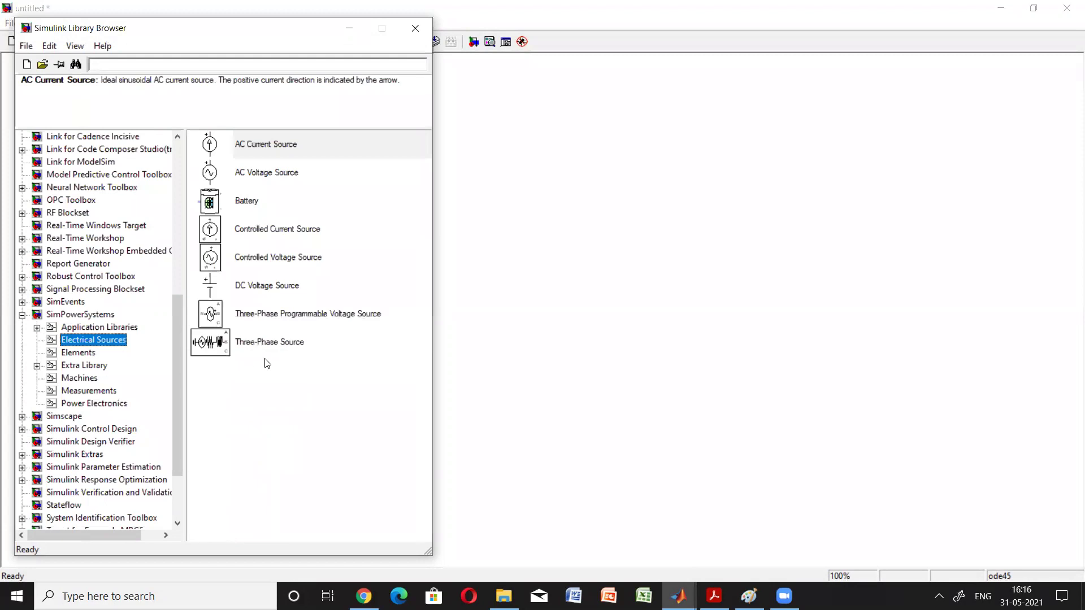
left_click_drag(279, 347, 509, 334)
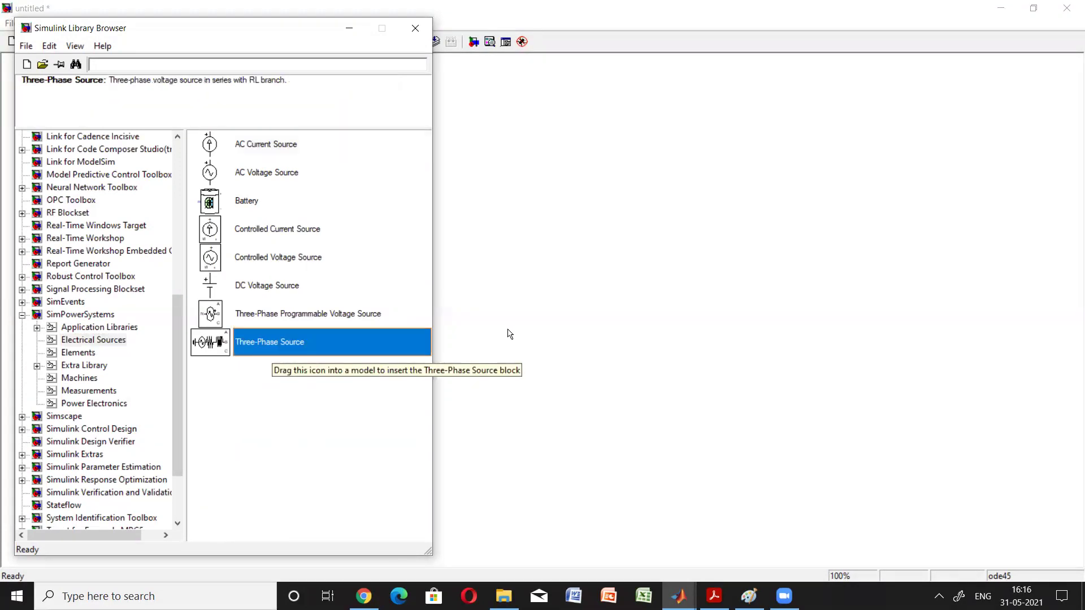
left_click(506, 341)
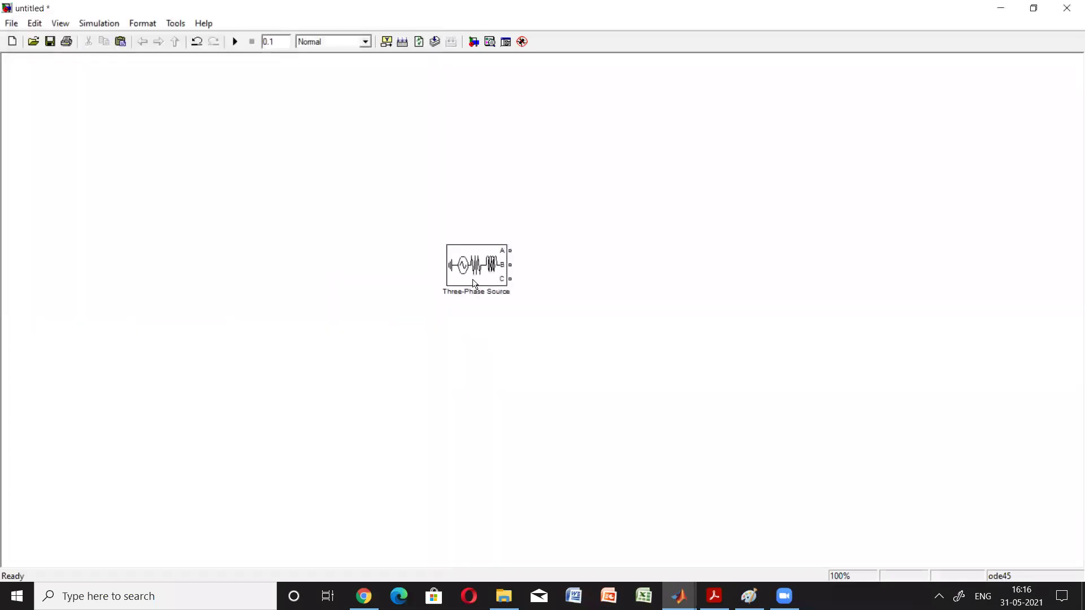
left_click_drag(119, 283, 119, 283)
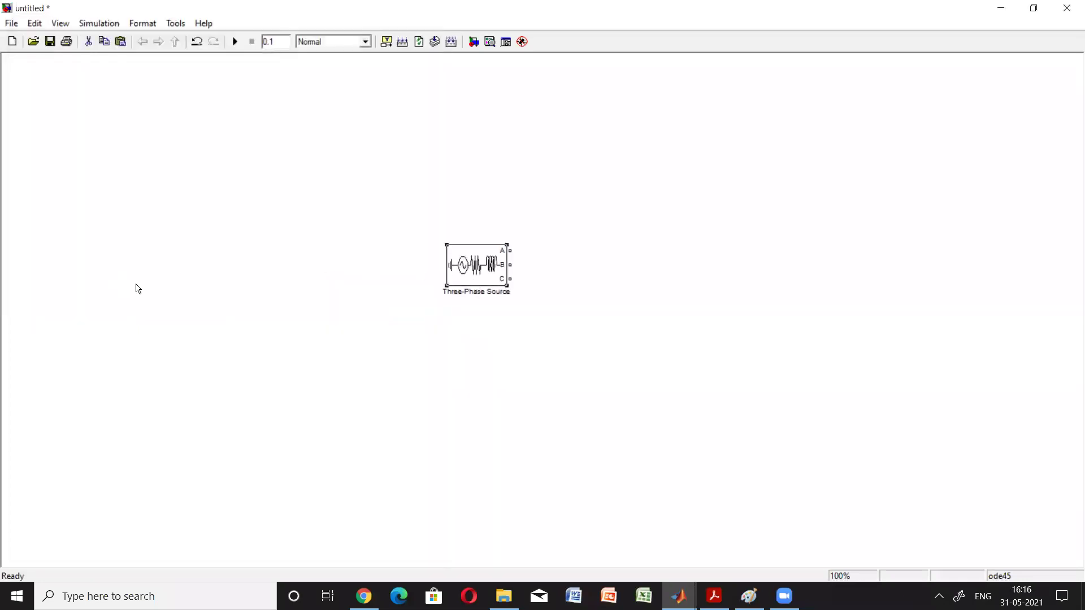
left_click(197, 359)
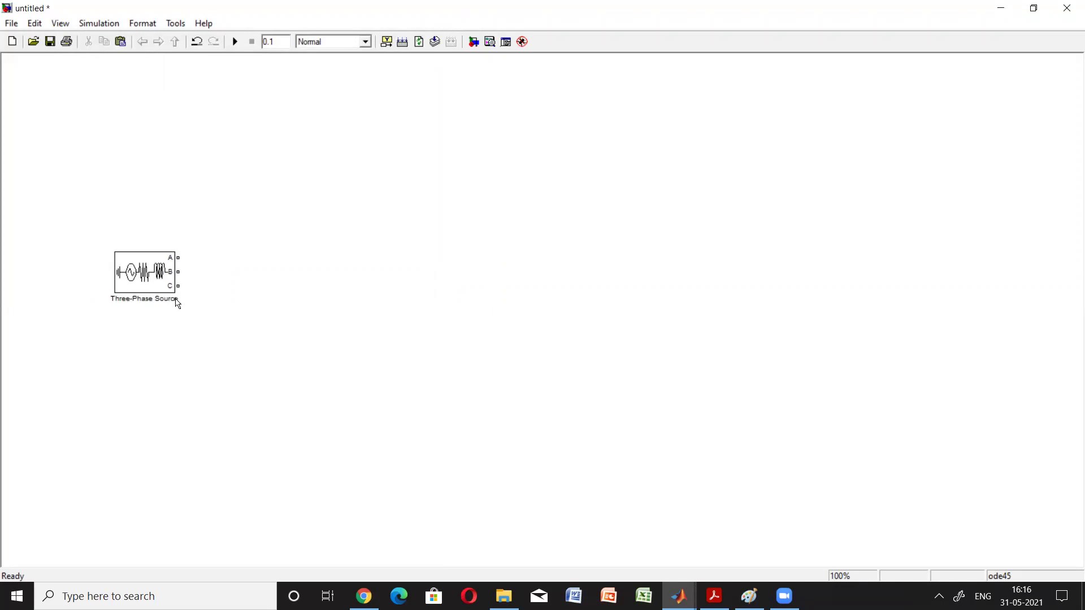
left_click(470, 43)
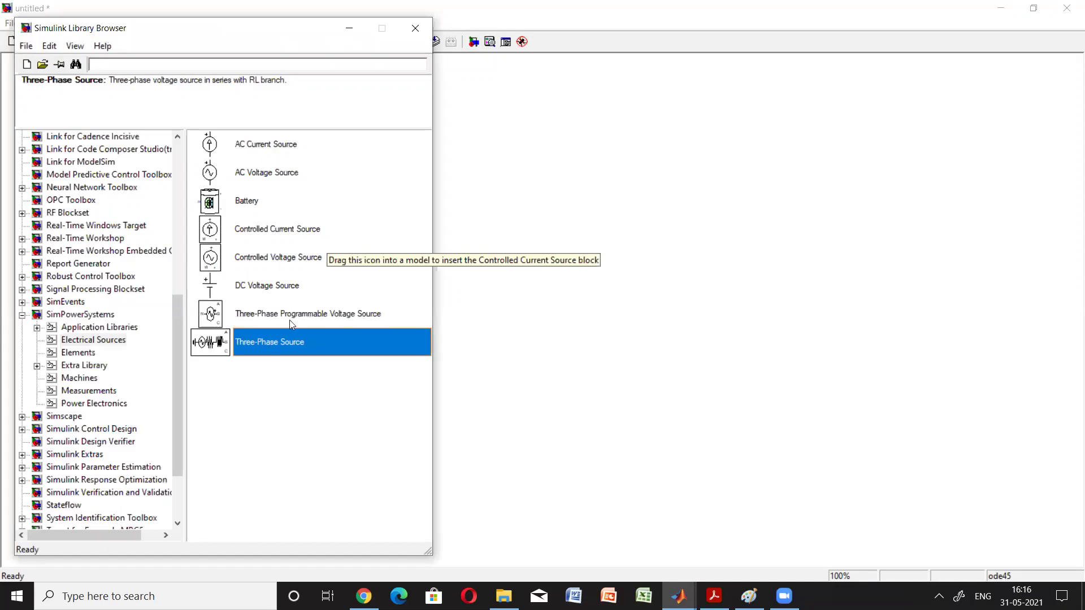
left_click(349, 28)
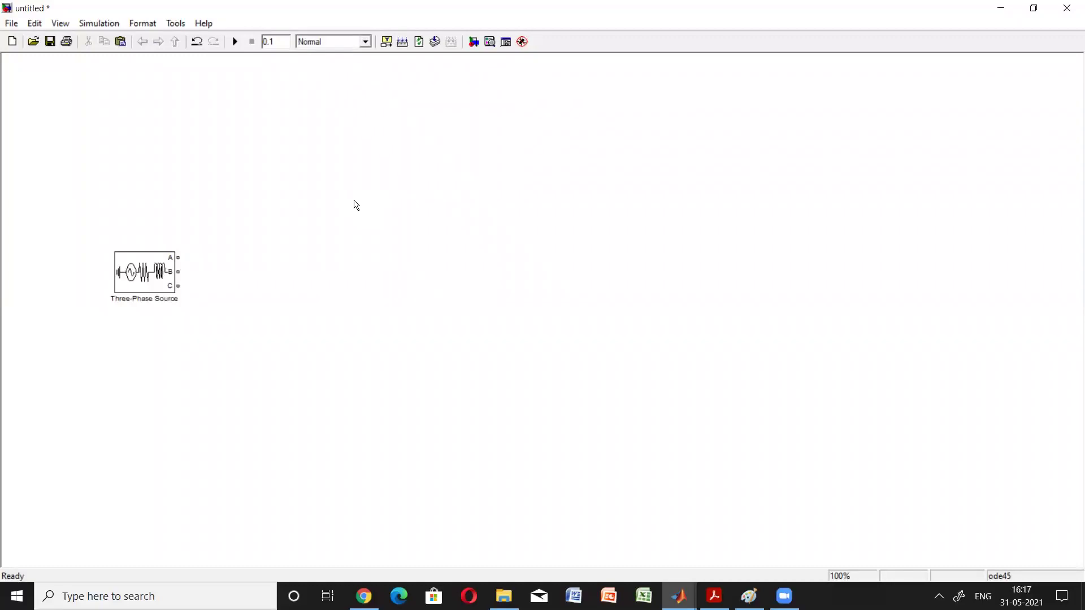
Add a Three-Phase Series RLC Load block from the SimPowerSystems Elements library to the right of the source
left_click(474, 41)
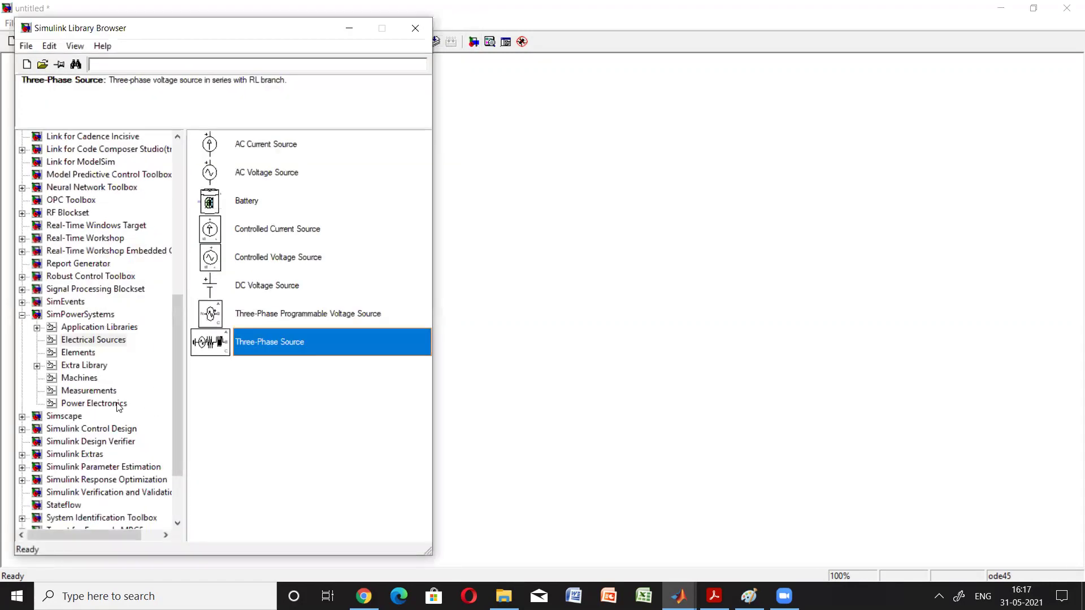
left_click(90, 355)
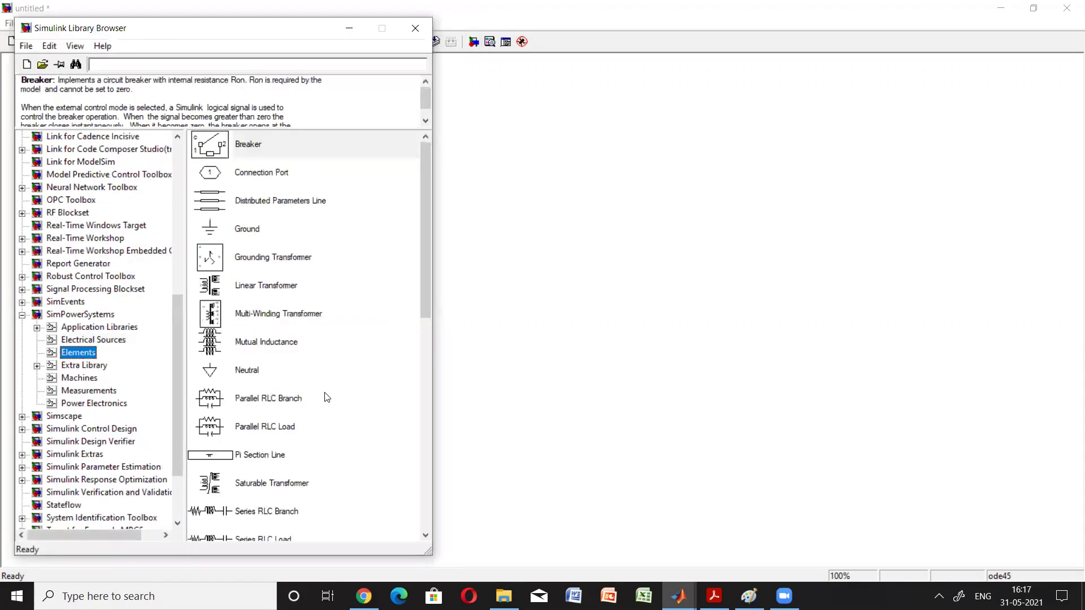
scroll(401, 409, "down", 1)
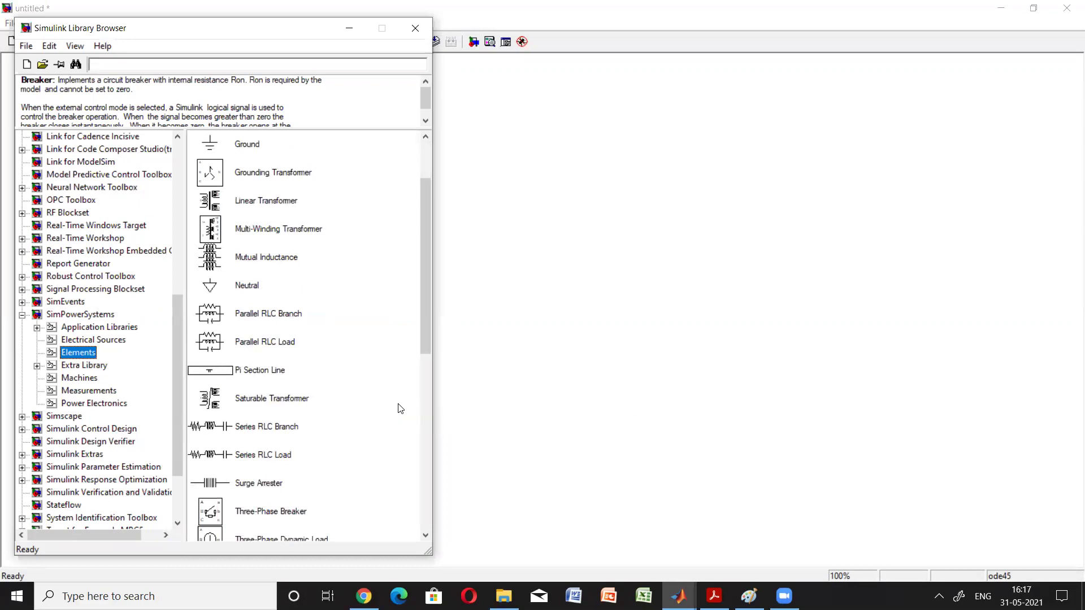
scroll(401, 409, "down", 2)
scroll(400, 410, "down", 1)
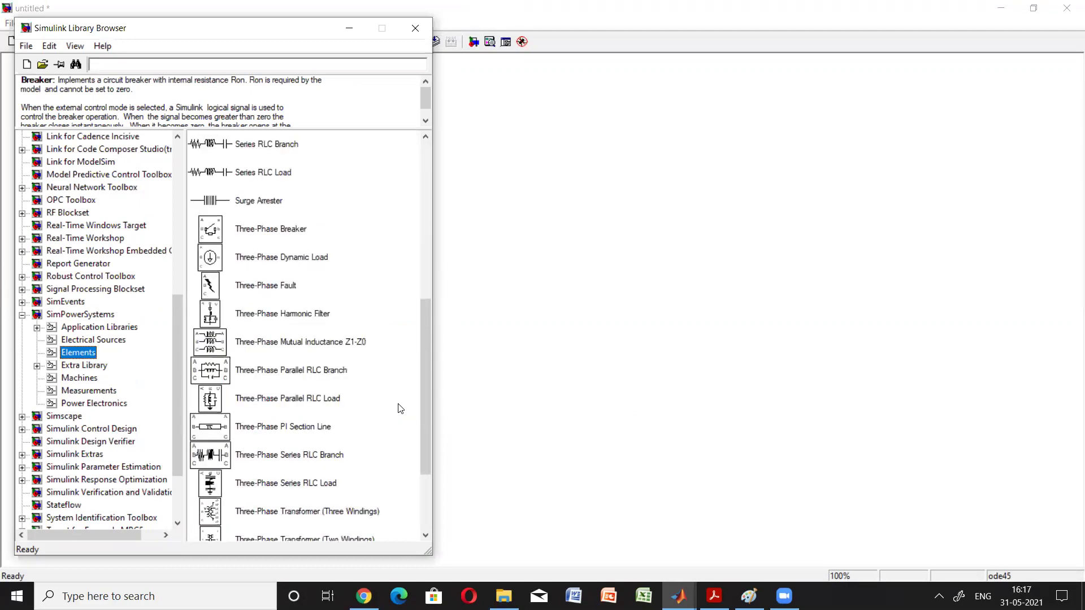
scroll(400, 409, "up", 2)
scroll(399, 408, "up", 1)
scroll(399, 408, "down", 4)
scroll(256, 364, "down", 1)
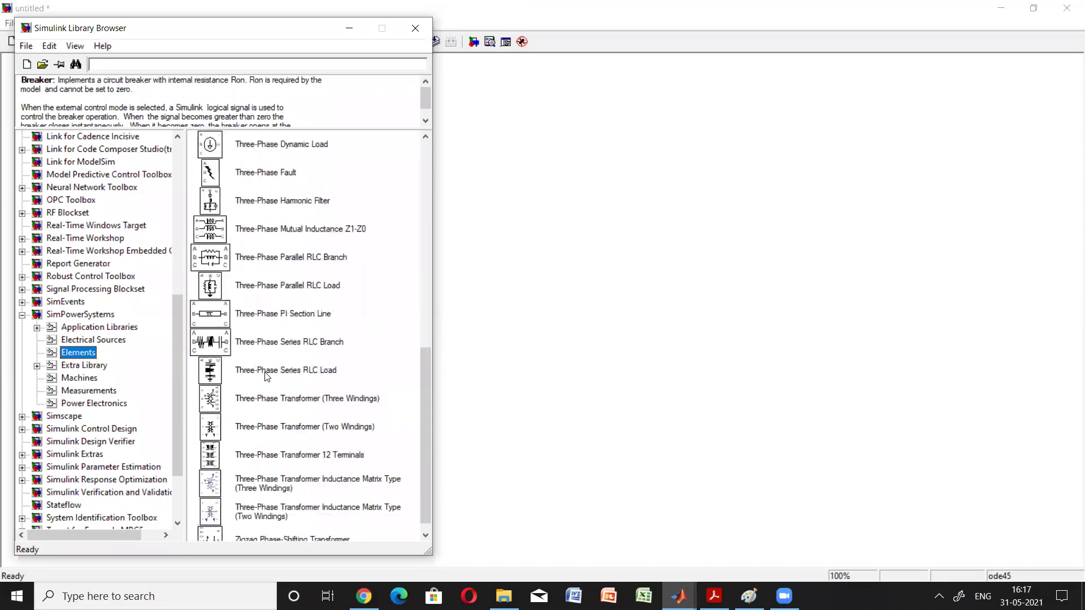
left_click(275, 373)
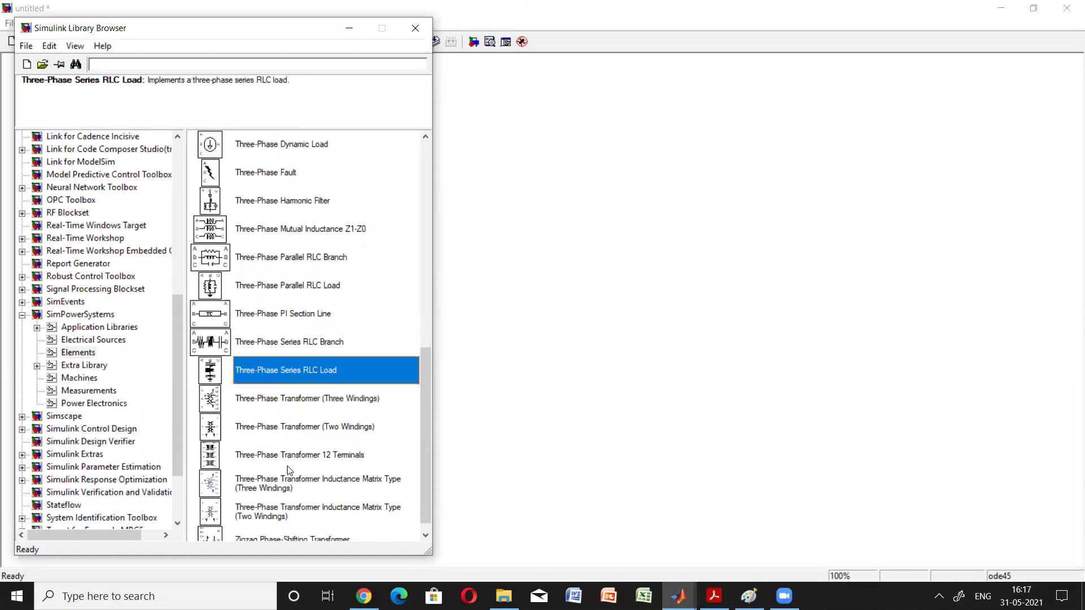
left_click(311, 295)
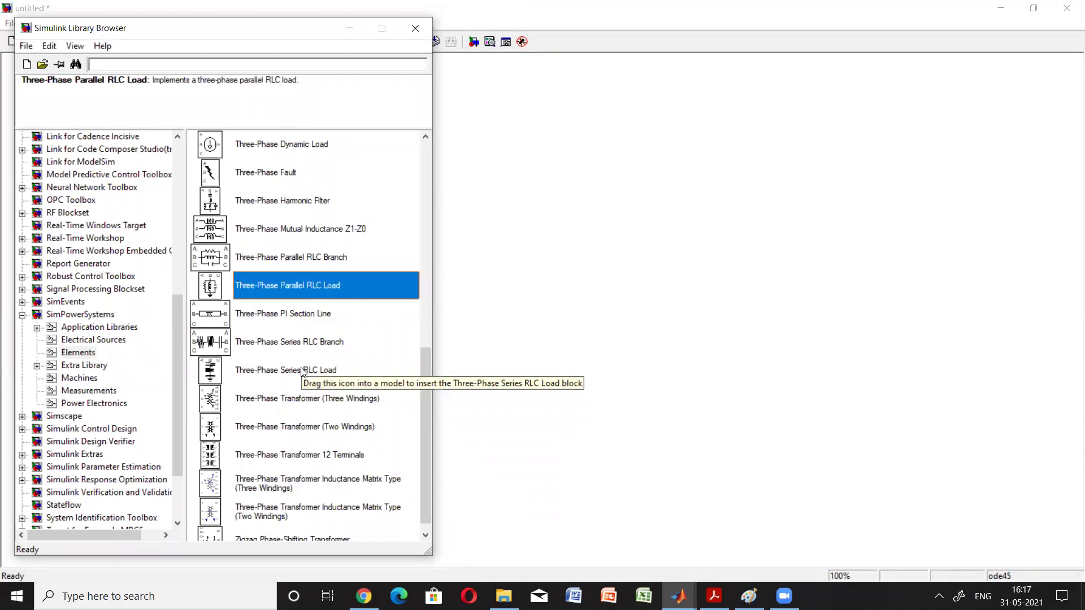
left_click_drag(308, 370, 469, 291)
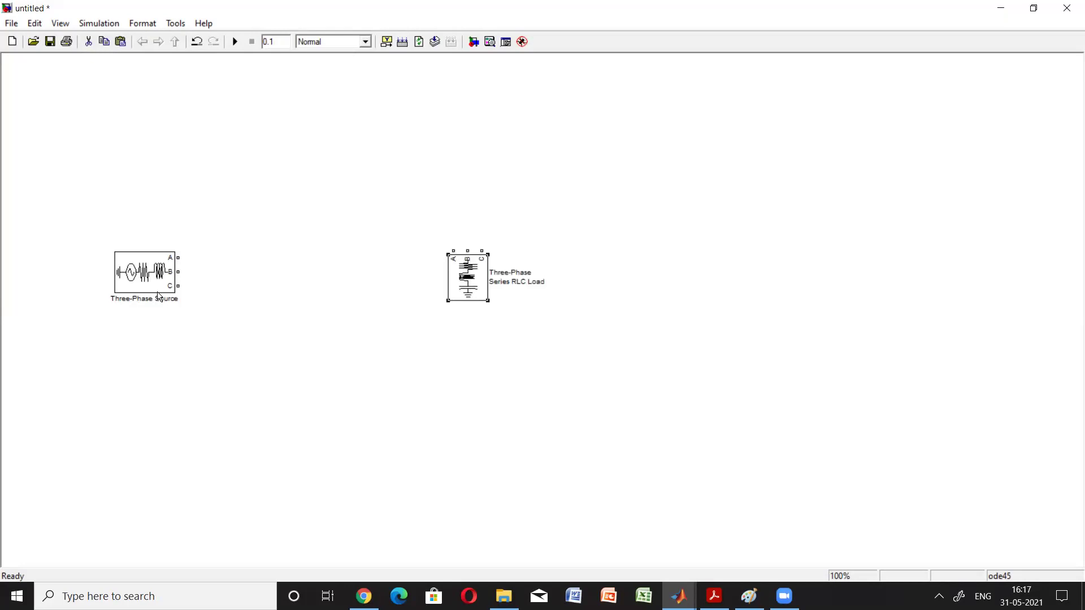
Rotate the Three-Phase Series RLC Load block so that its A, B and C ports face the source
left_click(159, 293)
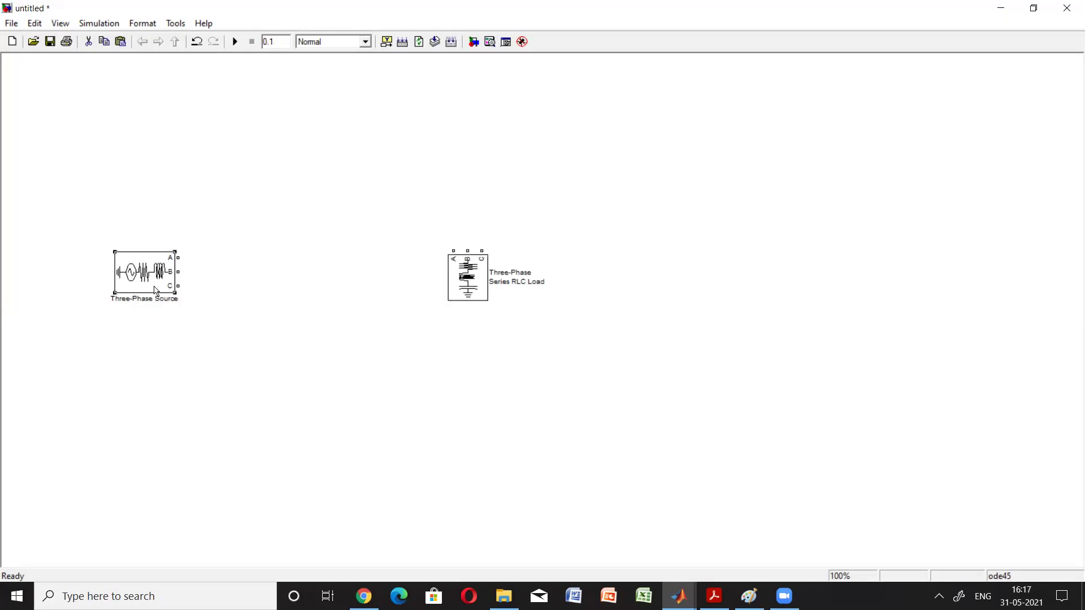
left_click(454, 289)
left_click(402, 295)
left_click(472, 296)
key("ctrl+r")
key("ctrl+r")
key("ctrl+r")
left_click(499, 390)
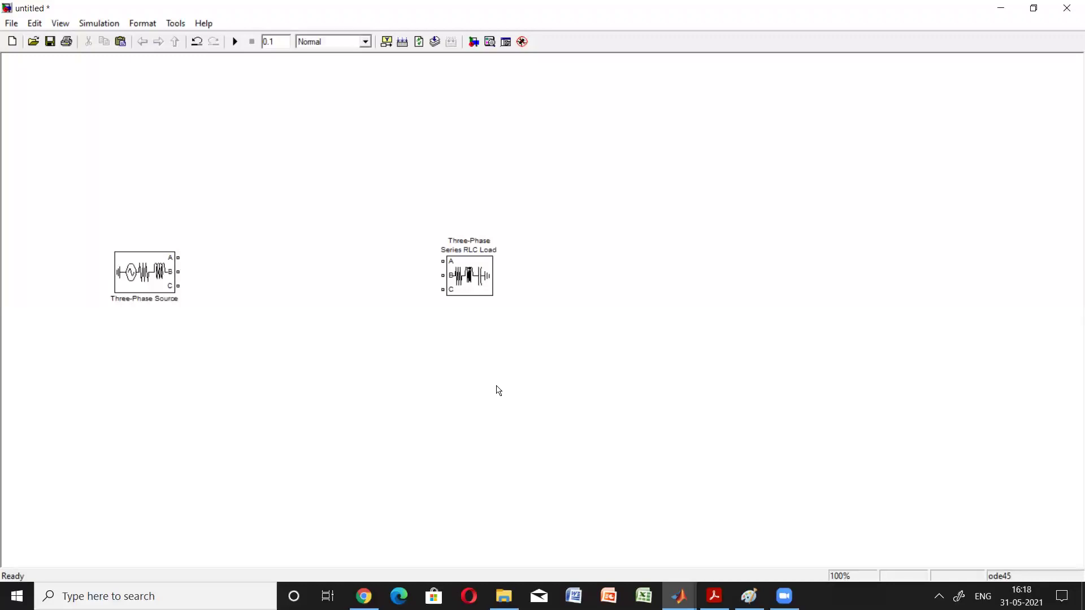
Add a Scope block from the Simulink Sinks library above and to the right of the load
left_click(473, 43)
scroll(71, 307, "up", 4)
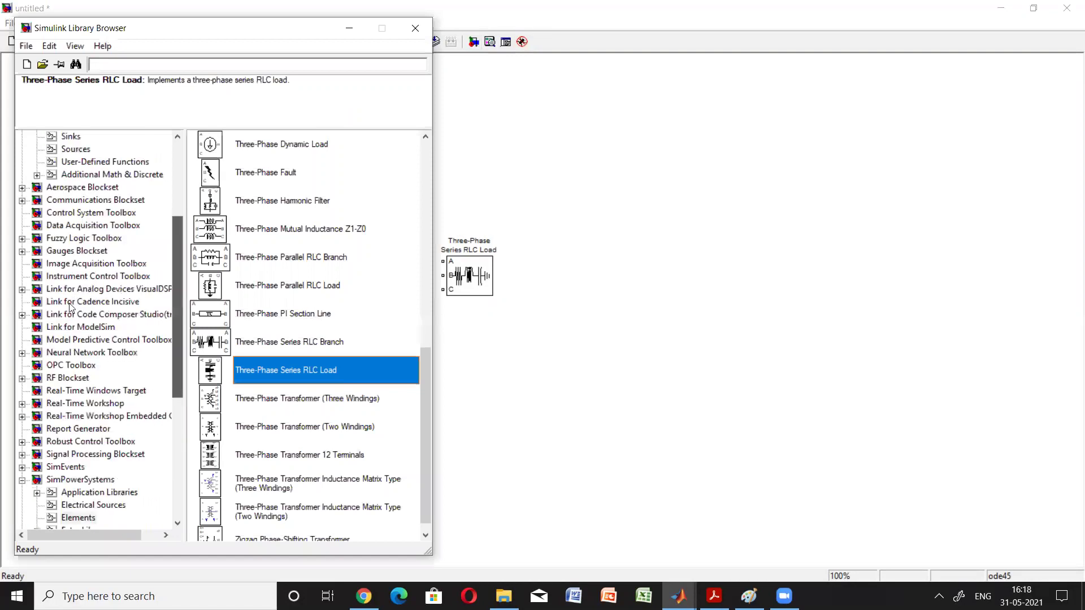
scroll(71, 306, "up", 4)
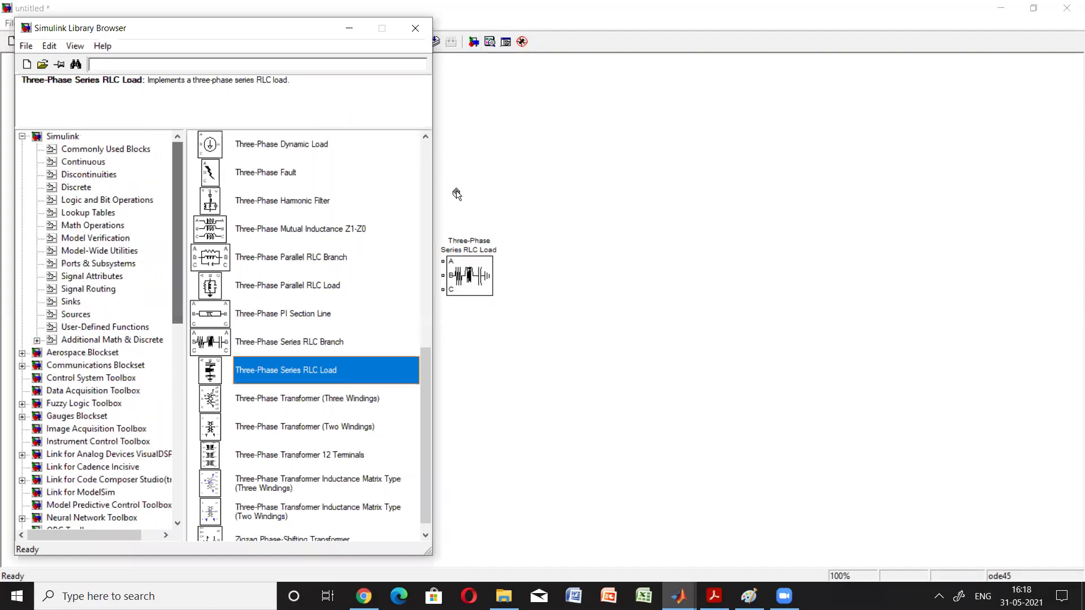
left_click(71, 302)
left_click_drag(246, 228, 559, 172)
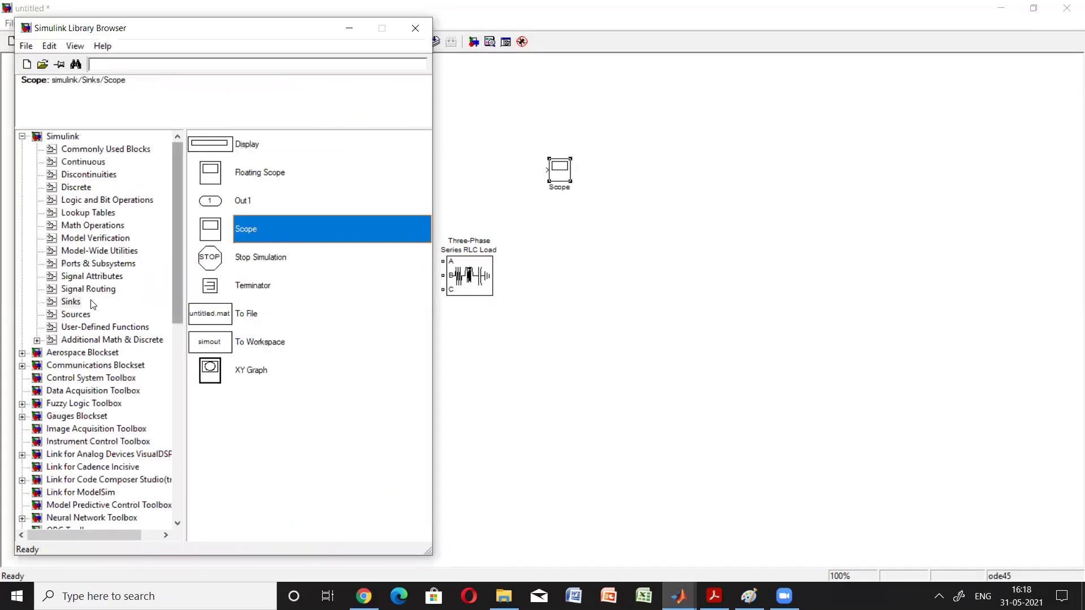
Add a Current Measurement block and a Voltage Measurement block from the SimPowerSystems Measurements library to the model
scroll(92, 304, "down", 11)
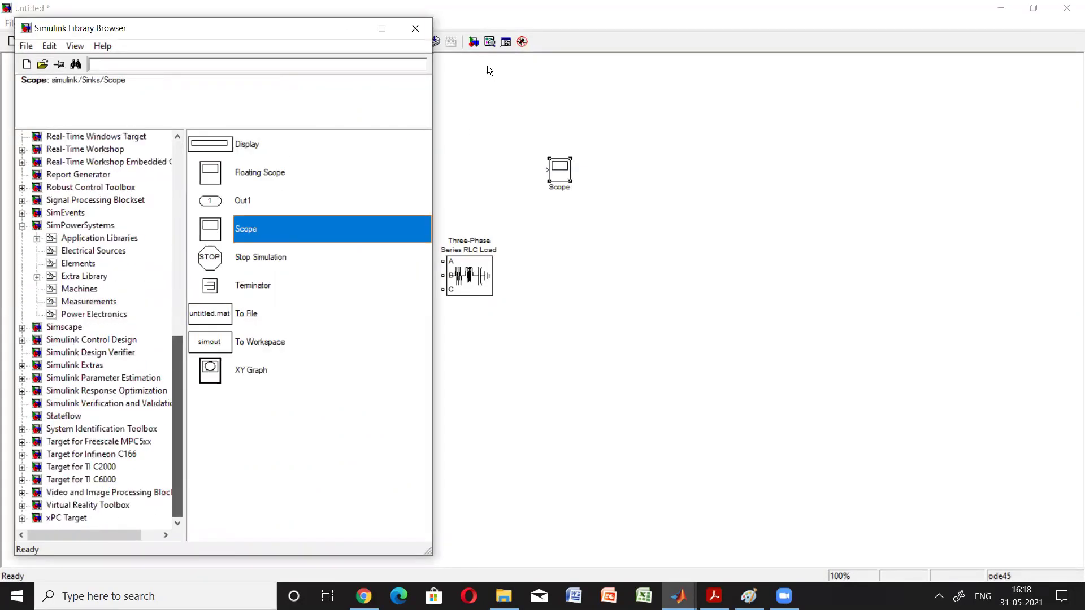
left_click(89, 301)
left_click_drag(246, 144, 627, 120)
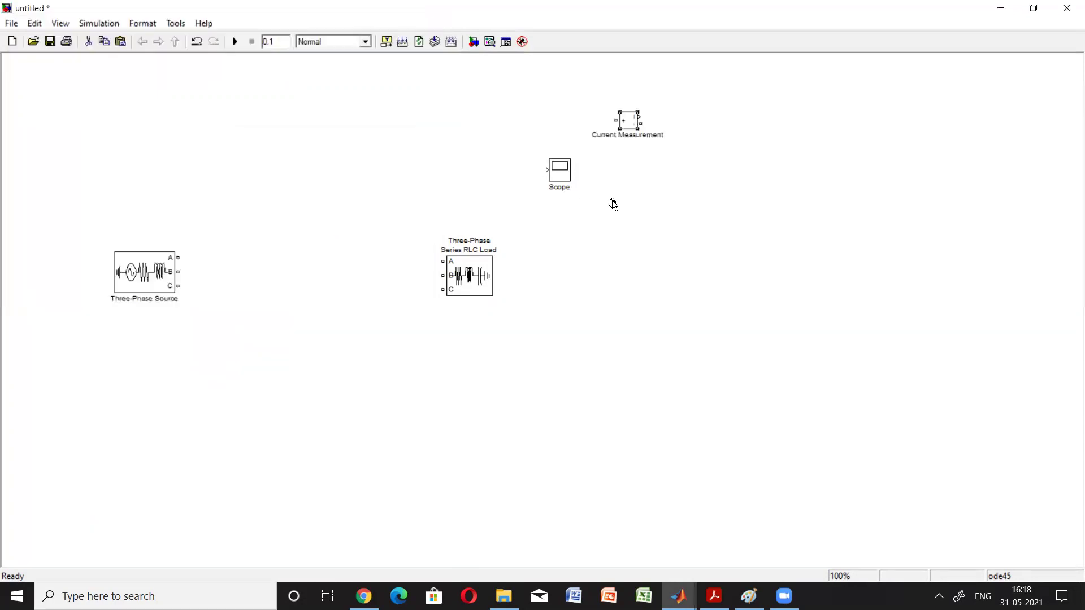
left_click(474, 41)
key("Down")
key("Down")
key("Down")
key("Down")
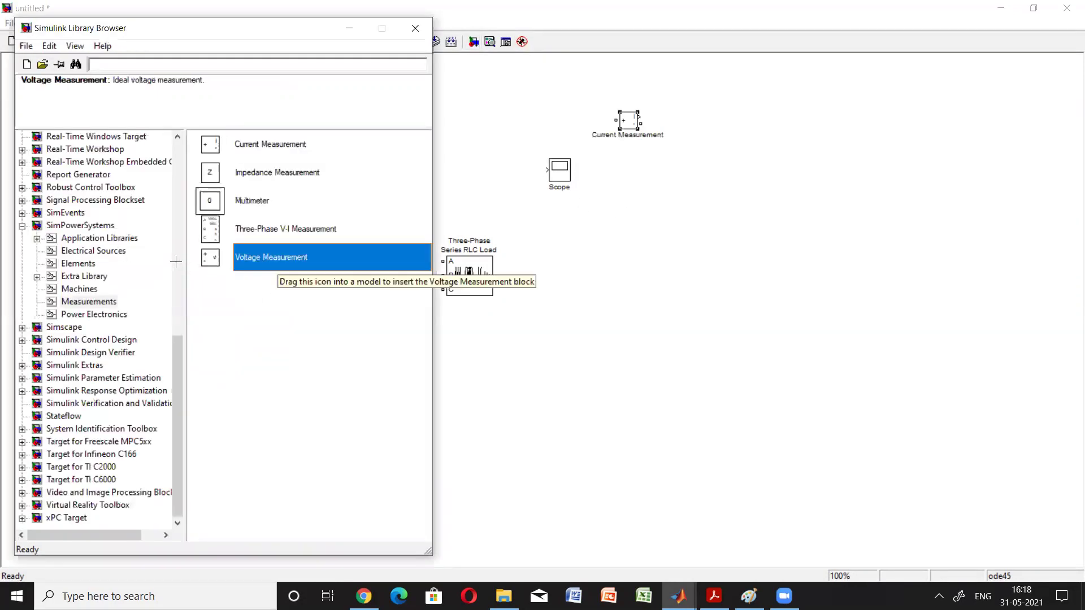
key("ctrl+i")
Connect the A, B and C terminals of the Three-Phase Source to the matching terminals of the Series RLC Load
left_click_drag(179, 257, 443, 290)
Move the Scope to the right of the Voltage Measurement block and the Current Measurement block above the source-to-load lines
left_click_drag(567, 192, 825, 231)
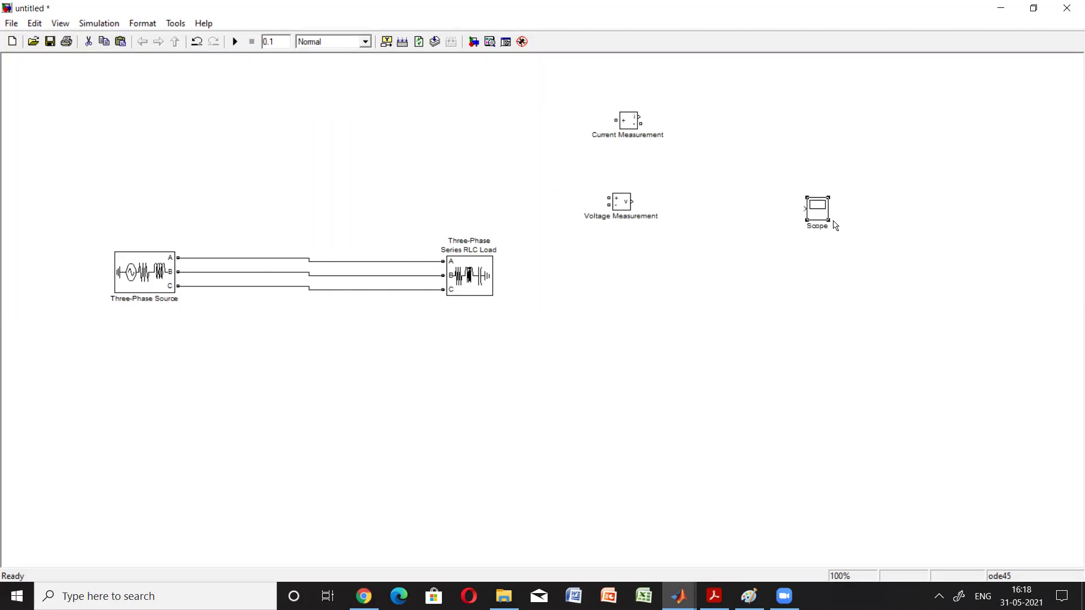
left_click(812, 243)
left_click(625, 120)
left_click_drag(457, 124, 296, 226)
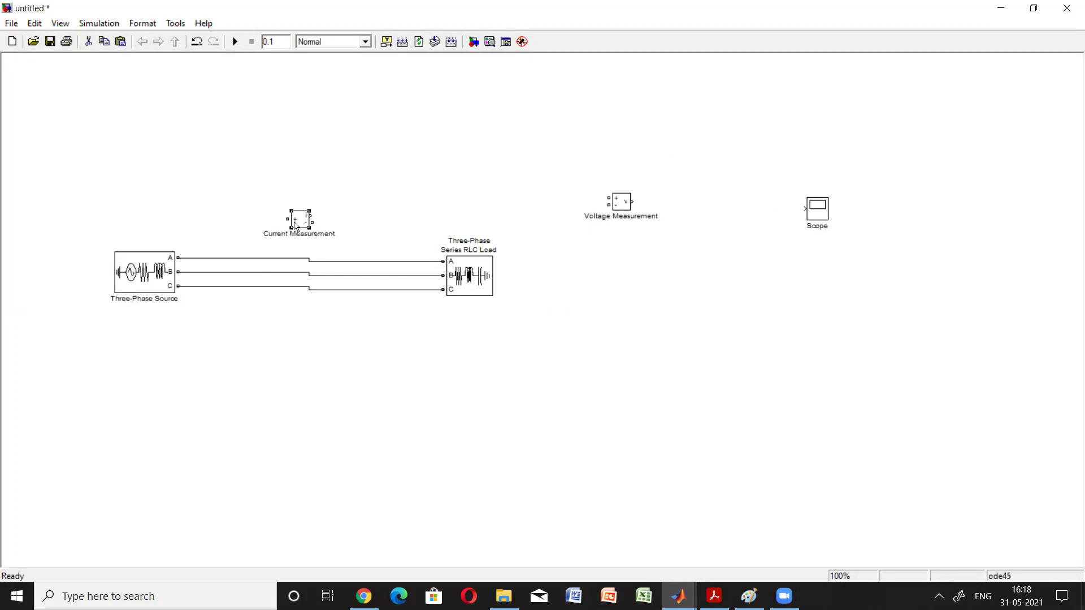
Duplicate the Current Measurement block twice, placing the copies in the empty area above the source and load
left_click(296, 259)
left_click(303, 382)
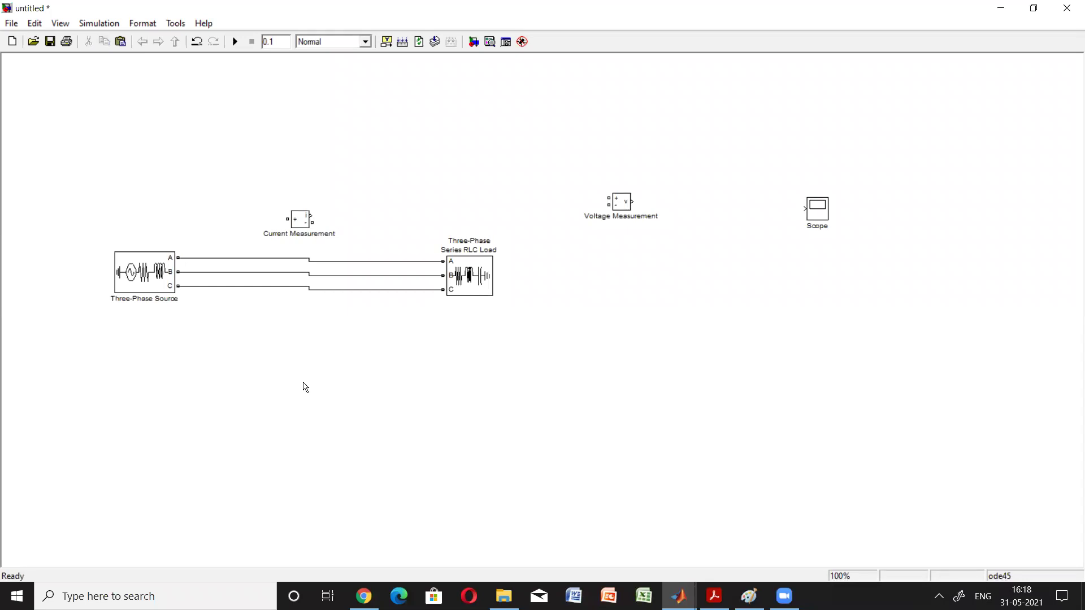
left_click(300, 226)
left_click(460, 148)
key("ctrl+v")
left_click(222, 89)
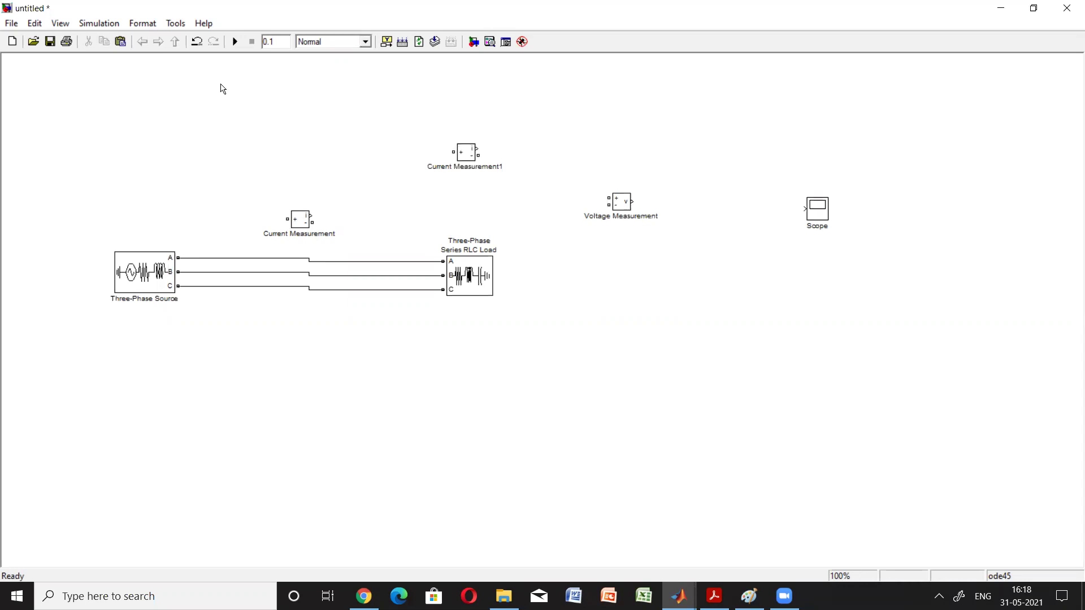
key("ctrl+v")
Delete the three lines connecting the Three-Phase Source to the Series RLC Load
left_click(289, 258)
key("Delete")
left_click(289, 273)
key("Delete")
left_click(288, 288)
key("Delete")
Stack the three Current Measurement blocks between source and load, and connect source terminals A and B to the upper two
left_click(298, 224)
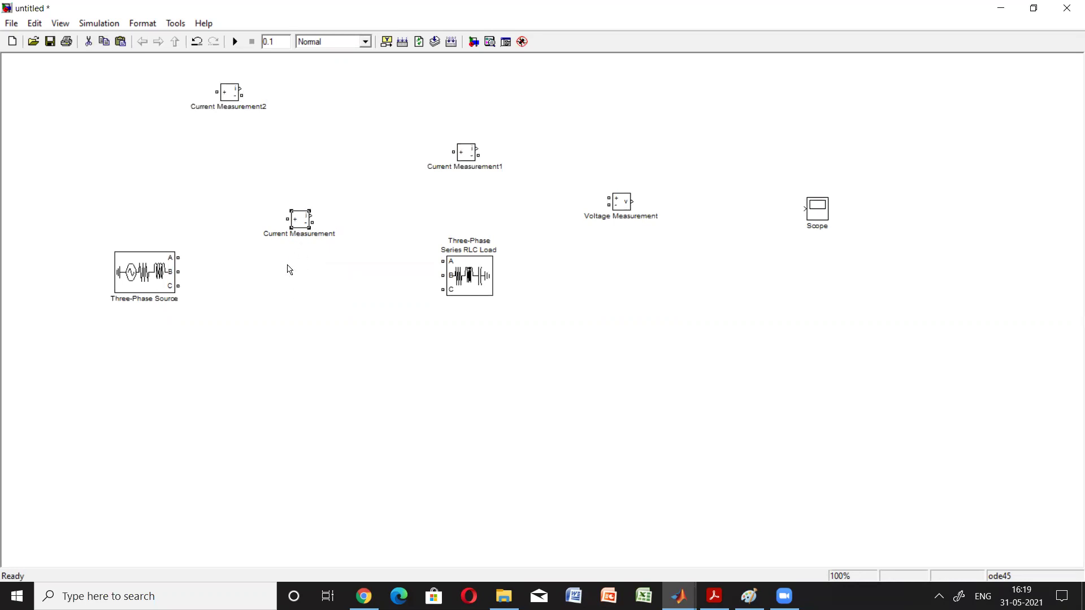
left_click_drag(294, 217, 283, 266)
left_click(229, 92)
mouse_move(466, 152)
left_mouse_down()
mouse_move(275, 238)
mouse_move(285, 255)
mouse_move(178, 258)
mouse_move(265, 276)
mouse_move(270, 265)
left_mouse_up()
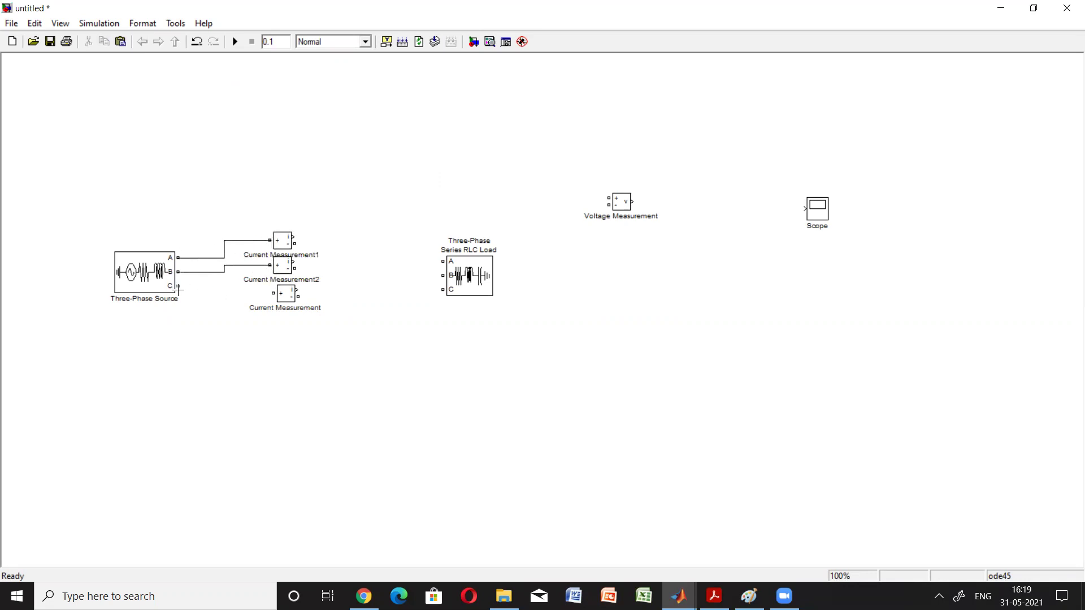
Connect source terminal C to the lowest Current Measurement block and the three blocks' negative ports to load terminals A, B and C
left_click_drag(179, 286, 273, 293)
left_click_drag(299, 244, 444, 261)
left_click_drag(295, 268, 443, 276)
left_click_drag(299, 295, 443, 290)
Duplicate the Voltage Measurement block twice, placing the copies in the empty area below and to the right of the load
left_click(625, 209)
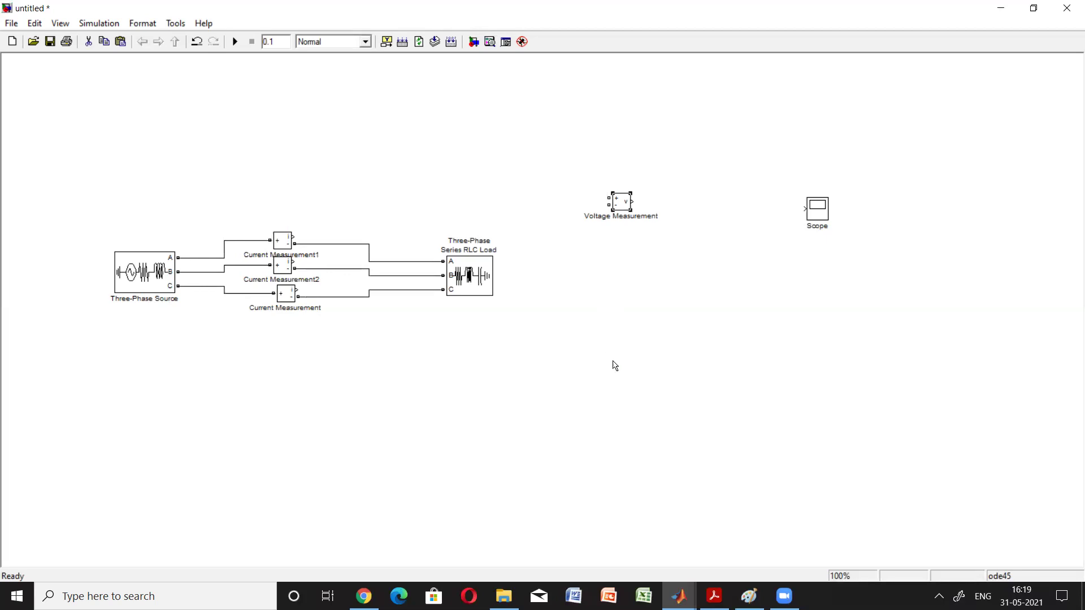
left_click(564, 408)
key("ctrl+v")
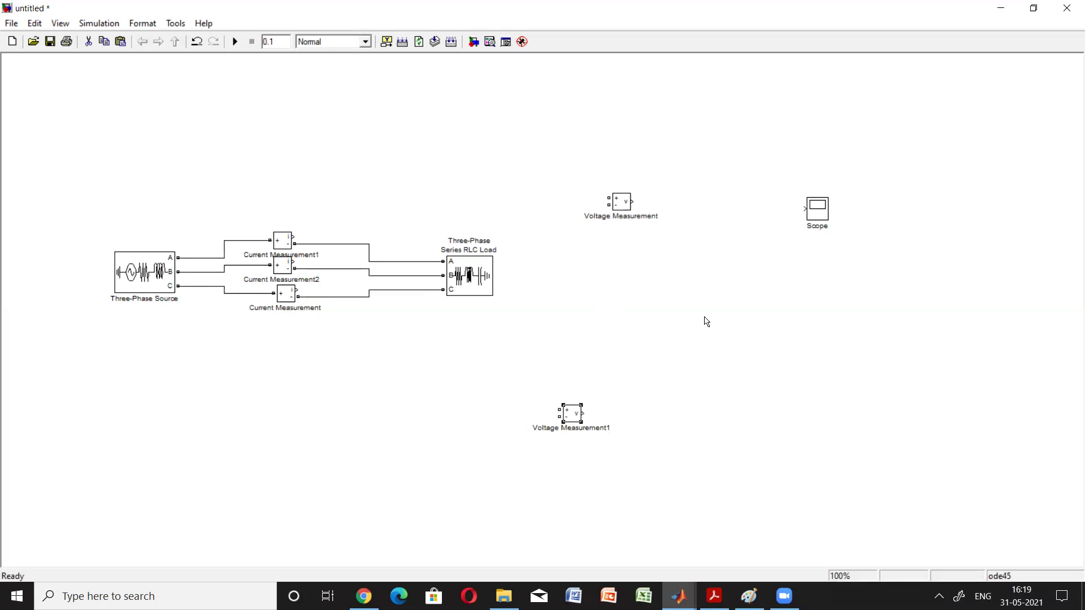
left_click(706, 322)
key("ctrl+v")
Arrange the three Voltage Measurement blocks side by side below the lines between the source and the load
left_click(619, 204)
key("ctrl+x")
key("ctrl+v")
left_click_drag(713, 331, 348, 369)
left_click(567, 412)
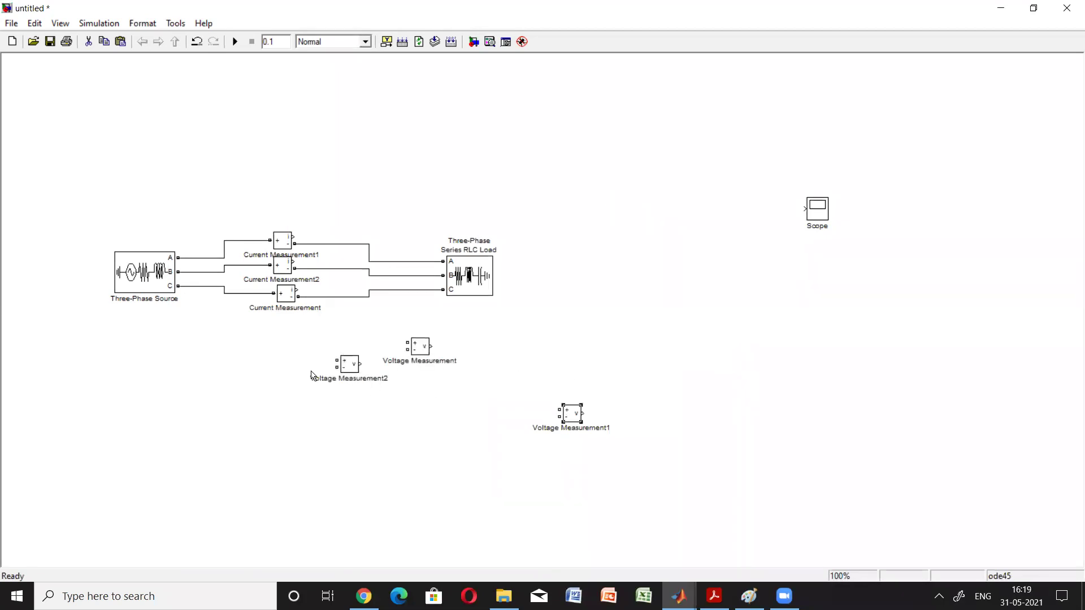
key("ctrl+x")
key("ctrl+v")
Connect the Voltage Measurement block nearest the load across phases A and B and rename it Vab
left_click_drag(406, 343, 397, 262)
left_click_drag(407, 351, 391, 276)
left_click(457, 361)
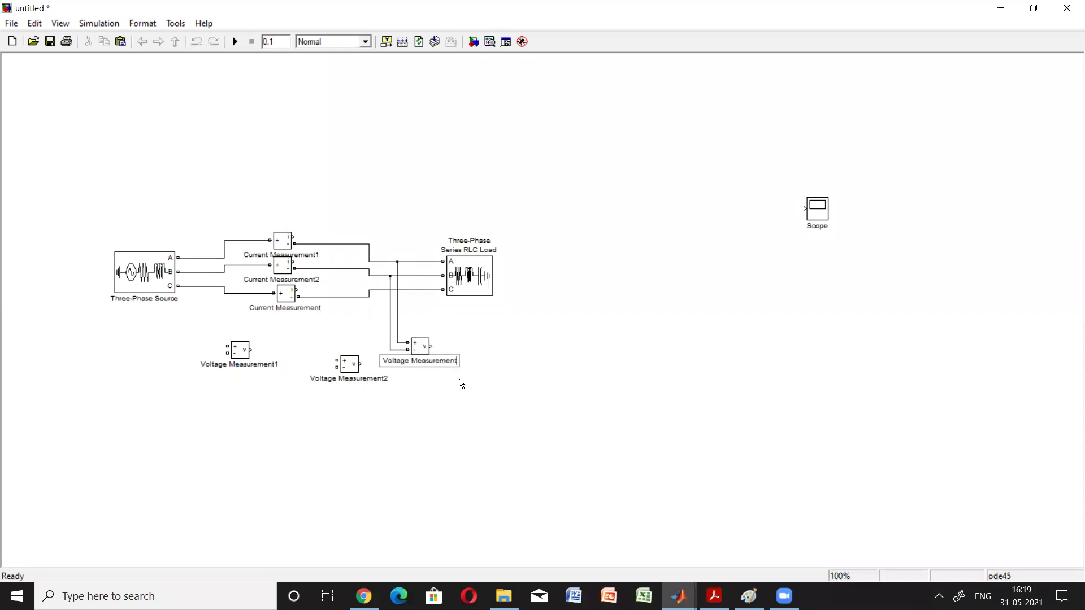
key("BackSpace")
key("BackSpace")
key("BackSpace")
key("BackSpace")
key("BackSpace")
key("BackSpace")
key("BackSpace")
key("BackSpace")
key("BackSpace")
key("BackSpace")
key("BackSpace")
key("BackSpace")
key("BackSpace")
key("BackSpace")
key("BackSpace")
key("BackSpace")
key("BackSpace")
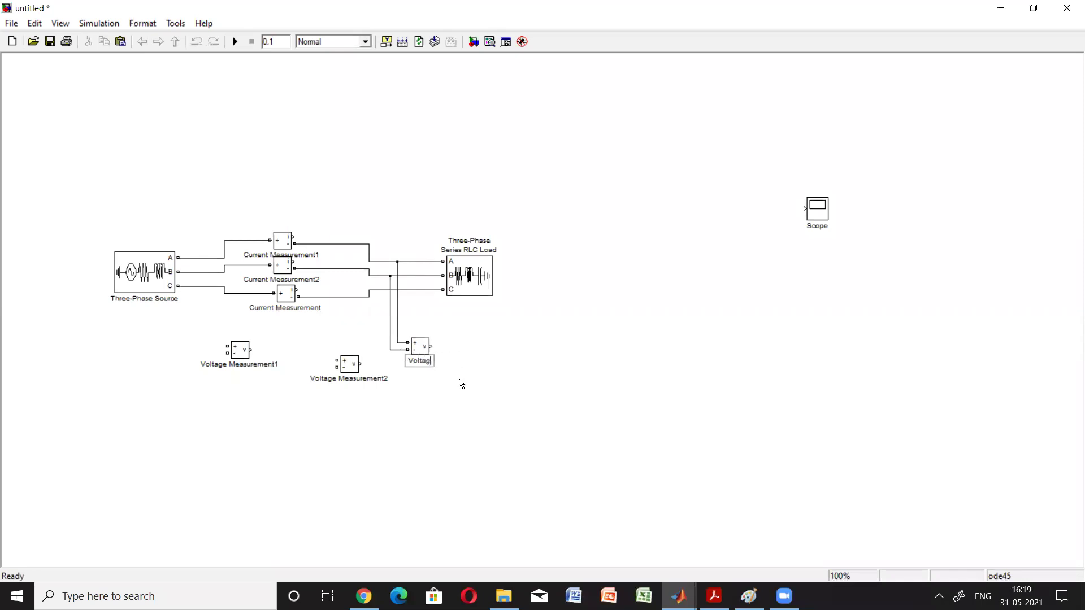
key("BackSpace")
type("ab")
left_click(461, 384)
Connect the middle Voltage Measurement block across phases B and C and rename it Vbc
left_click_drag(336, 359, 336, 268)
left_click_drag(335, 368, 320, 296)
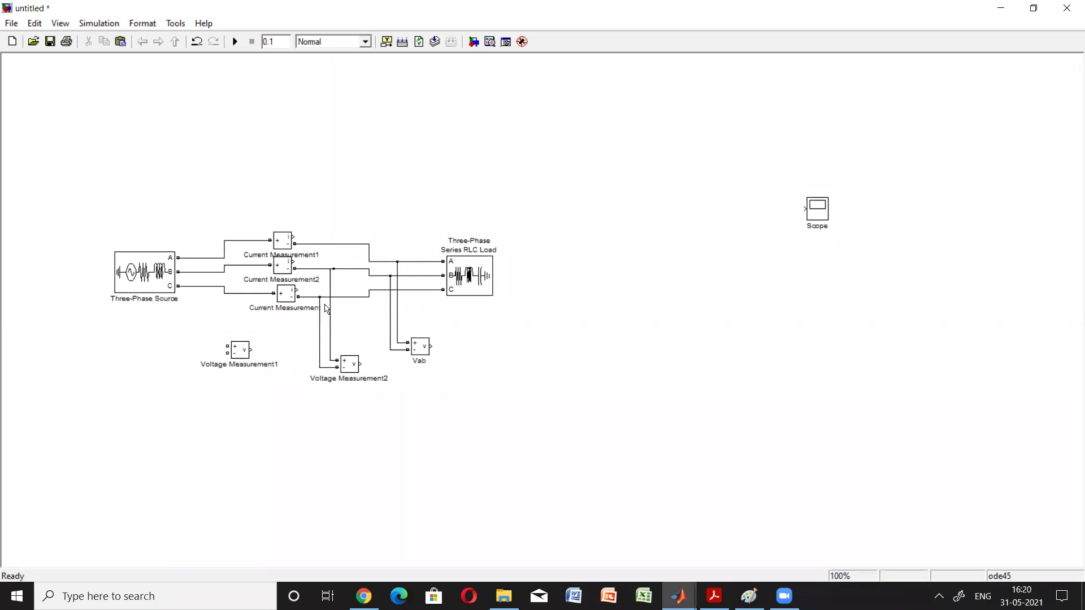
left_click(383, 384)
key("BackSpace")
key("BackSpace")
key("BackSpace")
key("BackSpace")
key("BackSpace")
key("BackSpace")
key("BackSpace")
key("BackSpace")
key("BackSpace")
key("BackSpace")
key("BackSpace")
key("BackSpace")
key("BackSpace")
key("BackSpace")
key("BackSpace")
key("BackSpace")
key("BackSpace")
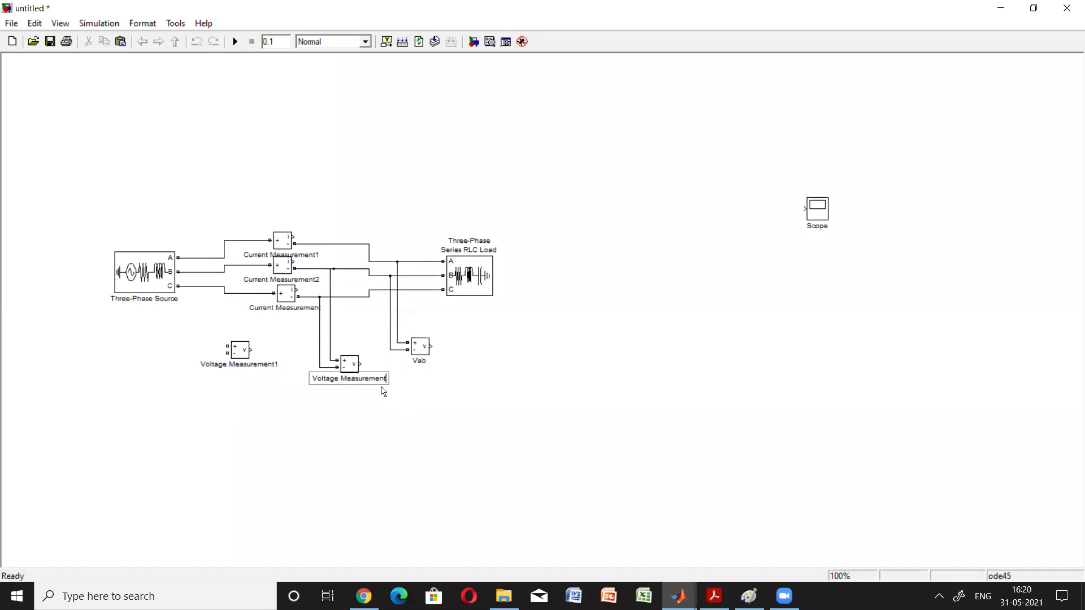
key("BackSpace")
key("BackSpace")
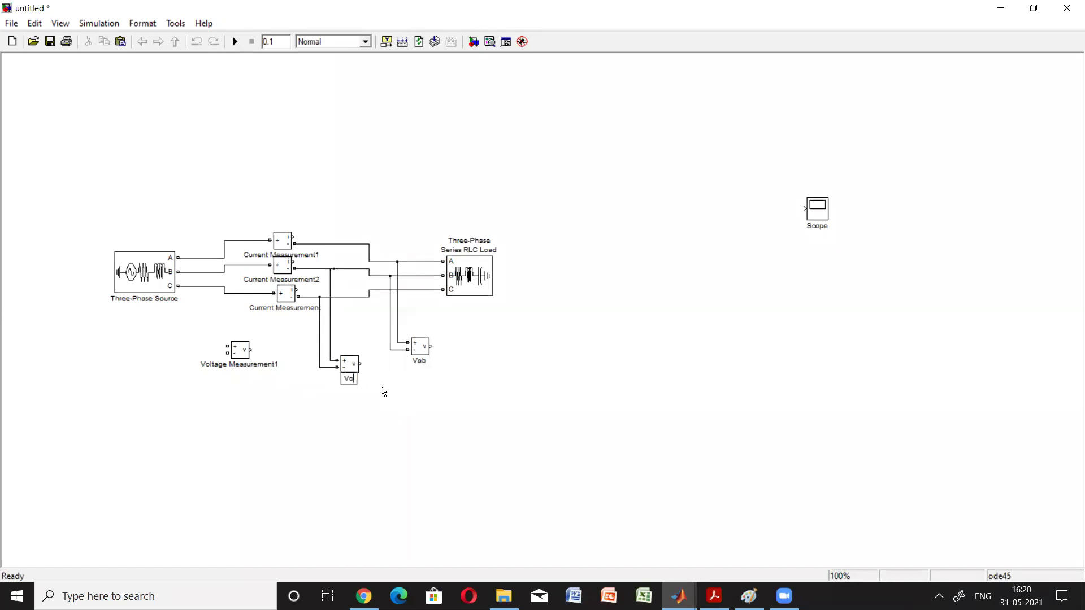
type("bc")
left_click(357, 446)
Connect the Voltage Measurement block nearest the source across phases C and A and rename it Vca
left_click_drag(222, 341, 217, 286)
left_click_drag(227, 353, 200, 259)
left_click(277, 365)
key("BackSpace")
key("BackSpace")
key("BackSpace")
key("BackSpace")
key("BackSpace")
key("BackSpace")
key("BackSpace")
key("BackSpace")
key("BackSpace")
key("BackSpace")
key("BackSpace")
key("BackSpace")
key("BackSpace")
key("BackSpace")
key("BackSpace")
key("BackSpace")
key("BackSpace")
key("BackSpace")
key("BackSpace")
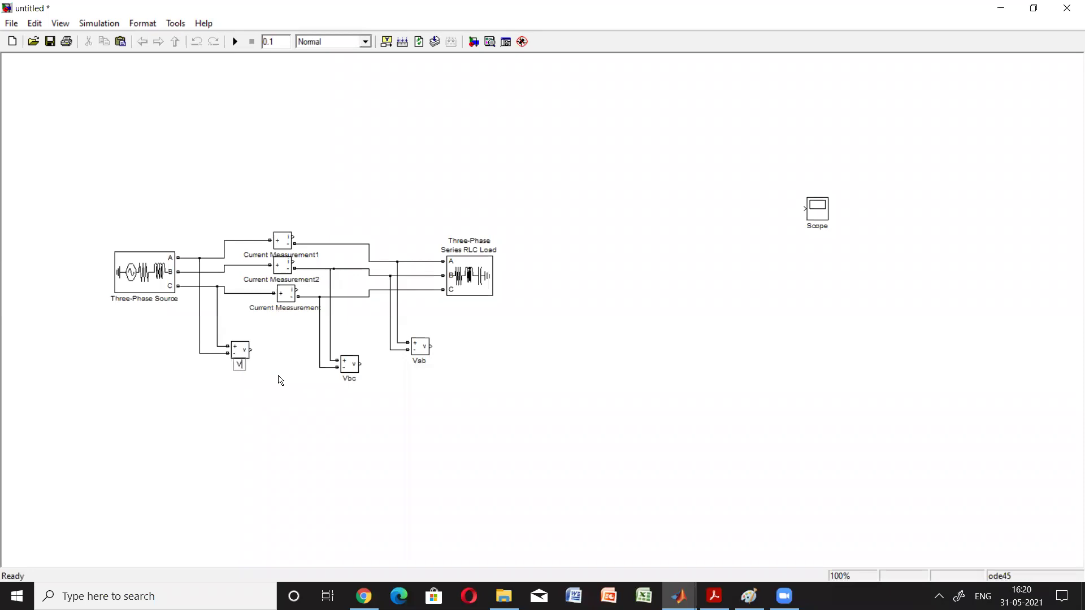
type("ca")
left_click(269, 385)
Rename the phase A Current Measurement block as IA
left_click(315, 257)
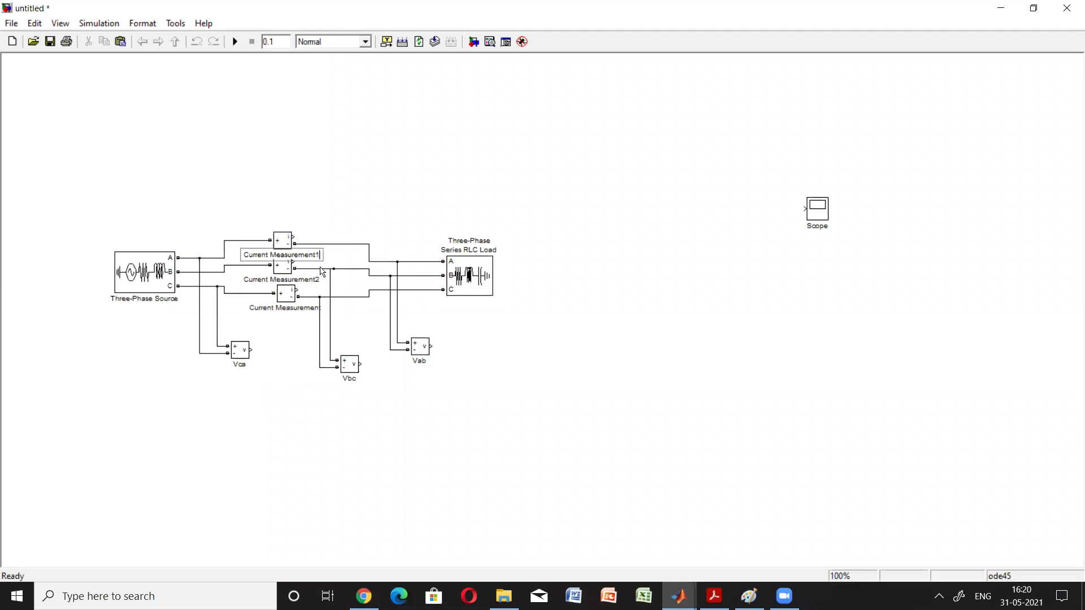
key("BackSpace")
key("BackSpace")
key("BackSpace")
key("BackSpace")
key("BackSpace")
key("BackSpace")
key("BackSpace")
key("BackSpace")
key("BackSpace")
key("BackSpace")
key("BackSpace")
key("BackSpace")
key("BackSpace")
key("BackSpace")
key("BackSpace")
key("BackSpace")
key("BackSpace")
key("BackSpace")
key("BackSpace")
key("BackSpace")
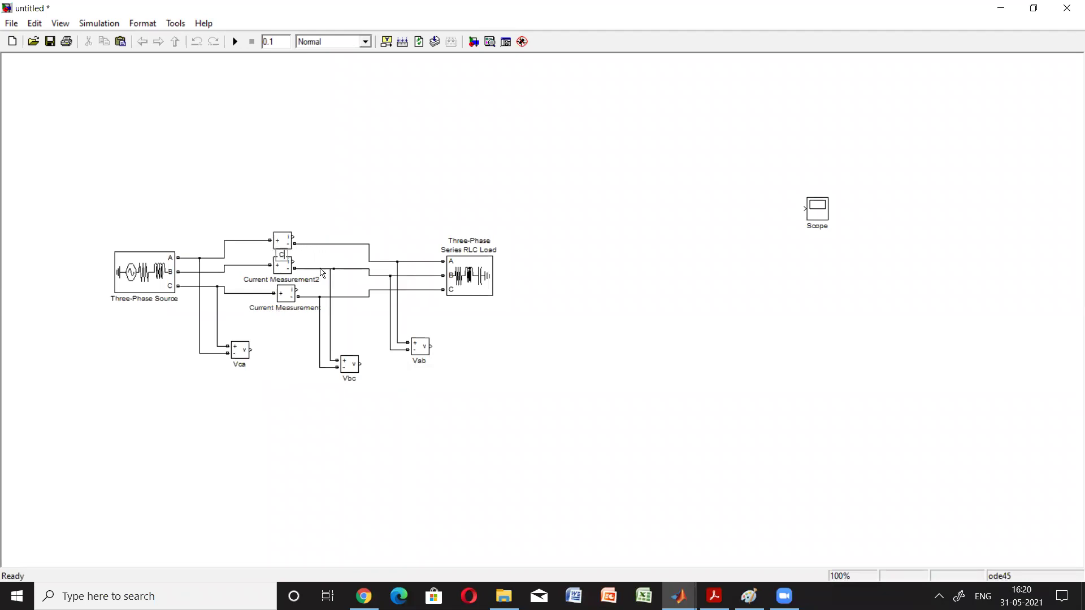
type("Ia")
key("BackSpace")
type("A")
key("BackSpace")
key("BackSpace")
type("IA")
Rename the phase B Current Measurement block as IB
left_click(292, 281)
key("BackSpace")
key("BackSpace")
key("BackSpace")
key("BackSpace")
key("BackSpace")
key("BackSpace")
key("BackSpace")
key("BackSpace")
key("BackSpace")
key("BackSpace")
key("BackSpace")
key("BackSpace")
key("BackSpace")
key("BackSpace")
key("BackSpace")
key("BackSpace")
key("BackSpace")
key("BackSpace")
key("BackSpace")
key("BackSpace")
type("IB")
left_click(290, 334)
Rename the phase C Current Measurement block as IC
left_click(300, 311)
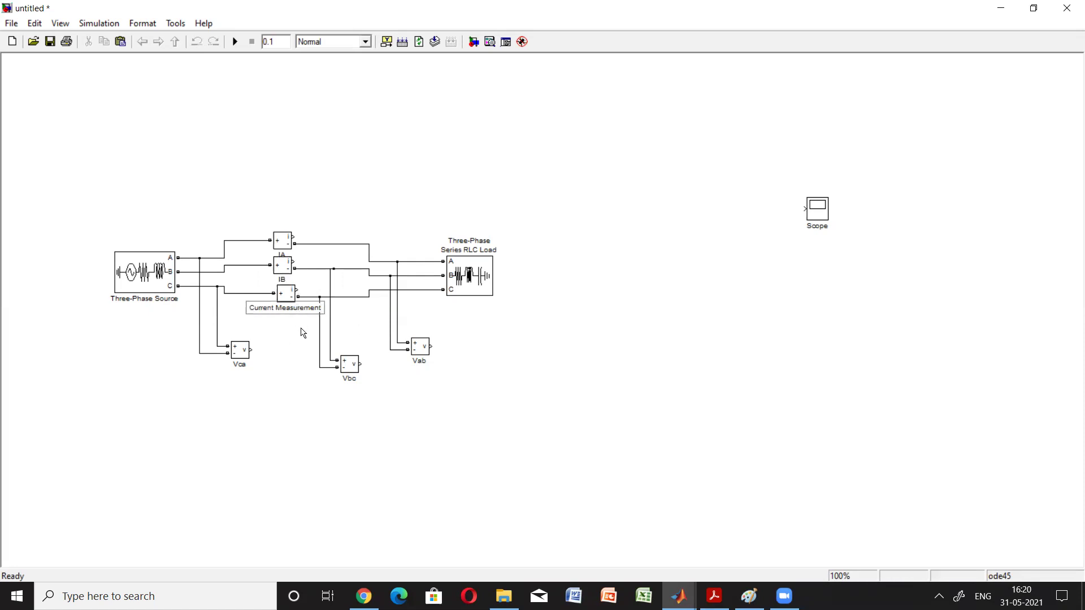
key("BackSpace")
key("BackSpace")
key("BackSpace")
key("BackSpace")
key("BackSpace")
key("BackSpace")
key("BackSpace")
key("BackSpace")
key("BackSpace")
key("BackSpace")
key("BackSpace")
key("BackSpace")
key("BackSpace")
key("BackSpace")
key("BackSpace")
key("BackSpace")
key("BackSpace")
key("BackSpace")
key("BackSpace")
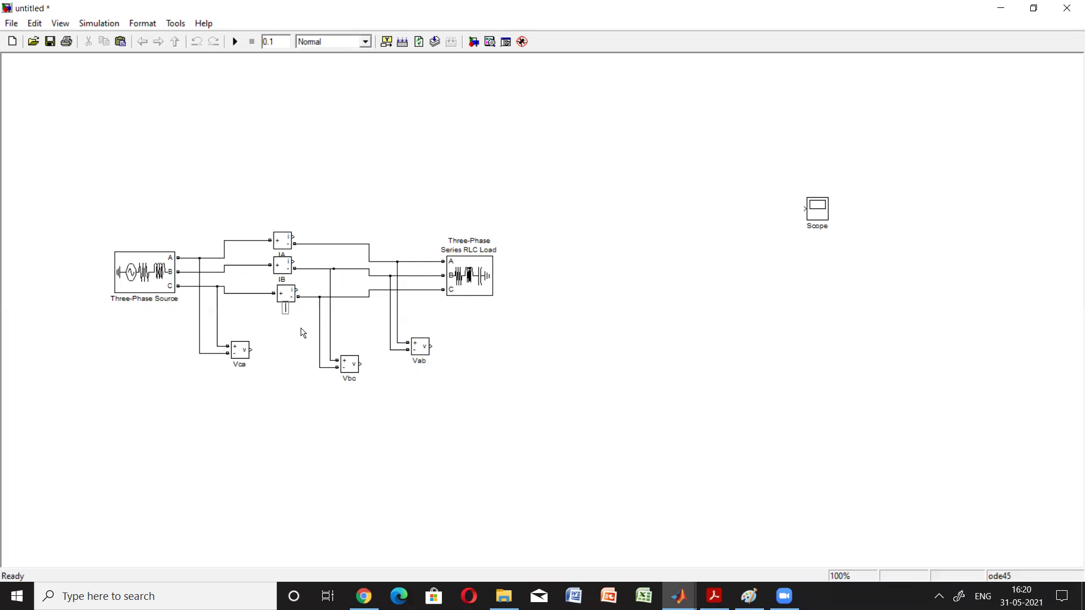
type("IC")
left_click(298, 417)
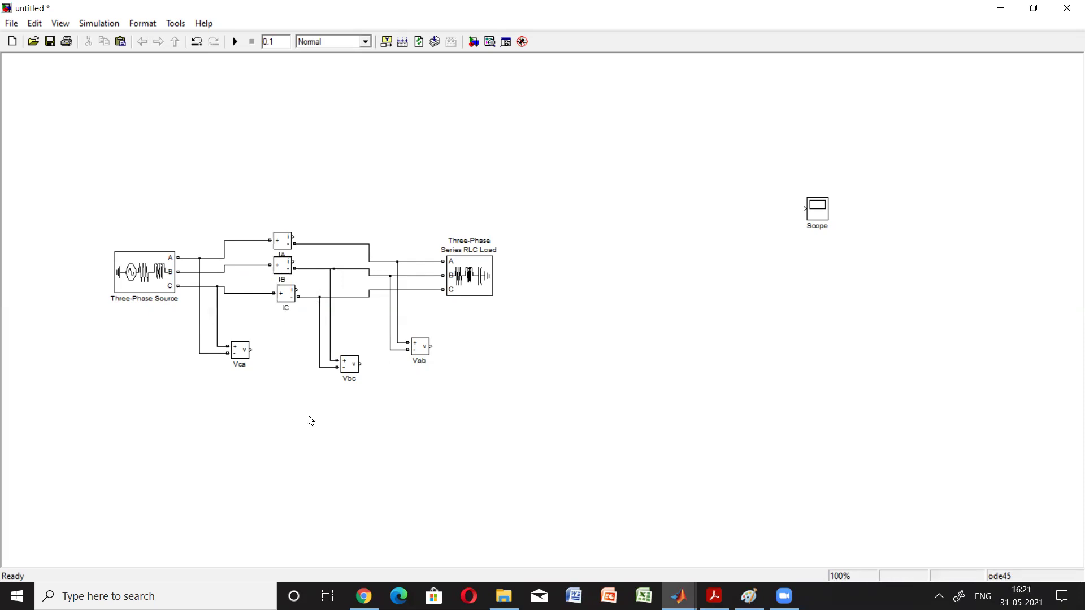
Duplicate the Scope block and place the copy above and to the right of the RLC load
left_click(823, 221)
left_click(623, 169)
key("ctrl+v")
left_click(530, 161)
Save the model as btpc1 in the MATLAB folder
left_click(11, 23)
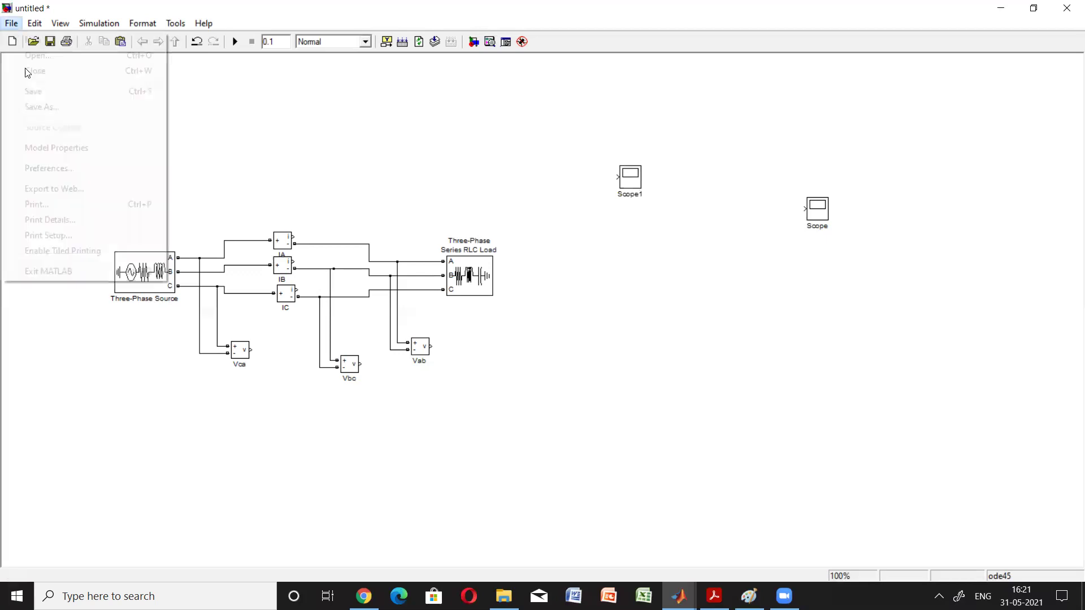
left_click(35, 107)
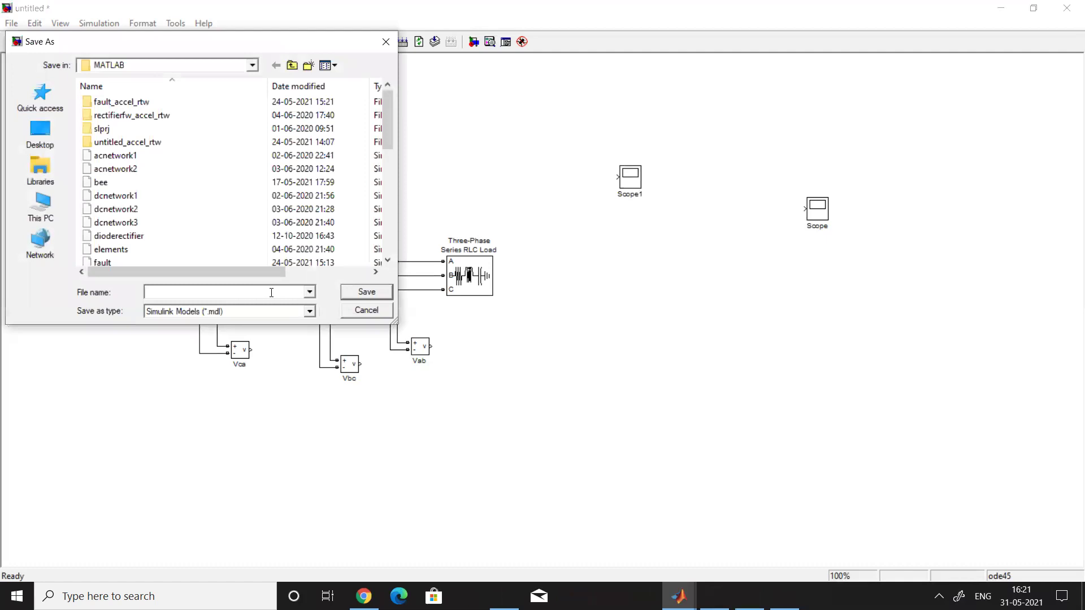
type("btpc1")
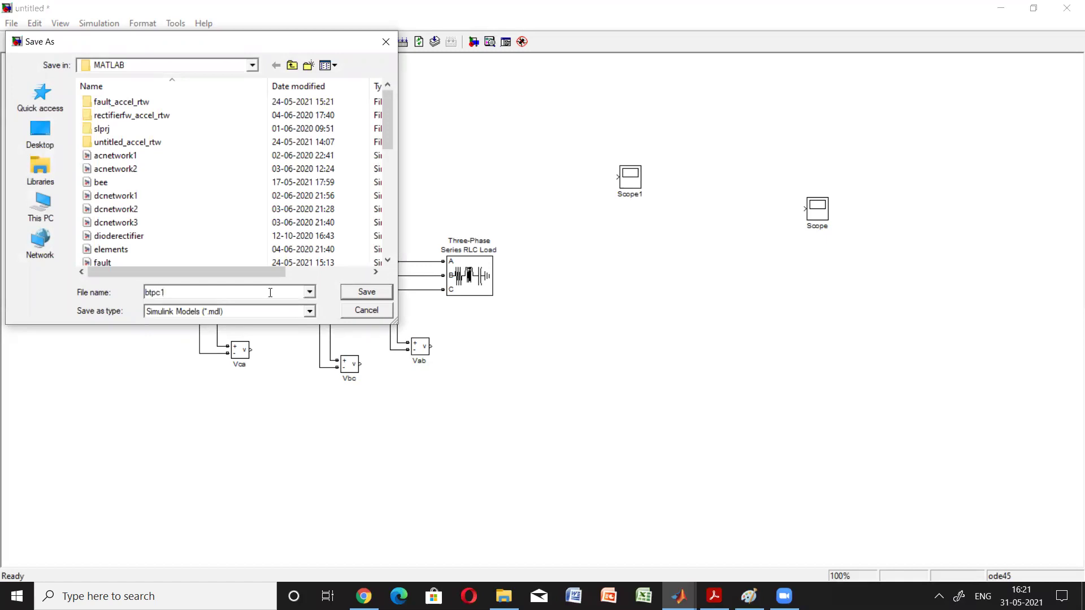
left_click(365, 294)
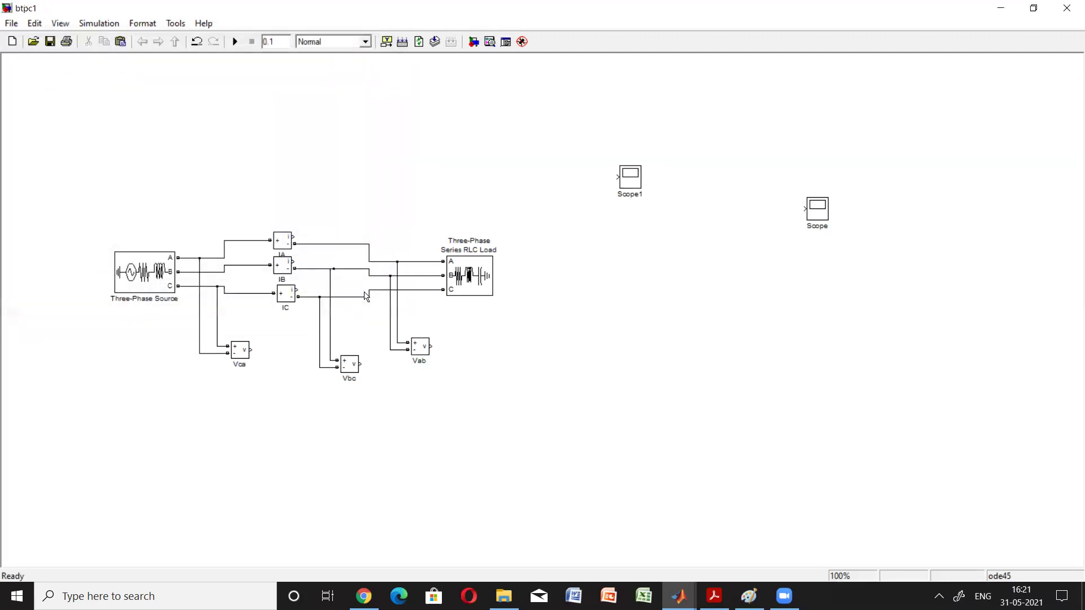
Relocate the duplicated scope above the RLC load and enlarge it
left_click(620, 168)
key("ctrl+x")
key("ctrl+v")
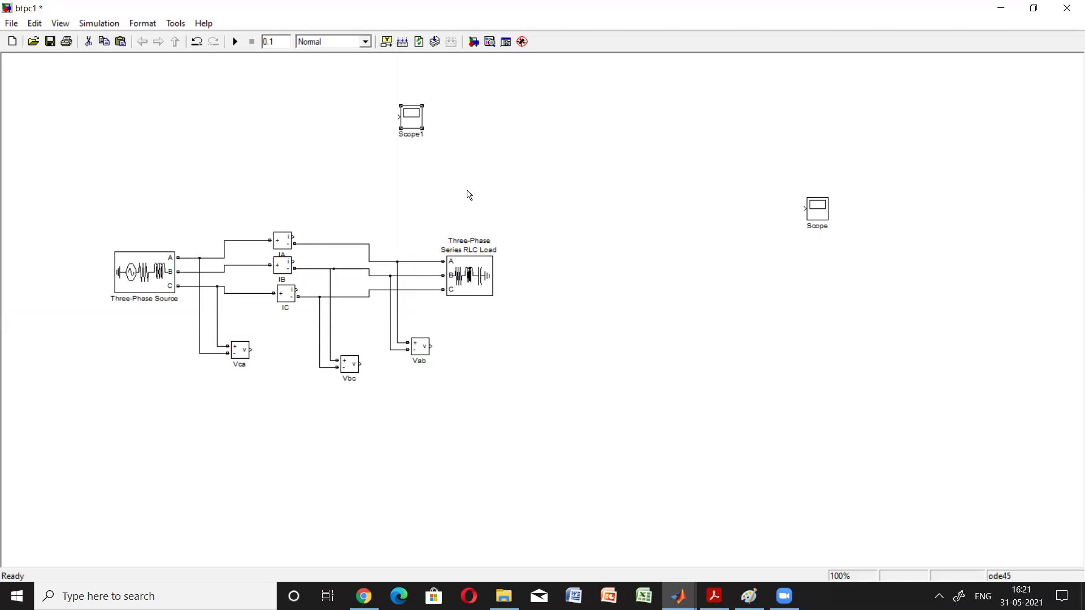
left_click_drag(422, 129, 468, 192)
Rename the enlarged scope above the load as Currents
left_click(446, 201)
key("BackSpace")
key("BackSpace")
key("BackSpace")
key("BackSpace")
key("BackSpace")
key("BackSpace")
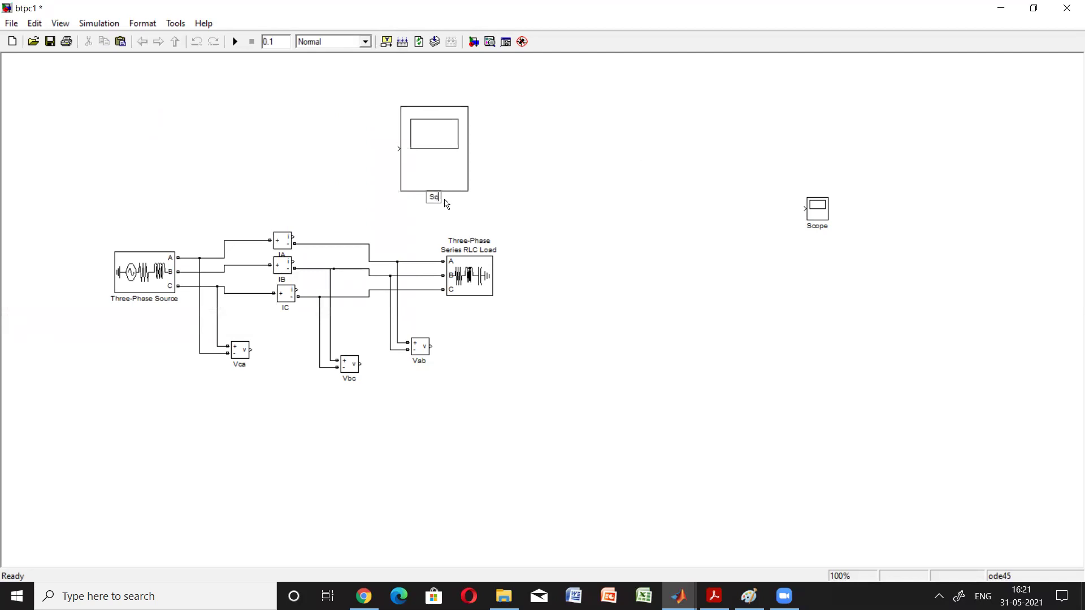
type("Cure")
key("BackSpace")
type("rents")
left_click(602, 142)
Move the original scope to the right of the load, enlarge it and rename it Voltage
left_click(814, 213)
left_click_drag(750, 255, 706, 362)
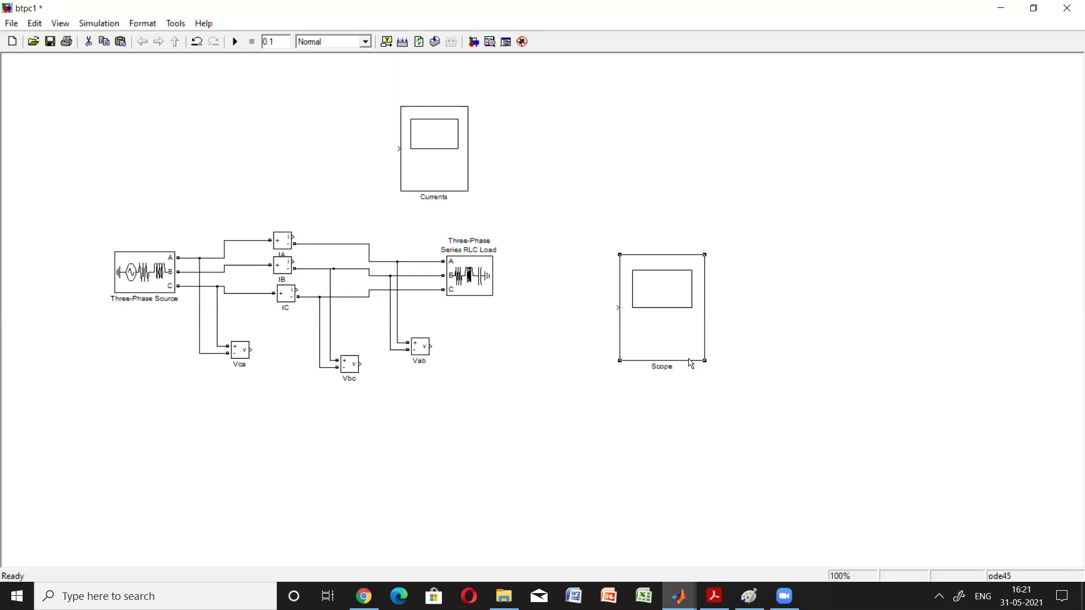
left_click(673, 369)
key("BackSpace")
key("BackSpace")
key("BackSpace")
key("BackSpace")
key("BackSpace")
type("oltage")
left_click(745, 365)
left_click(702, 359)
left_click_drag(705, 362, 691, 361)
left_click(729, 358)
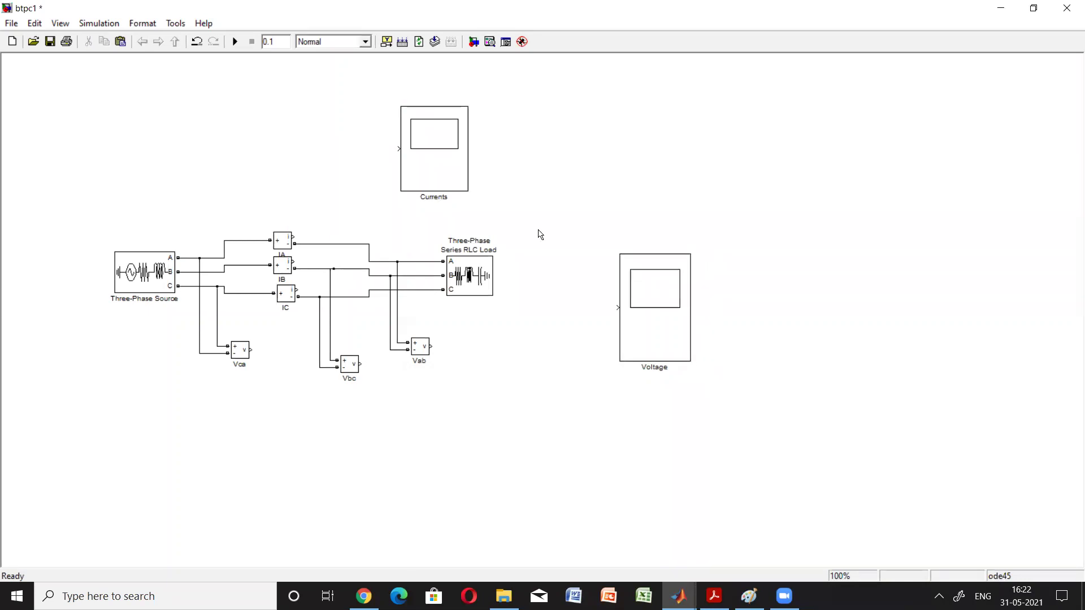
Set the number of axes of the Currents scope to 3
double_click(458, 188)
left_click(156, 265)
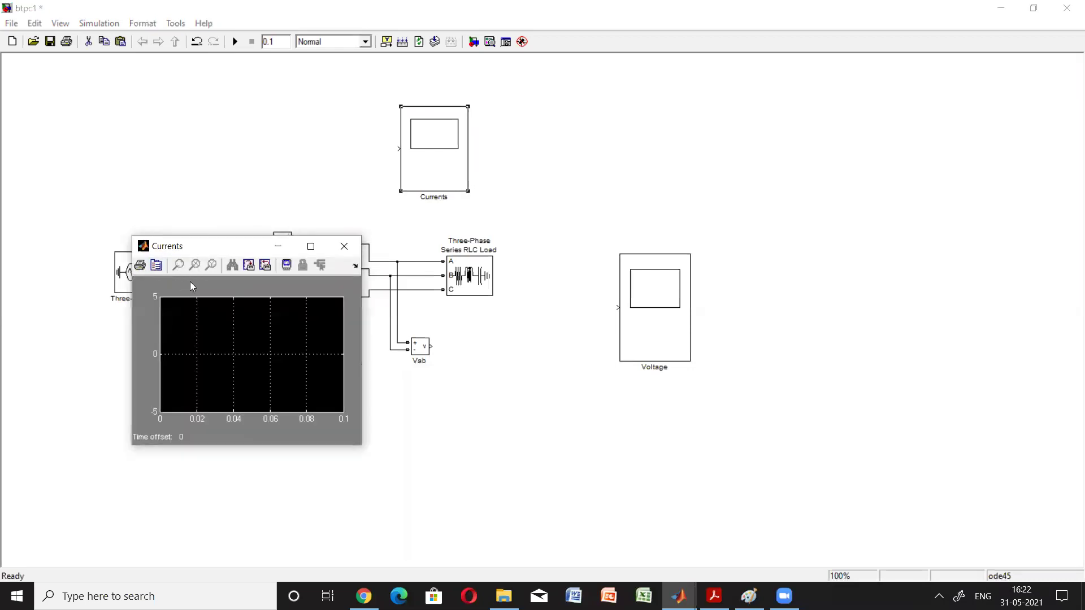
type("3")
left_click(328, 441)
left_click(210, 440)
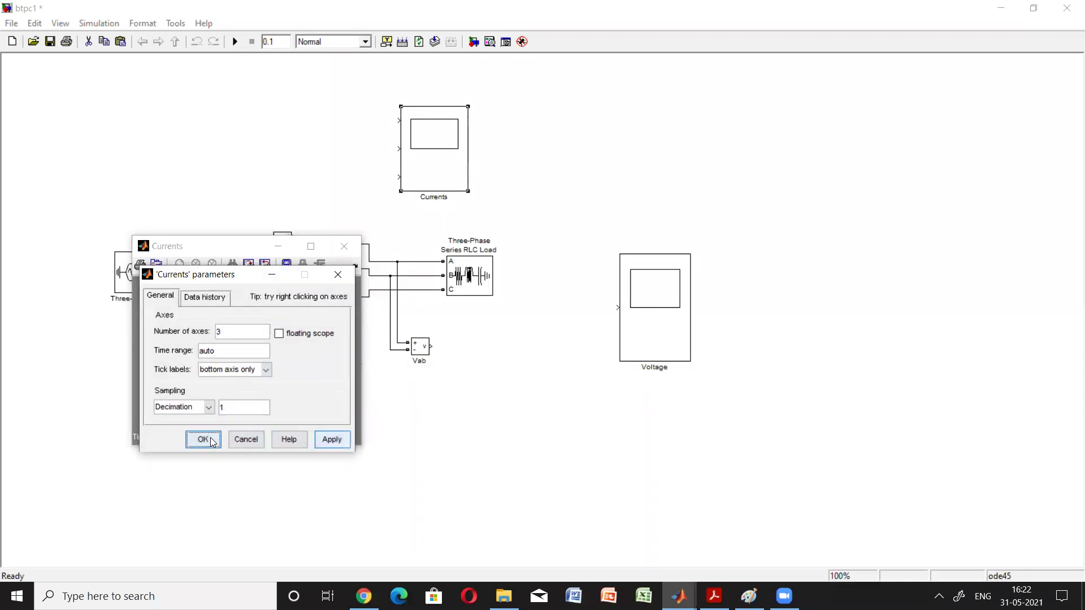
left_click(345, 250)
Set the number of axes of the Voltage scope to 3
double_click(672, 319)
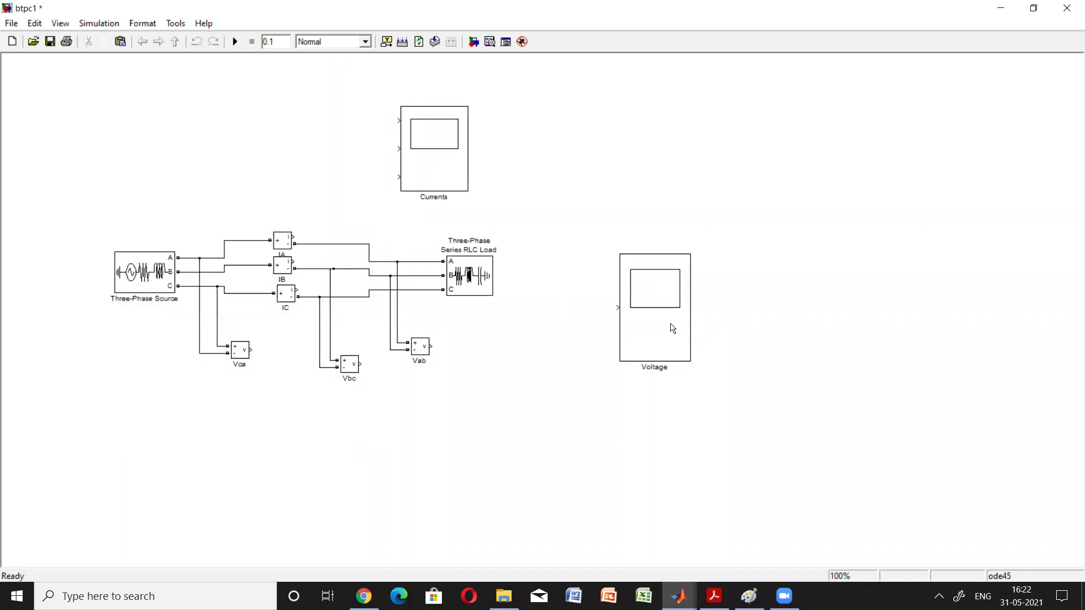
left_click(156, 266)
type("3")
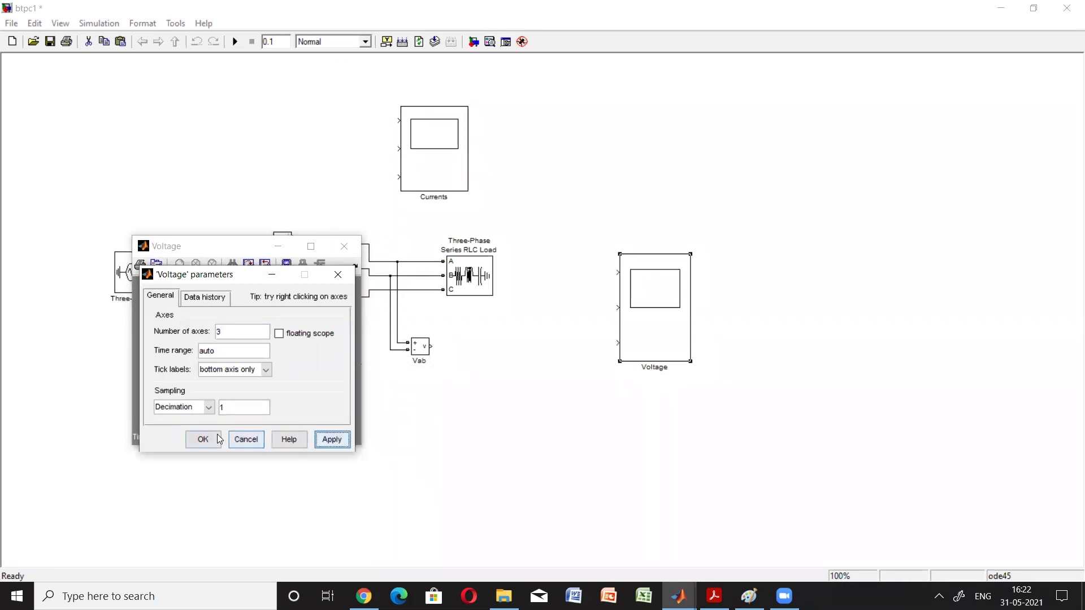
left_click(202, 439)
left_click(344, 247)
left_click(516, 442)
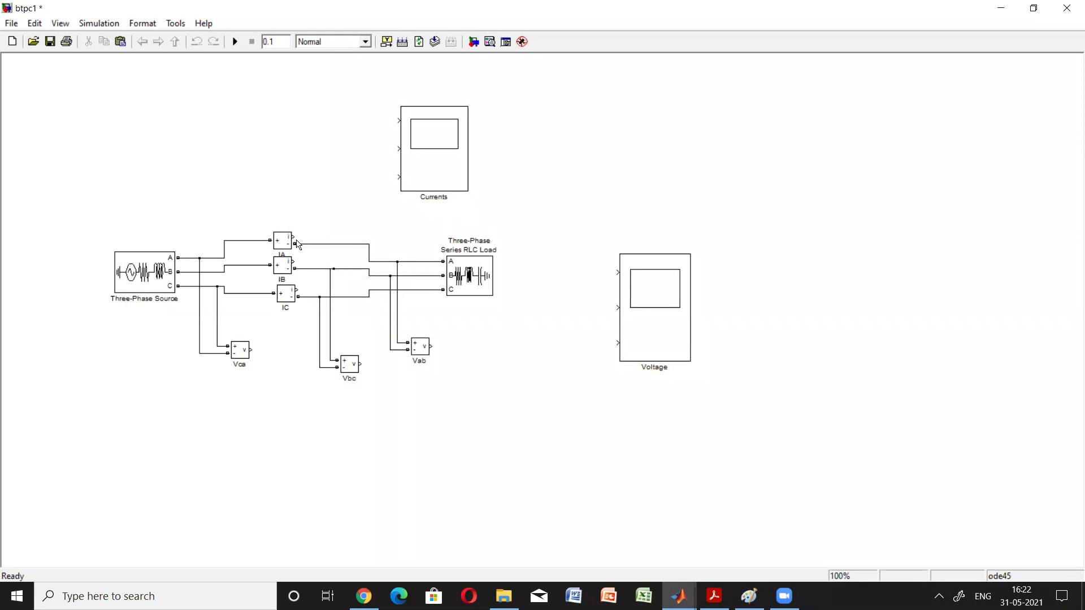
Connect the signal outputs of IA, IB and IC to the first, second and third inputs of the Currents scope
left_click_drag(295, 239, 399, 121)
left_click(392, 202)
key("Delete")
left_click_drag(295, 238, 399, 119)
left_click_drag(295, 262, 399, 149)
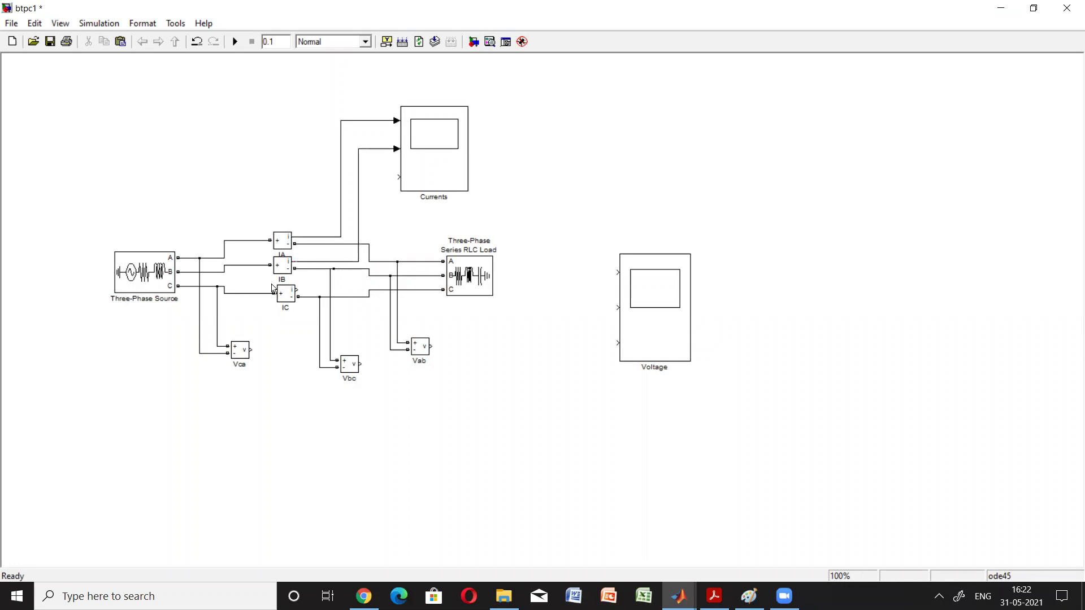
left_click_drag(295, 292, 365, 181)
left_click_drag(365, 178, 398, 177)
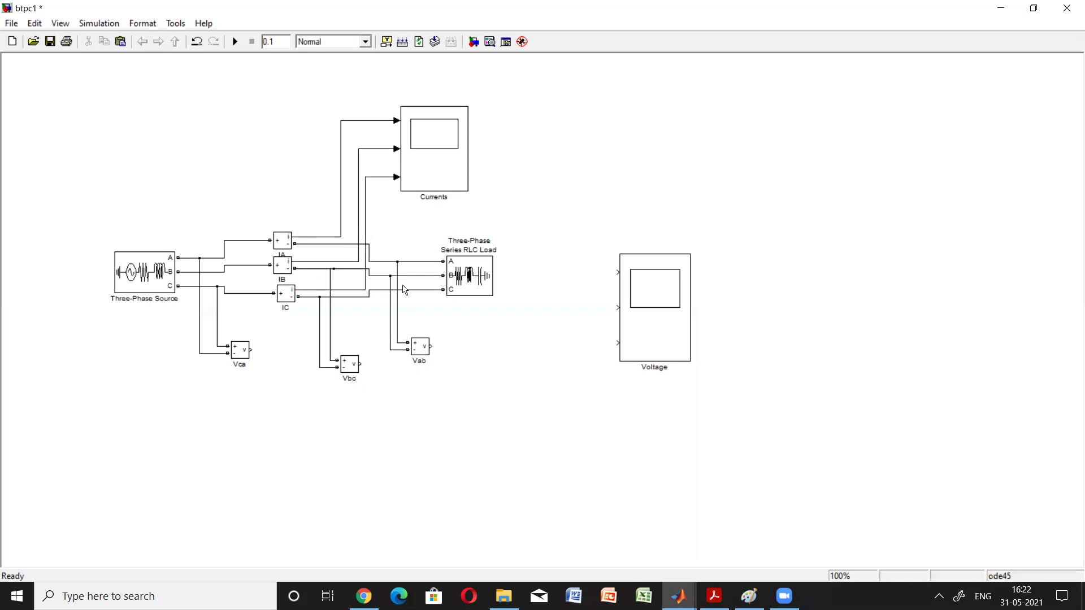
Shift the Voltage scope slightly lower, level with the voltage measurement blocks, and save the model
left_click_drag(651, 343, 637, 382)
left_click(537, 379)
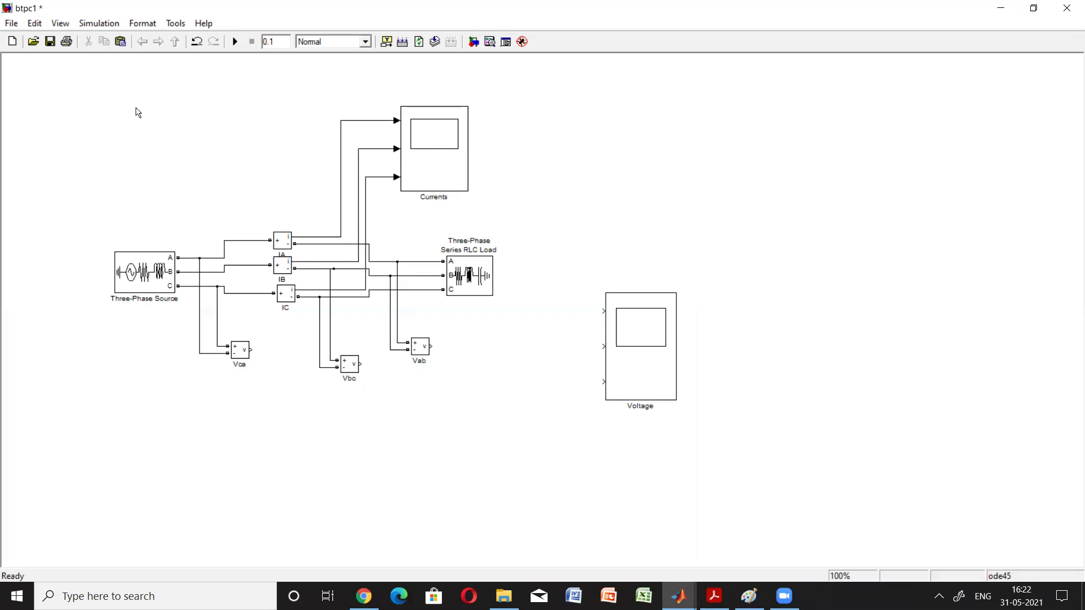
left_click(51, 42)
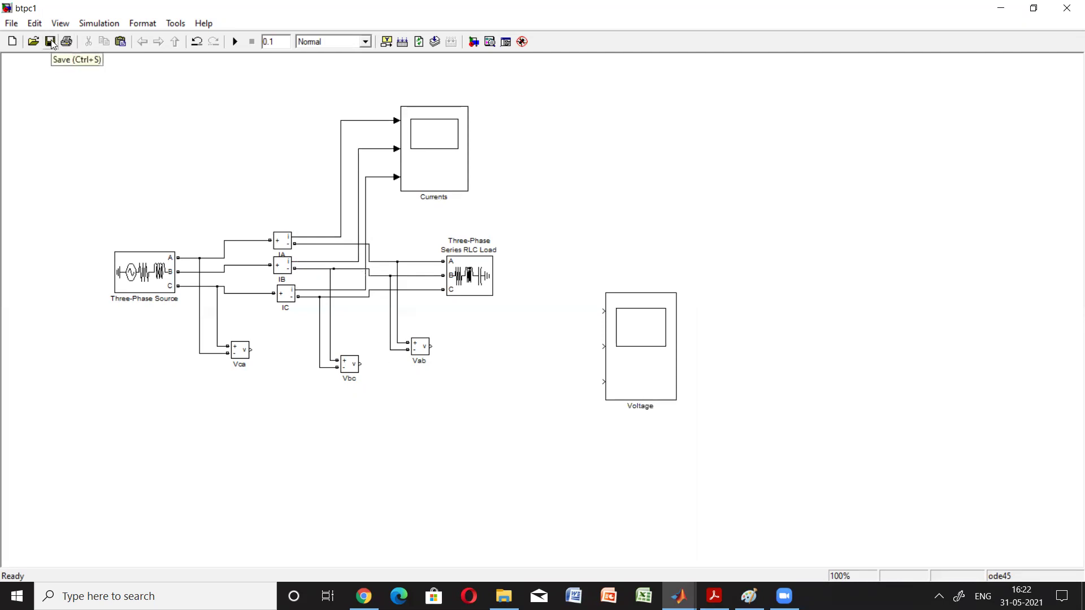
Connect the outputs of Vab, Vbc and Vca to the three inputs of the Voltage scope in that order and save the model
left_click_drag(430, 346, 605, 309)
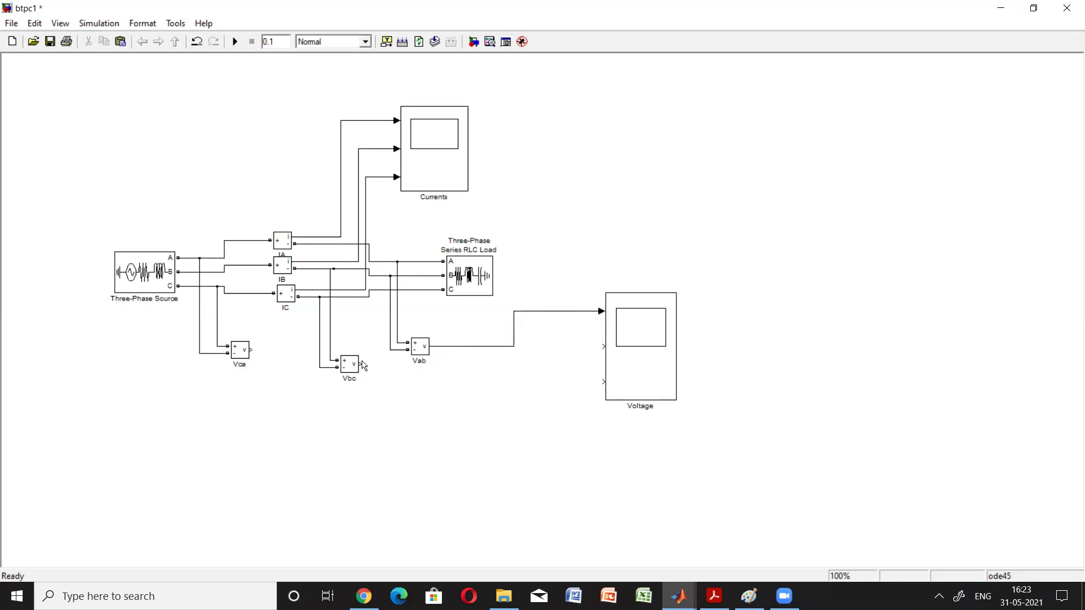
mouse_move(360, 362)
left_mouse_down()
mouse_move(590, 360)
mouse_move(562, 370)
left_mouse_up()
key("Delete")
left_click_drag(361, 364, 600, 346)
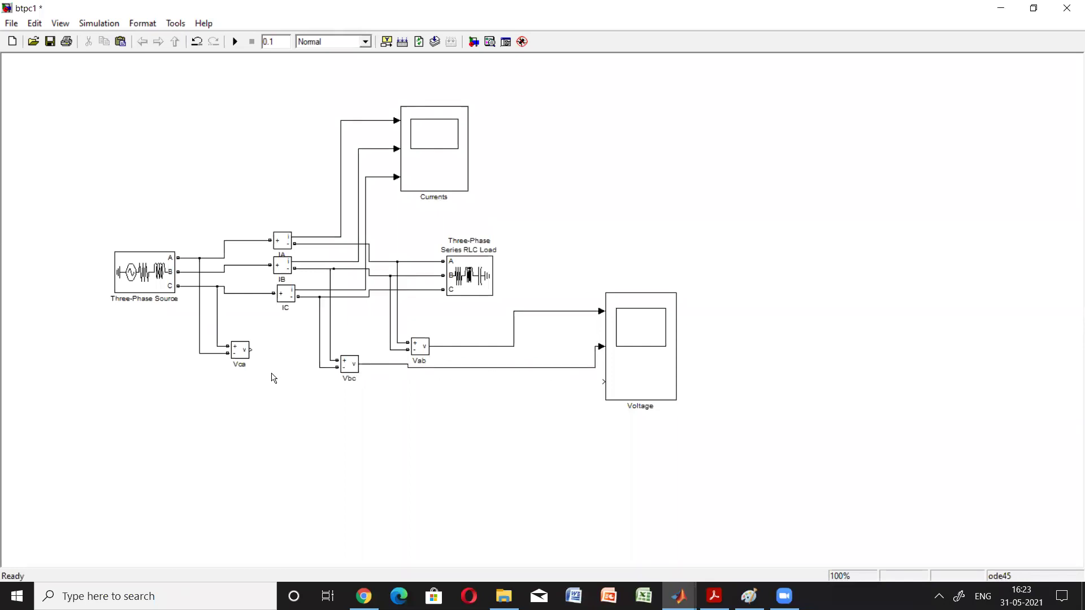
mouse_move(251, 350)
left_mouse_down()
mouse_move(290, 361)
mouse_move(347, 405)
mouse_move(295, 405)
mouse_move(288, 395)
mouse_move(601, 382)
left_mouse_up()
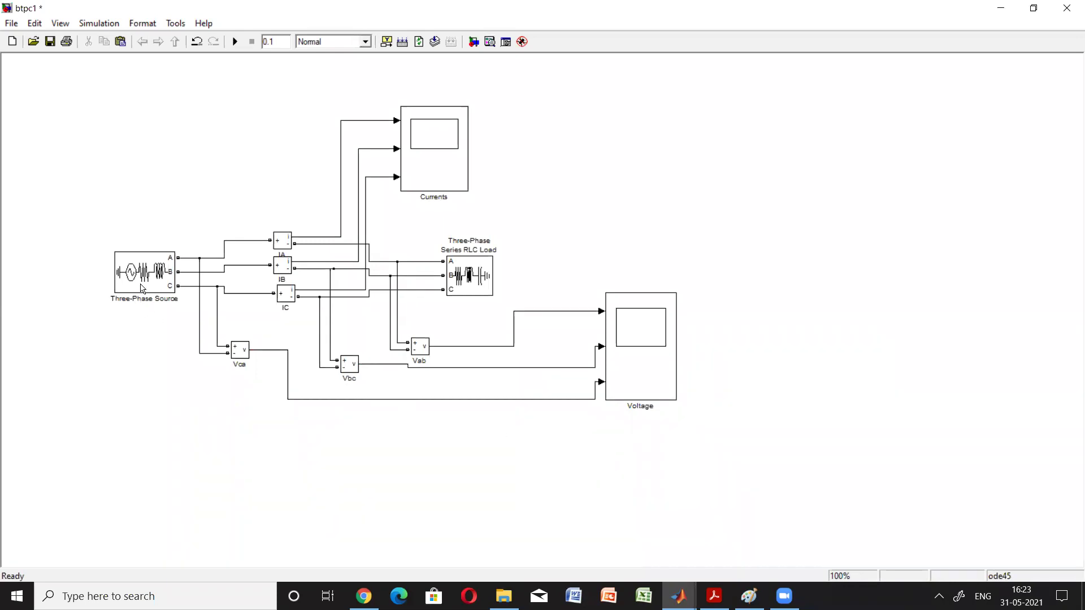
left_click(50, 42)
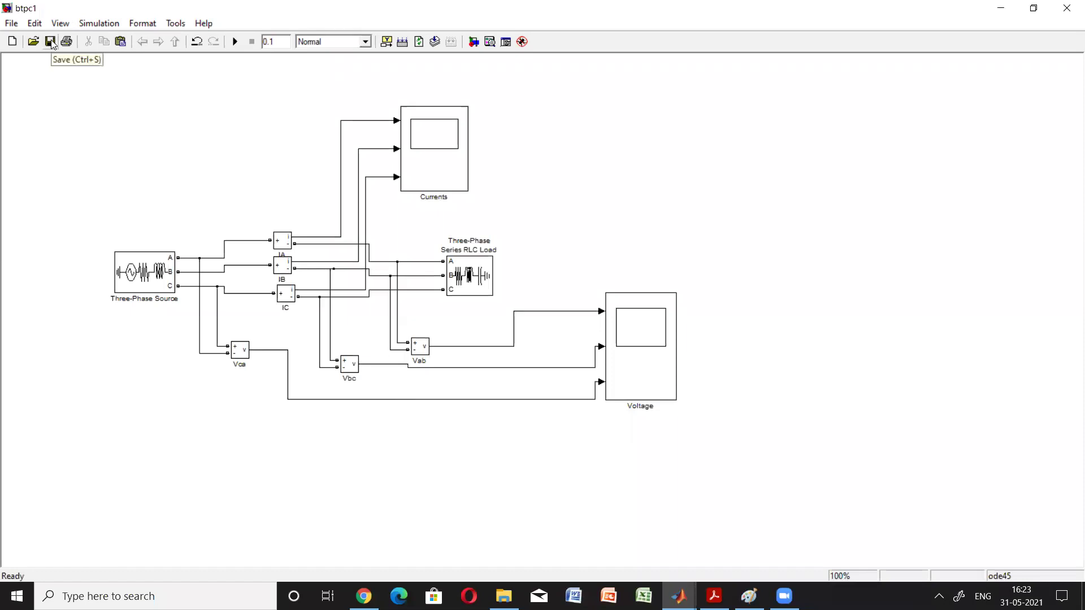
Set the Three-Phase Source's phase-to-phase rms voltage to 11e3 V and its frequency to 50 Hz
double_click(145, 273)
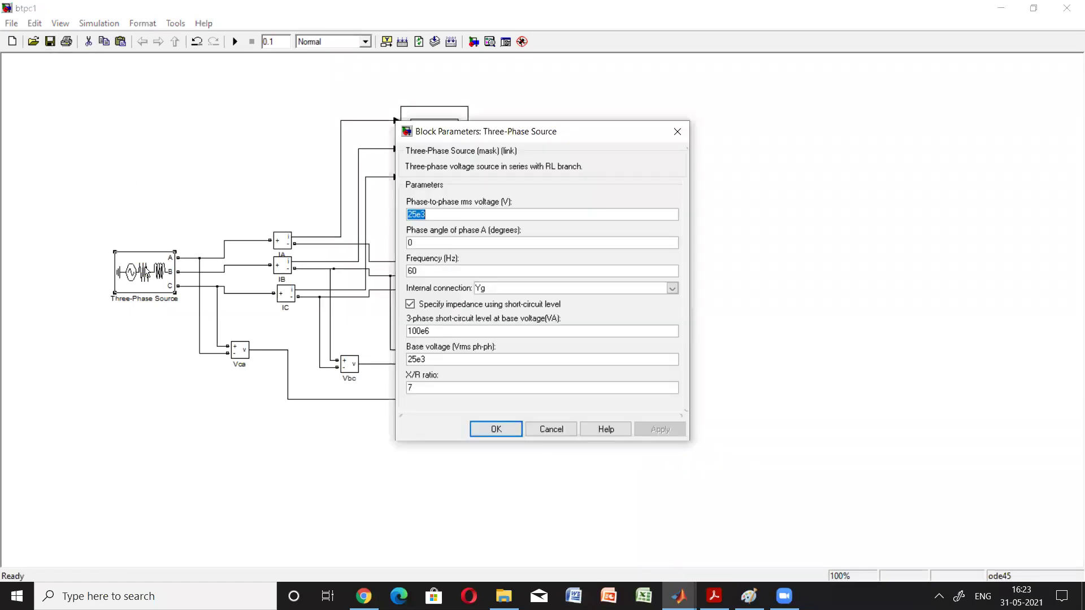
type("11")
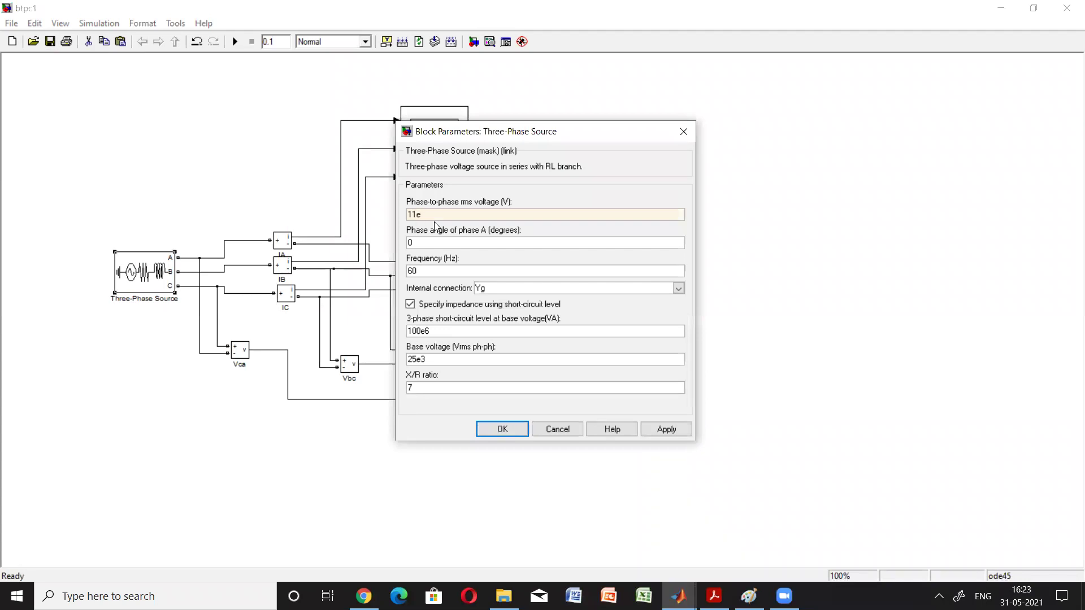
double_click(444, 269)
type("5")
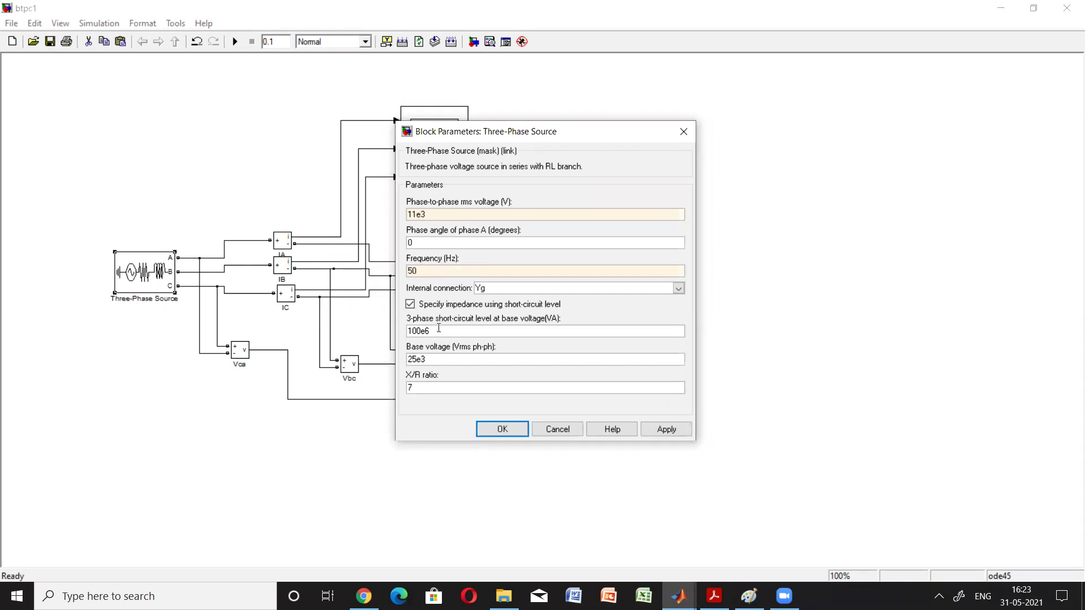
Set the source's 3-phase short-circuit level to 10e6 VA and base voltage to 11e3, and apply the parameters
double_click(418, 331)
left_click(417, 331)
key("BackSpace")
double_click(433, 362)
type("11")
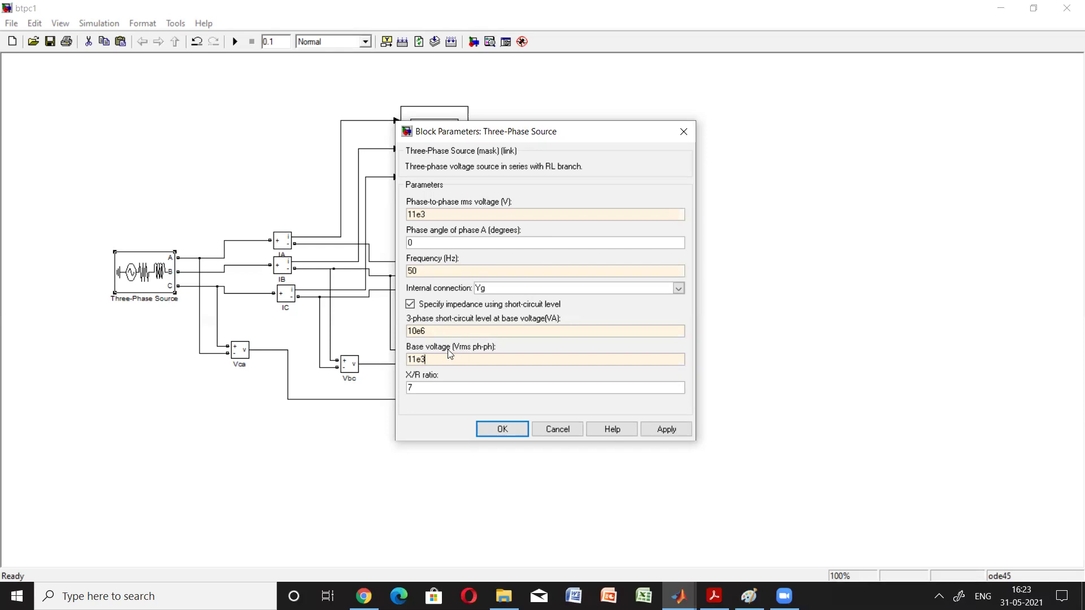
left_click(661, 430)
left_click(524, 430)
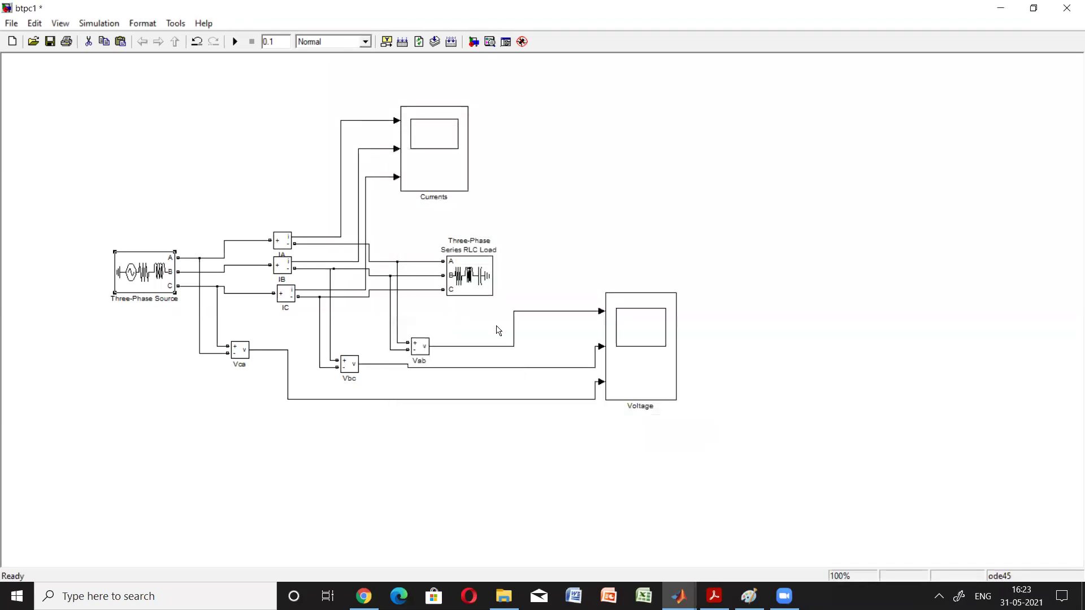
Set the Three-Phase Series RLC Load's nominal phase-to-phase voltage to 11e3 and its nominal frequency to 50 Hz
double_click(483, 284)
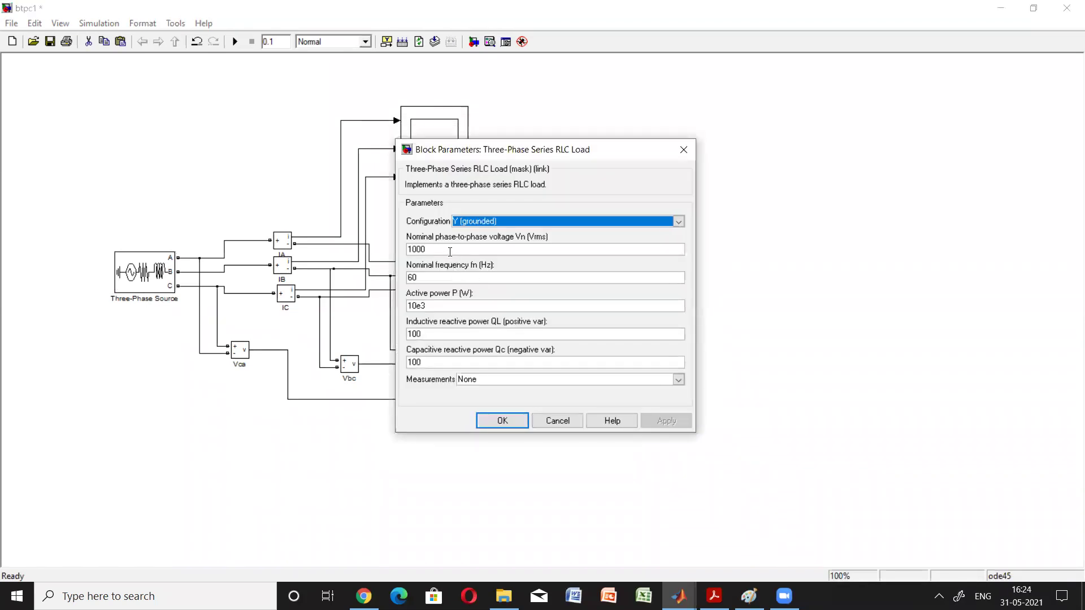
double_click(450, 252)
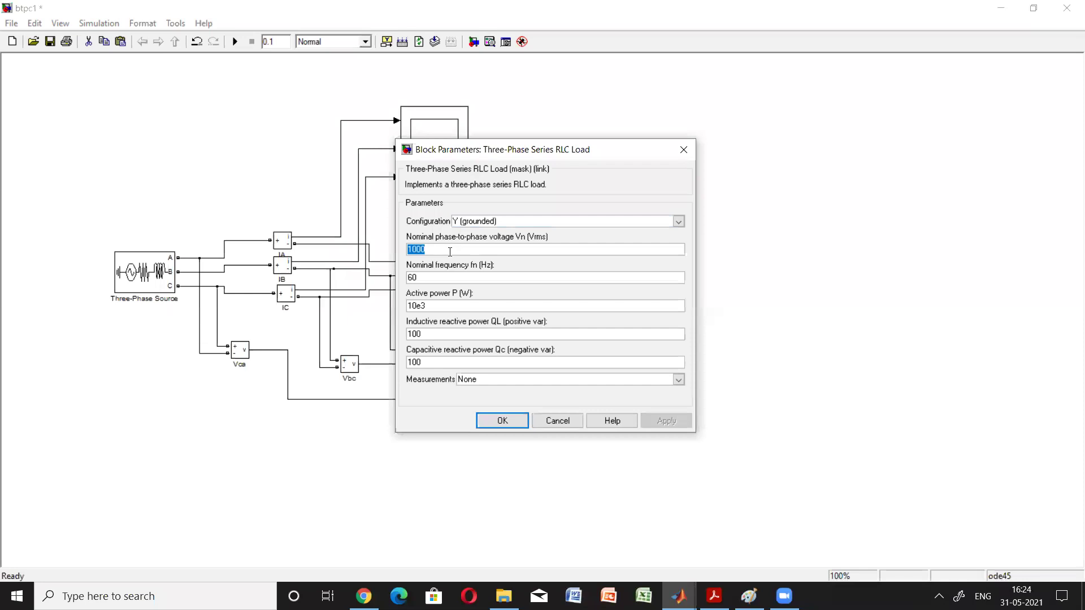
type("11e3")
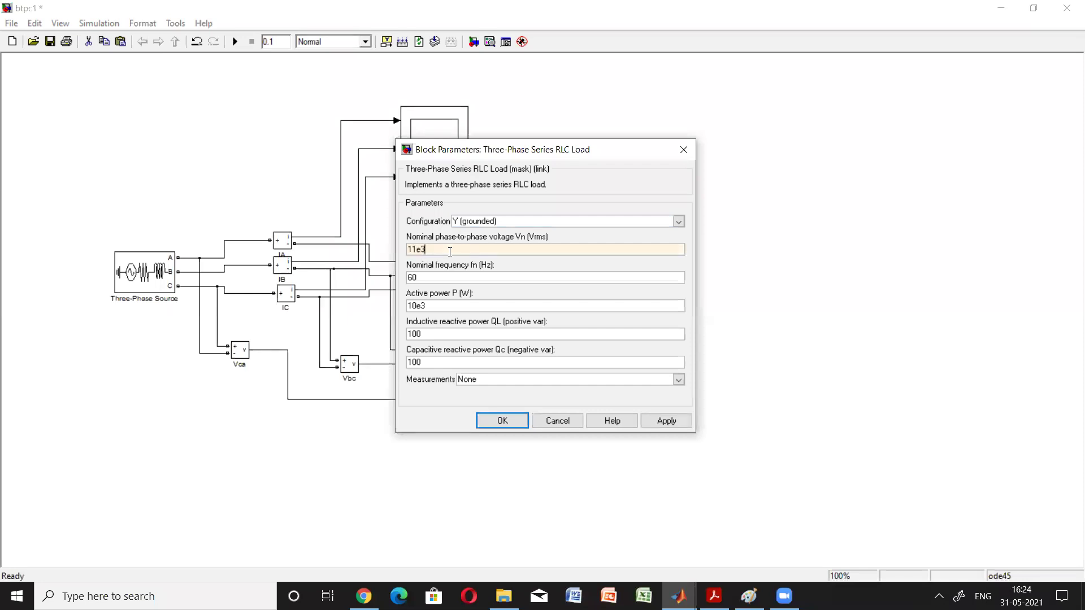
double_click(444, 279)
type("50")
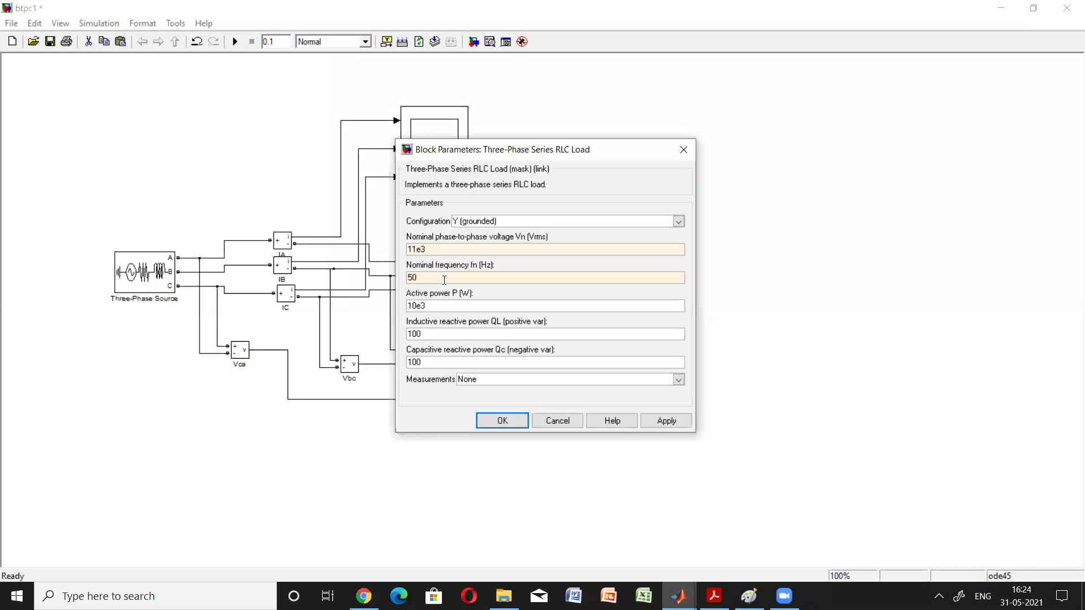
Set the load's inductive reactive power QL and capacitive reactive power Qc to 0 and accept the parameters
double_click(449, 307)
left_click(448, 307)
double_click(436, 335)
type("0")
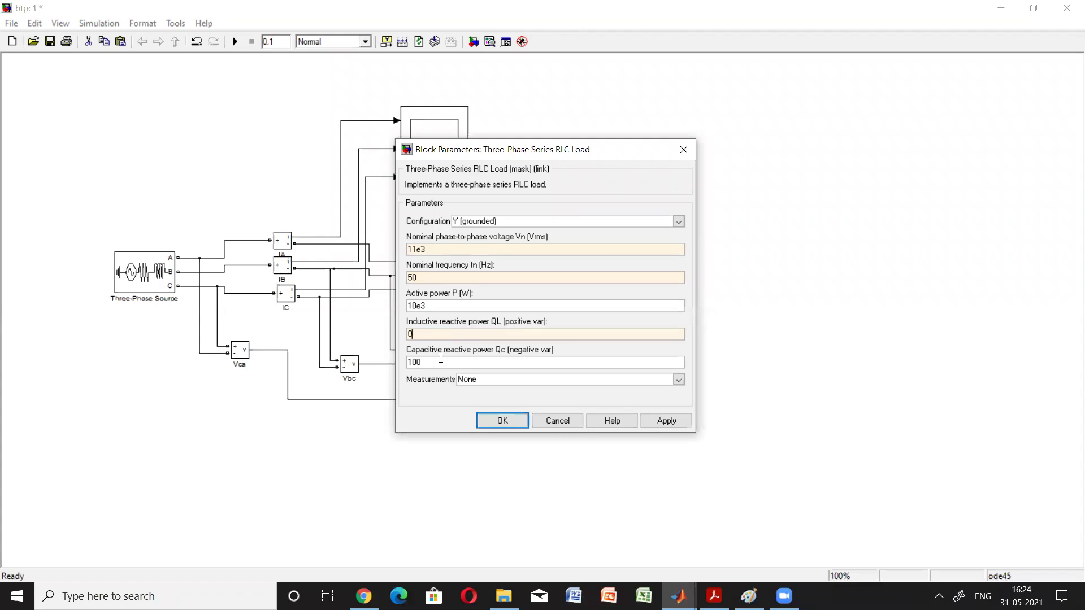
double_click(441, 358)
type("0")
left_click(502, 421)
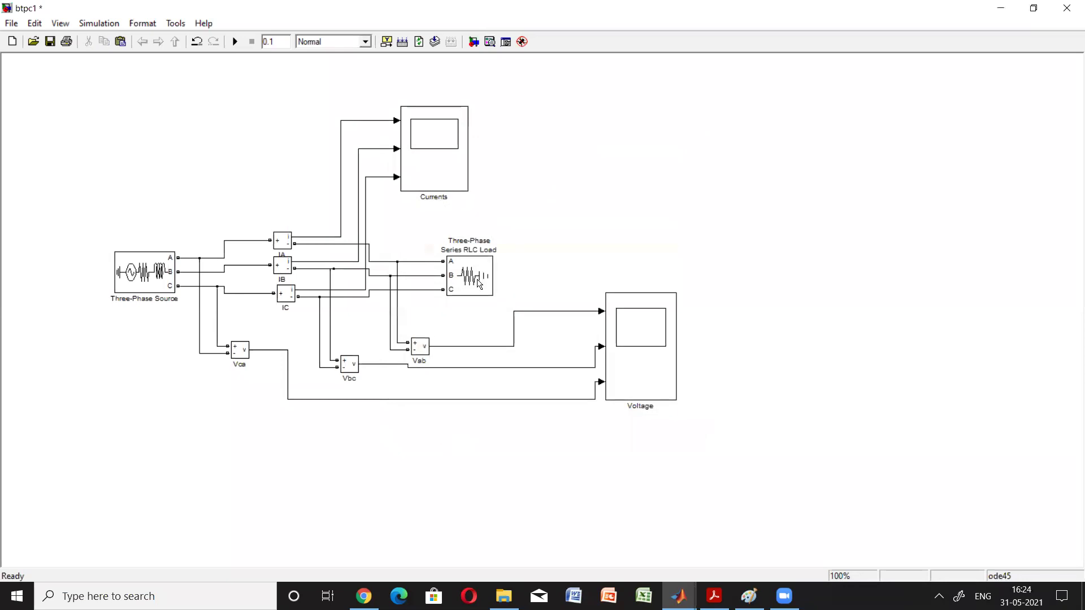
Switch to Paint and sketch a star-connected source with three series inductors, labelling its voltage circles EA, EB and Ec and its neutral N
left_click(748, 596)
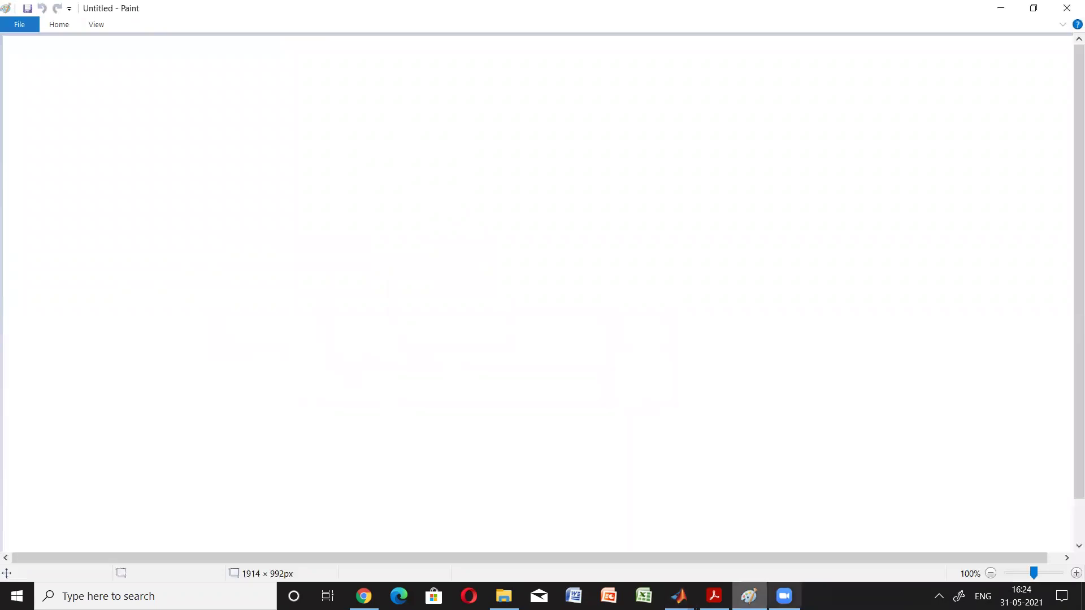
left_click(60, 28)
left_click(171, 108)
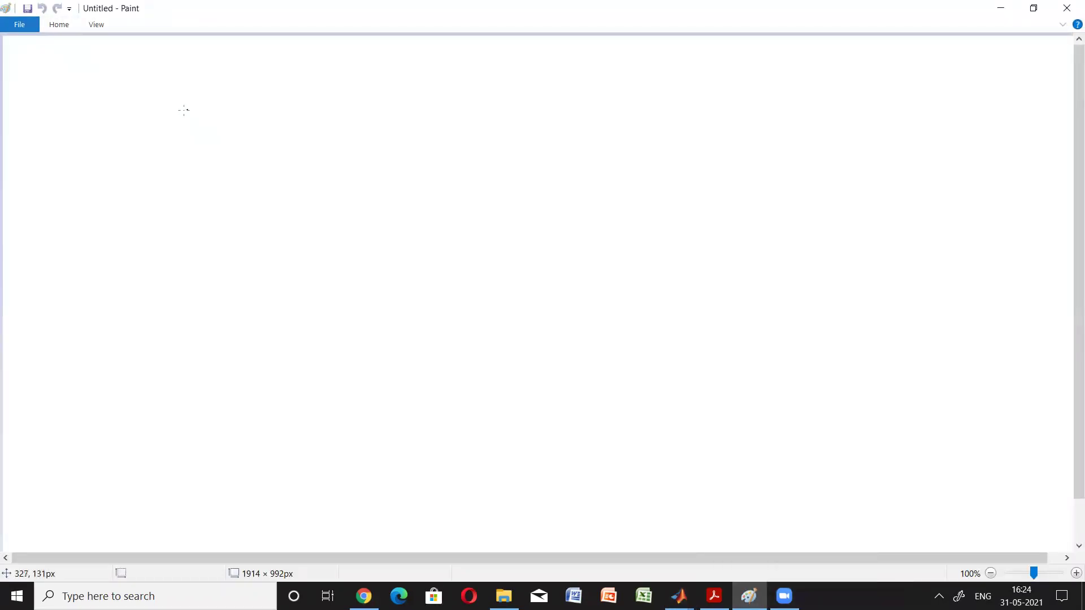
mouse_move(215, 98)
left_mouse_down()
mouse_move(223, 131)
mouse_move(209, 162)
mouse_move(233, 179)
mouse_move(221, 224)
mouse_move(242, 258)
mouse_move(252, 228)
mouse_move(237, 221)
left_mouse_up()
mouse_move(232, 273)
left_mouse_down()
mouse_move(264, 297)
mouse_move(305, 282)
mouse_move(271, 325)
mouse_move(264, 298)
mouse_move(449, 364)
left_mouse_up()
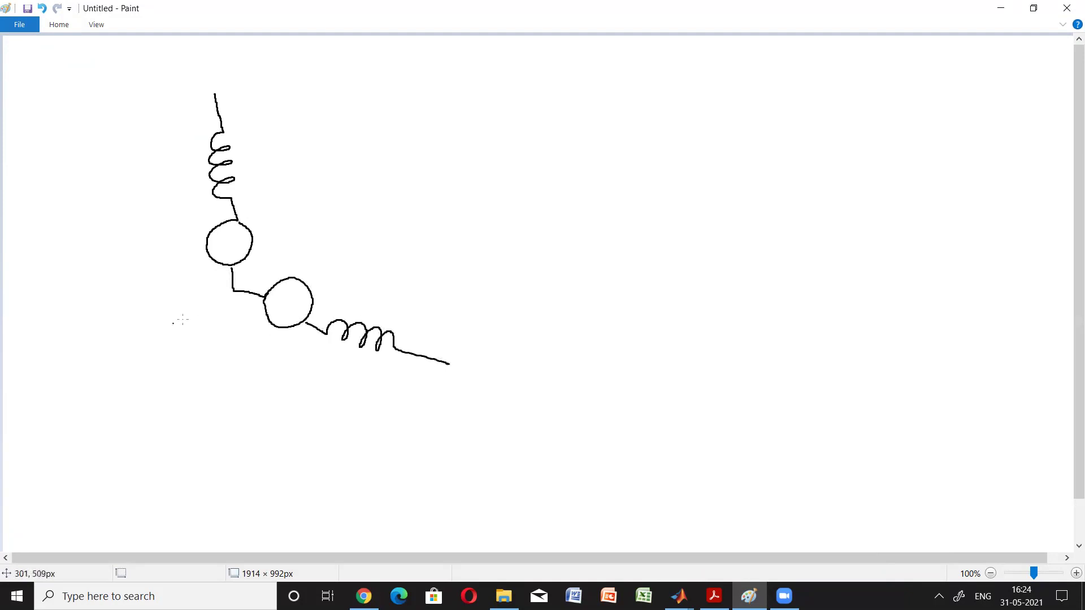
left_click_drag(100, 380, 235, 285)
left_click_drag(220, 239, 234, 242)
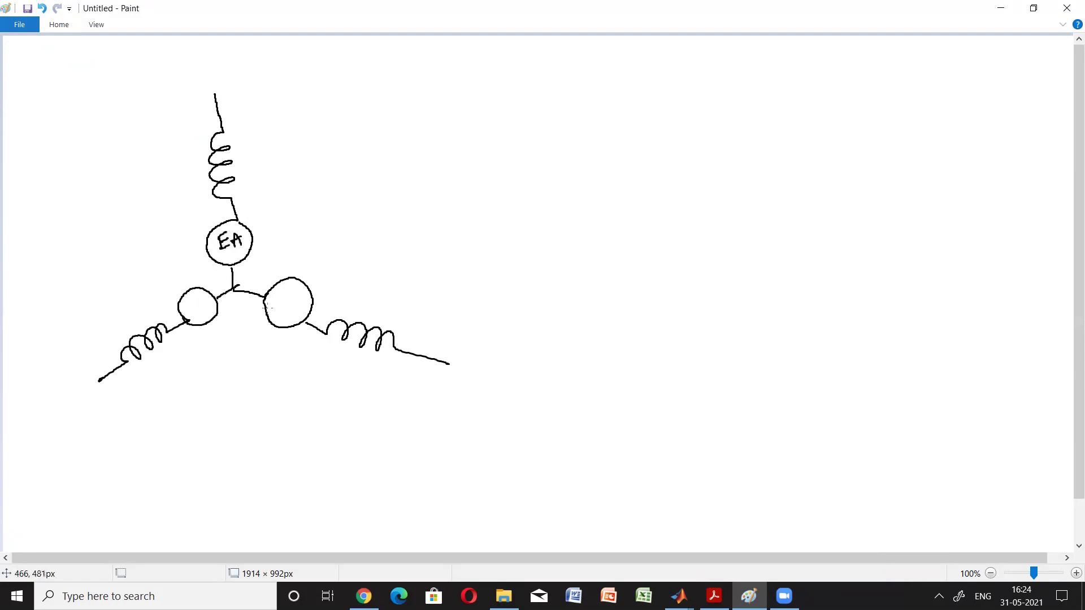
mouse_move(279, 315)
left_mouse_down()
mouse_move(296, 301)
mouse_move(300, 312)
left_mouse_up()
mouse_move(188, 301)
left_mouse_down()
mouse_move(194, 316)
mouse_move(233, 301)
mouse_move(242, 311)
left_mouse_up()
Sketch a star-connected load of three resistors beside the source and connect each source terminal to its load terminal with a line
mouse_move(216, 94)
left_mouse_down()
mouse_move(726, 96)
mouse_move(721, 146)
mouse_move(748, 237)
left_mouse_up()
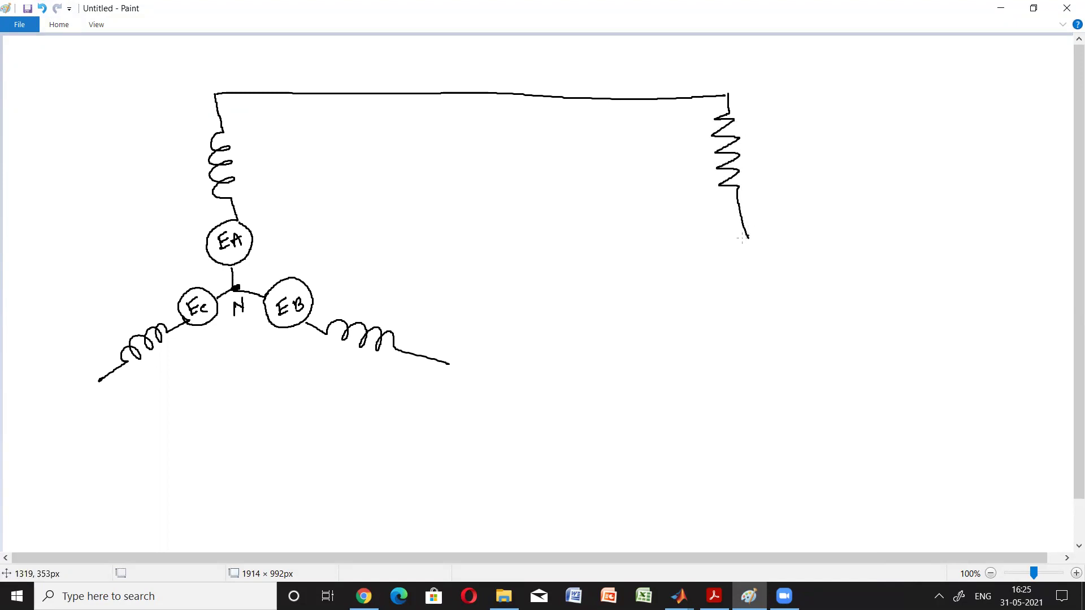
mouse_move(630, 335)
left_mouse_down()
mouse_move(750, 243)
mouse_move(801, 291)
mouse_move(921, 349)
left_mouse_up()
mouse_move(449, 363)
left_mouse_down()
mouse_move(611, 406)
mouse_move(900, 391)
mouse_move(934, 354)
mouse_move(920, 348)
left_mouse_up()
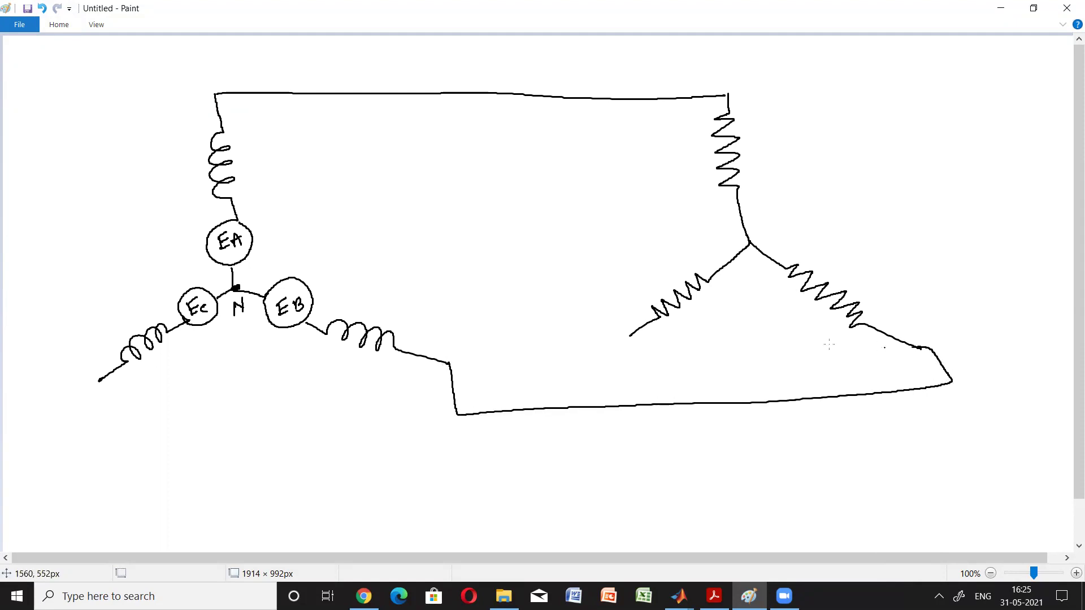
left_click_drag(631, 377, 638, 424)
mouse_move(100, 380)
left_mouse_down()
mouse_move(159, 446)
mouse_move(603, 439)
mouse_move(635, 437)
mouse_move(638, 422)
left_mouse_up()
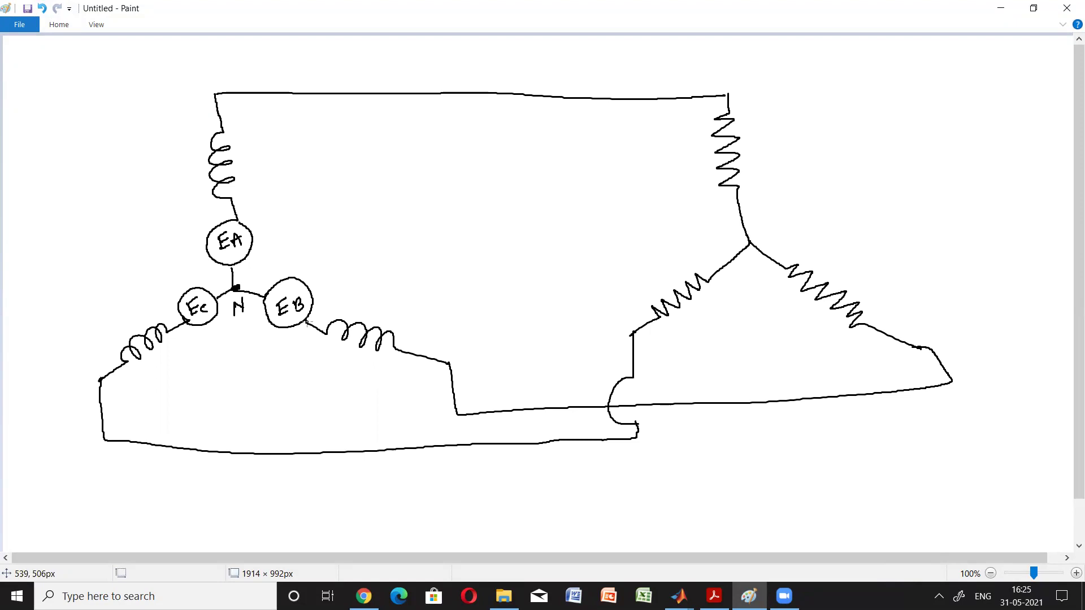
Mark plus and minus polarity signs beside the EA, EB and Ec source circles
left_click_drag(245, 268, 255, 264)
left_click_drag(251, 207, 262, 203)
left_click_drag(257, 198, 261, 219)
left_click_drag(257, 275, 266, 271)
mouse_move(326, 299)
left_mouse_down()
mouse_move(339, 292)
mouse_move(334, 306)
left_mouse_up()
left_click_drag(218, 279, 225, 276)
mouse_move(162, 301)
left_mouse_down()
mouse_move(173, 296)
mouse_move(170, 315)
left_mouse_up()
Label the load neutral n, the source terminals A, B and C, and the load terminals a, b and c
mouse_move(744, 272)
left_mouse_down()
mouse_move(749, 262)
mouse_move(772, 269)
left_mouse_up()
mouse_move(225, 88)
left_mouse_down()
mouse_move(221, 61)
mouse_move(244, 85)
mouse_move(236, 74)
left_mouse_up()
left_click_drag(462, 353, 462, 330)
left_click_drag(461, 331, 465, 356)
mouse_move(120, 383)
left_mouse_down()
mouse_move(112, 394)
mouse_move(134, 399)
left_mouse_up()
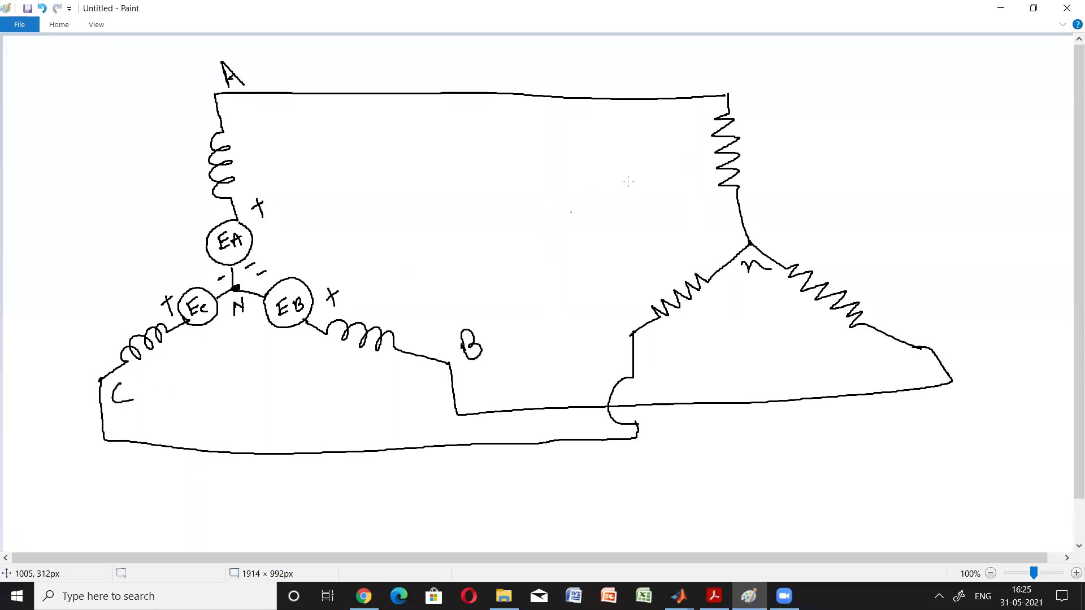
mouse_move(762, 99)
left_mouse_down()
mouse_move(757, 112)
mouse_move(785, 112)
left_mouse_up()
left_click_drag(925, 287, 928, 318)
left_click_drag(669, 338, 671, 357)
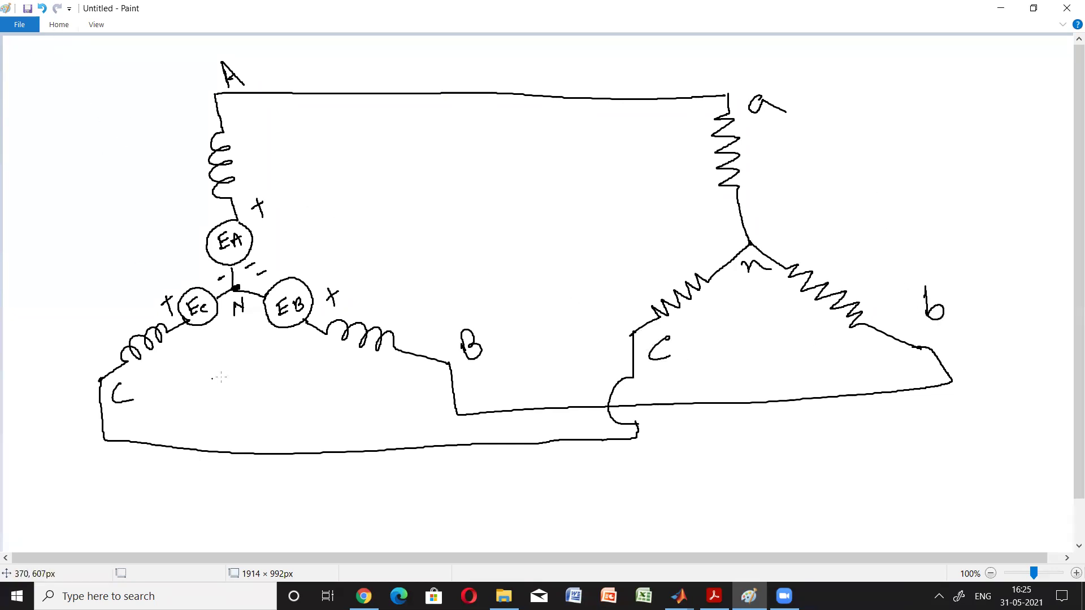
Write the captions "Three Phase Source" under the source and "Three Phase Load (R)" under the load
mouse_move(203, 383)
left_mouse_down()
mouse_move(231, 377)
mouse_move(219, 399)
mouse_move(265, 377)
mouse_move(247, 426)
mouse_move(305, 404)
mouse_move(283, 436)
mouse_move(291, 437)
mouse_move(355, 419)
left_mouse_up()
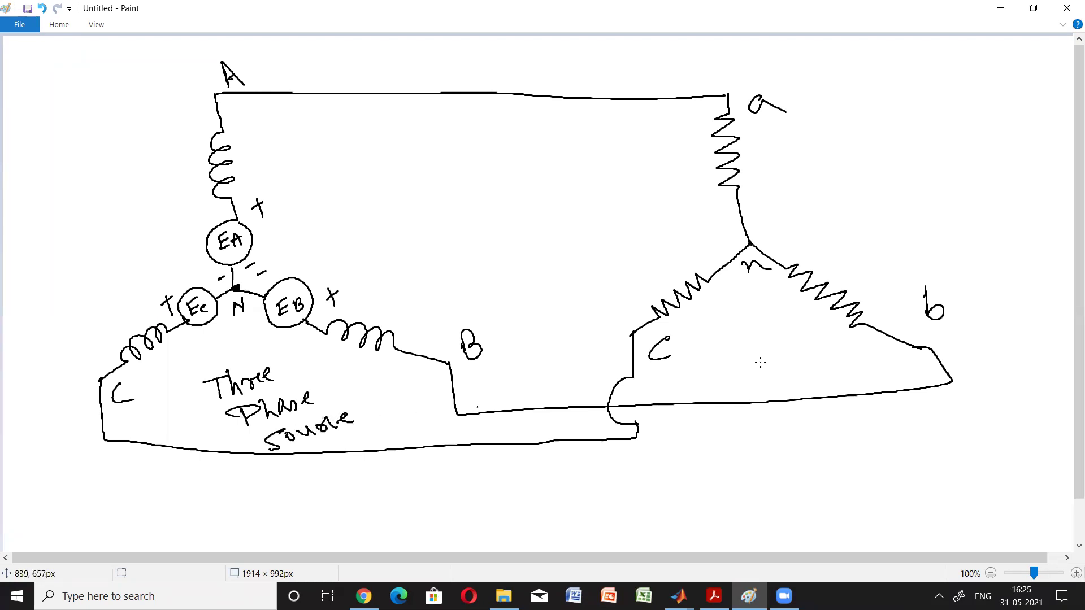
mouse_move(756, 348)
left_mouse_down()
mouse_move(779, 345)
mouse_move(772, 364)
mouse_move(834, 342)
mouse_move(808, 374)
mouse_move(817, 382)
mouse_move(860, 364)
mouse_move(820, 430)
mouse_move(869, 408)
mouse_move(885, 418)
mouse_move(847, 464)
mouse_move(876, 454)
mouse_move(870, 465)
left_mouse_up()
left_click_drag(842, 438, 847, 468)
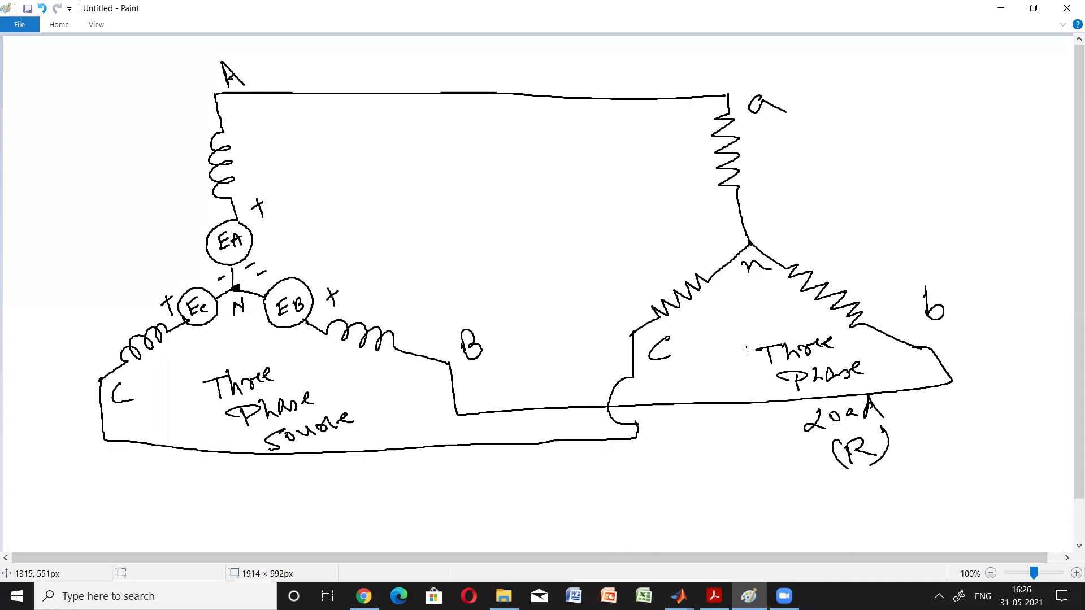
Draw a red circled ammeter marked A in each of the three lines between source and load
left_click(60, 28)
left_click(534, 58)
mouse_move(508, 64)
left_mouse_down()
mouse_move(502, 116)
mouse_move(523, 111)
left_mouse_up()
left_click_drag(502, 105, 517, 100)
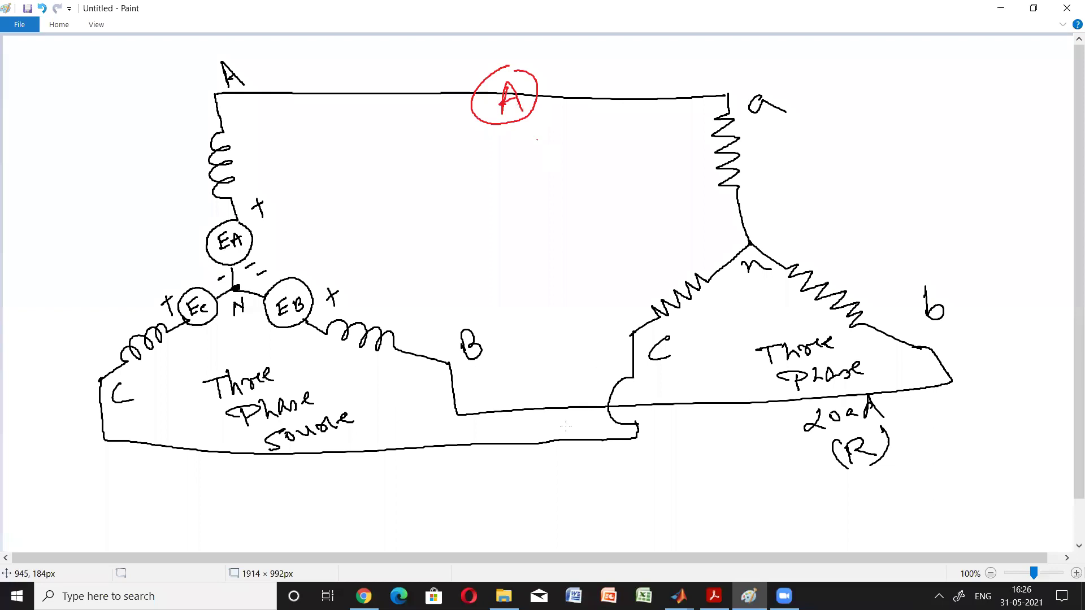
mouse_move(566, 379)
left_mouse_down()
mouse_move(543, 420)
mouse_move(566, 378)
left_mouse_up()
mouse_move(558, 393)
left_mouse_down()
mouse_move(551, 417)
mouse_move(566, 415)
left_mouse_up()
left_click_drag(553, 405, 564, 402)
mouse_move(436, 424)
left_mouse_down()
mouse_move(440, 478)
mouse_move(435, 424)
left_mouse_up()
mouse_move(434, 442)
left_mouse_down()
mouse_move(430, 466)
mouse_move(442, 462)
left_mouse_up()
left_click_drag(428, 456, 441, 453)
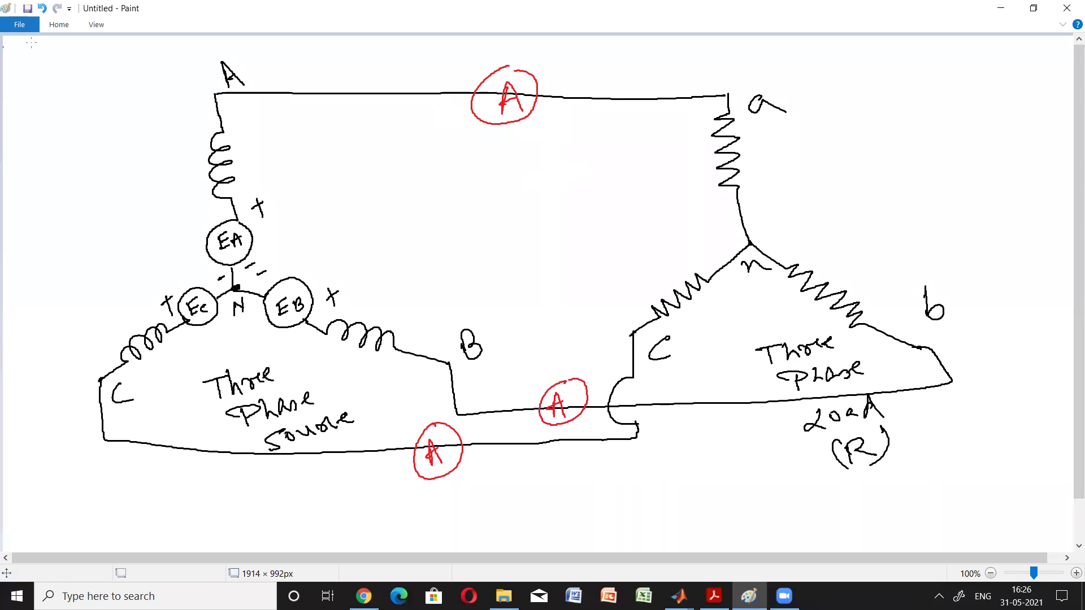
Draw three green voltmeters marked V between the line pairs A-B, A-C and B-C
left_click(57, 25)
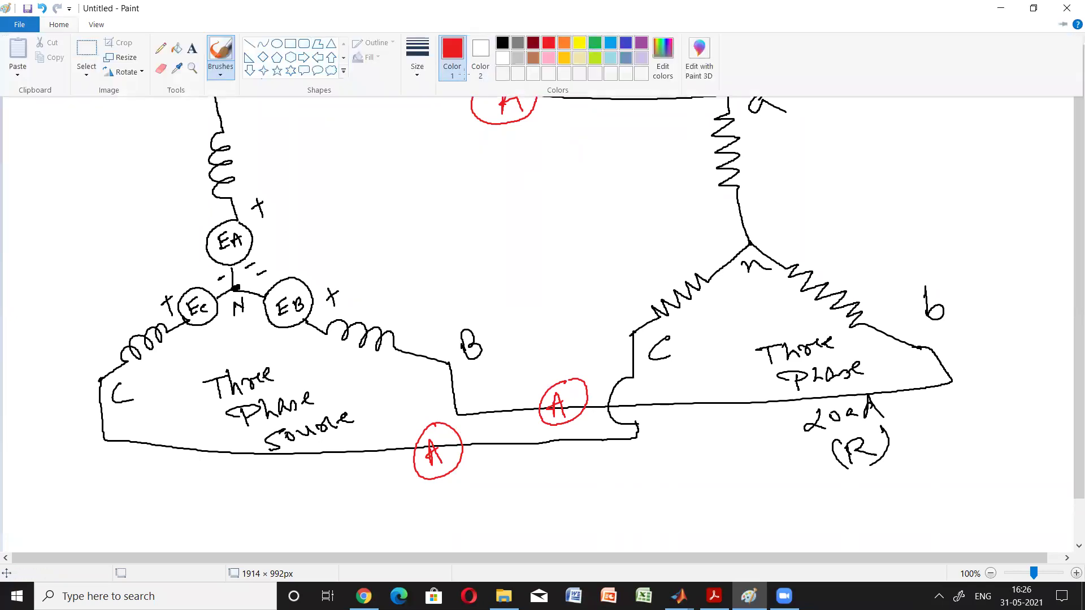
left_click(433, 89)
mouse_move(435, 94)
left_mouse_down()
mouse_move(442, 189)
mouse_move(418, 240)
mouse_move(443, 192)
mouse_move(449, 227)
mouse_move(454, 209)
left_mouse_up()
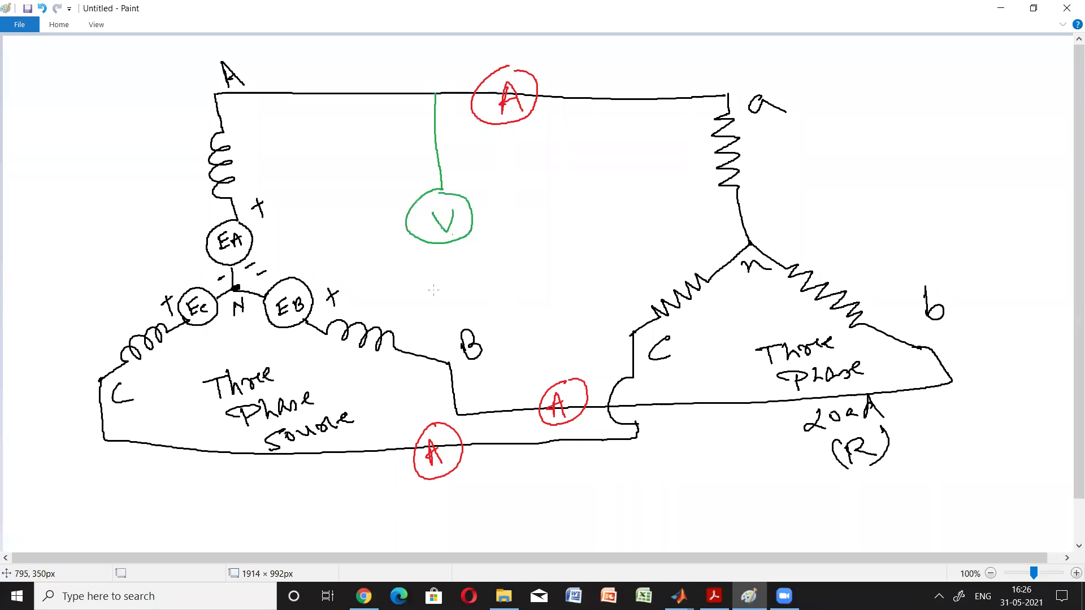
left_click_drag(441, 255, 421, 355)
mouse_move(575, 99)
left_mouse_down()
mouse_move(548, 205)
mouse_move(577, 236)
mouse_move(547, 204)
mouse_move(551, 215)
left_mouse_up()
mouse_move(540, 258)
left_mouse_down()
mouse_move(518, 357)
mouse_move(487, 414)
mouse_move(495, 445)
left_mouse_up()
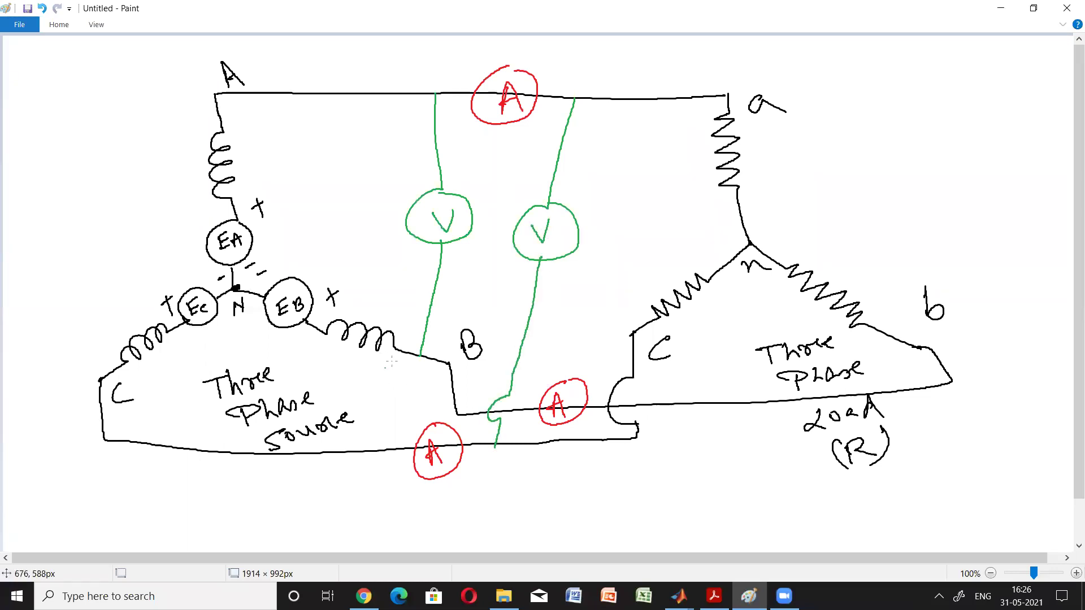
mouse_move(400, 352)
left_mouse_down()
mouse_move(397, 396)
mouse_move(390, 373)
left_mouse_up()
mouse_move(367, 385)
left_mouse_down()
mouse_move(378, 397)
mouse_move(385, 380)
mouse_move(360, 451)
left_mouse_up()
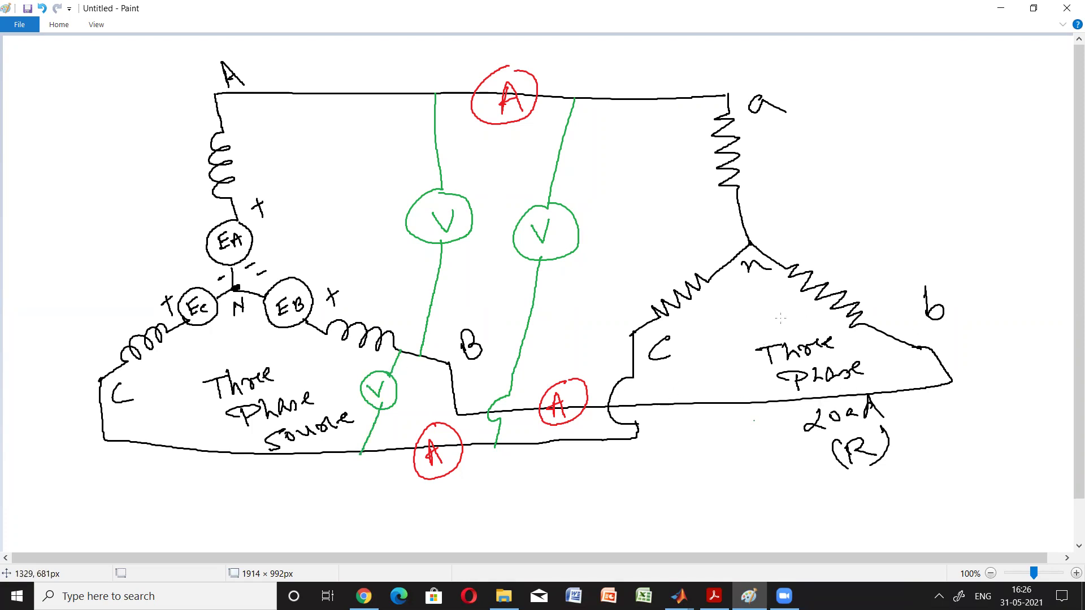
Switch to the btpc1 Simulink model and run the simulation with a stop time of 0.1
left_click(679, 596)
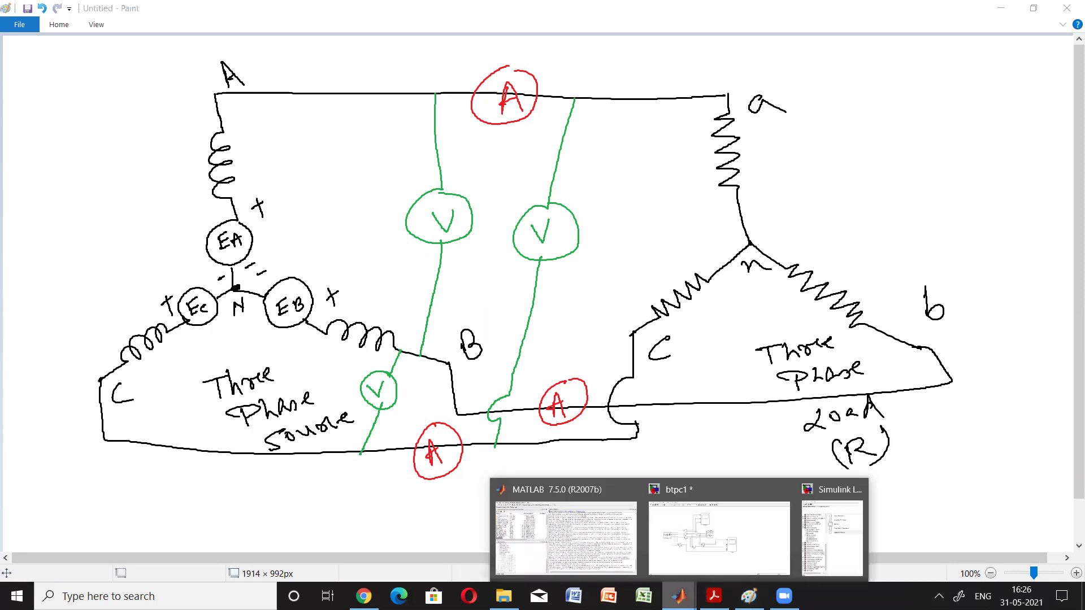
left_click(697, 567)
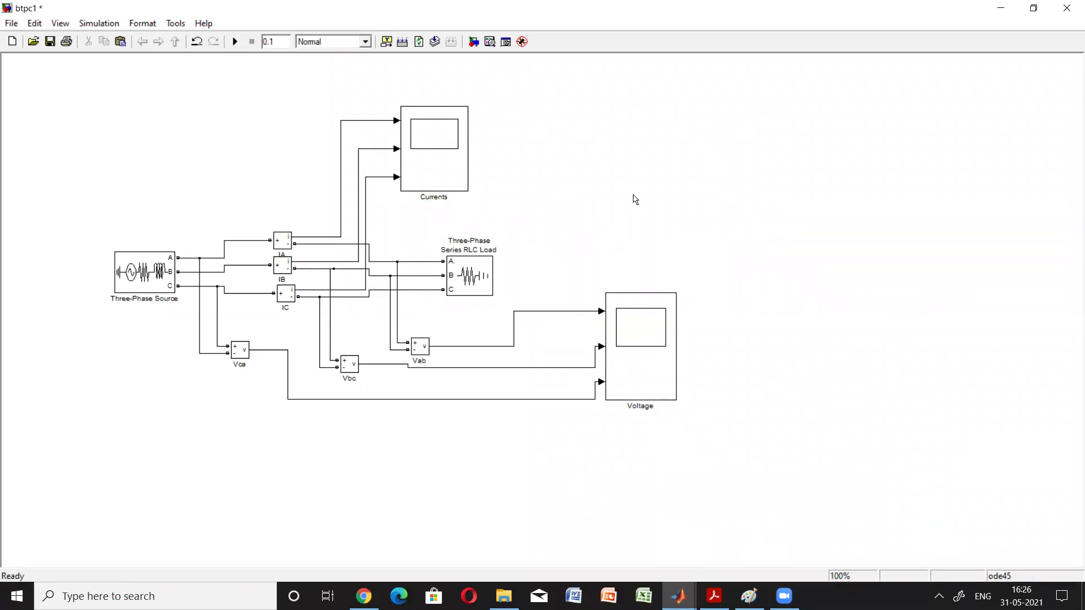
left_click(236, 42)
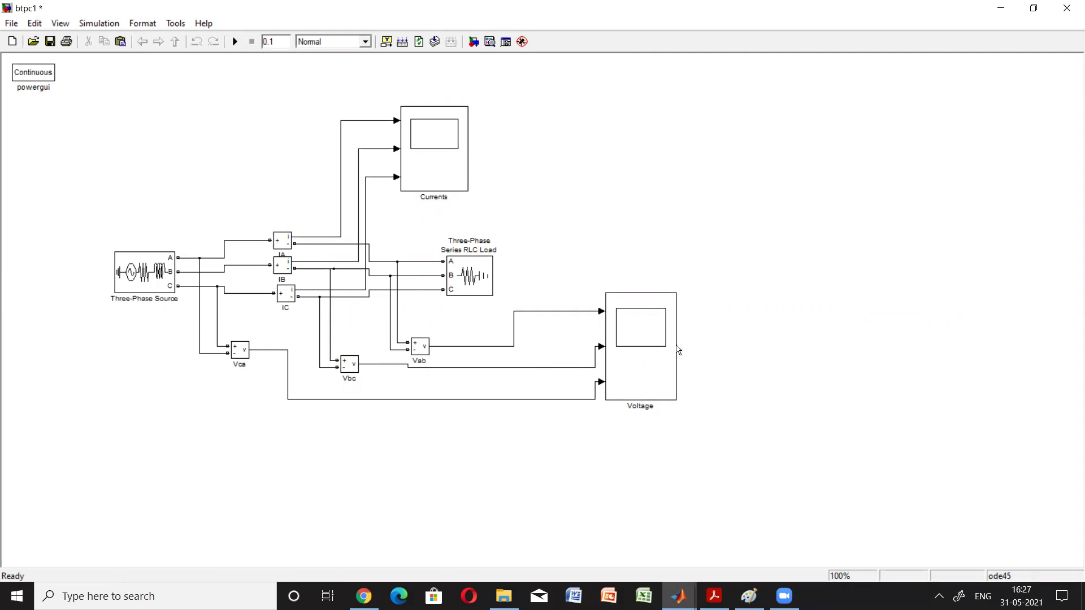
Open the Voltage scope in a maximized window, autoscale the three line-voltage waveforms, examine them and close the scope
double_click(643, 351)
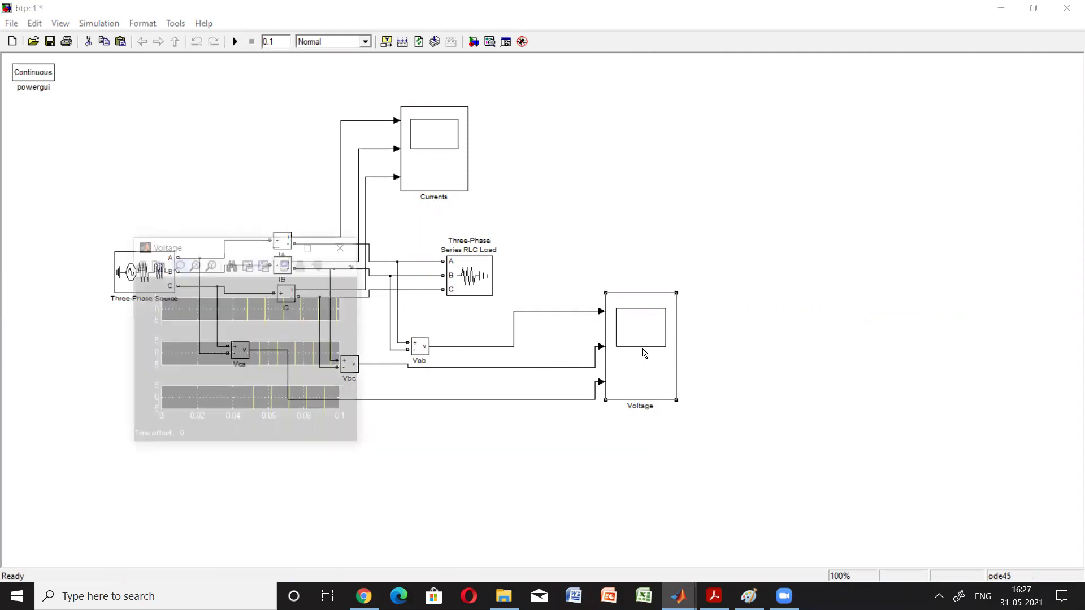
left_click(312, 247)
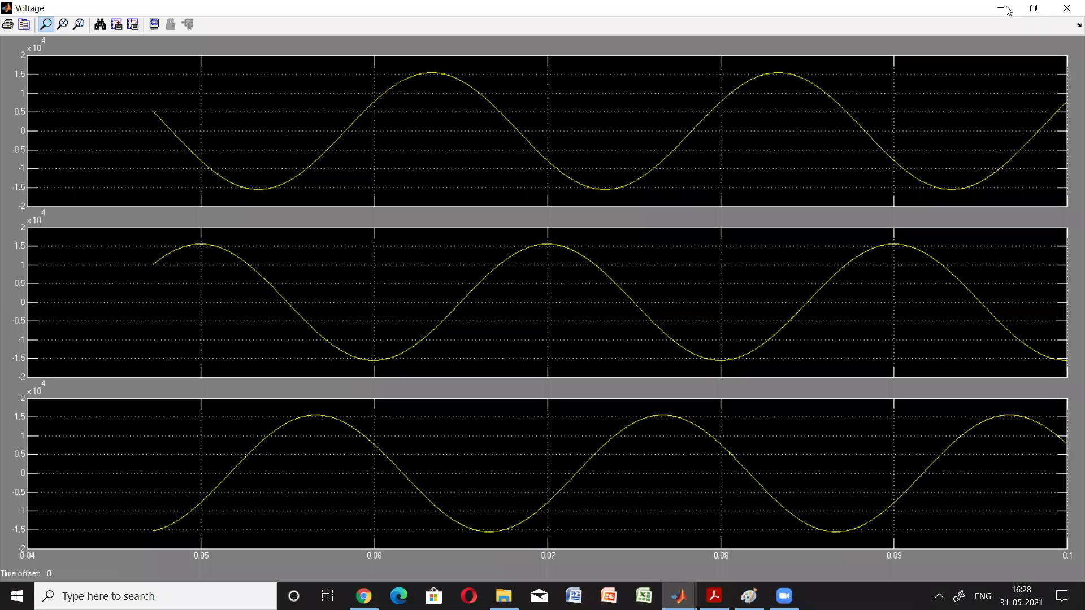
left_click(1067, 9)
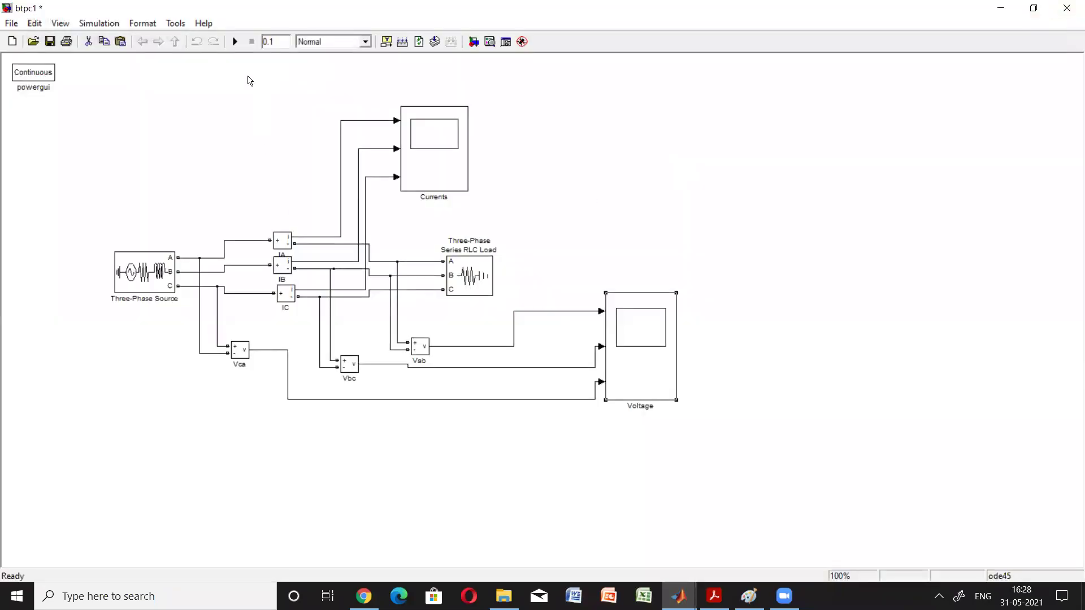
Open the Currents scope in a maximized window, autoscale the three phase-current waveforms, examine them and close the scope
left_click(440, 154)
double_click(390, 192)
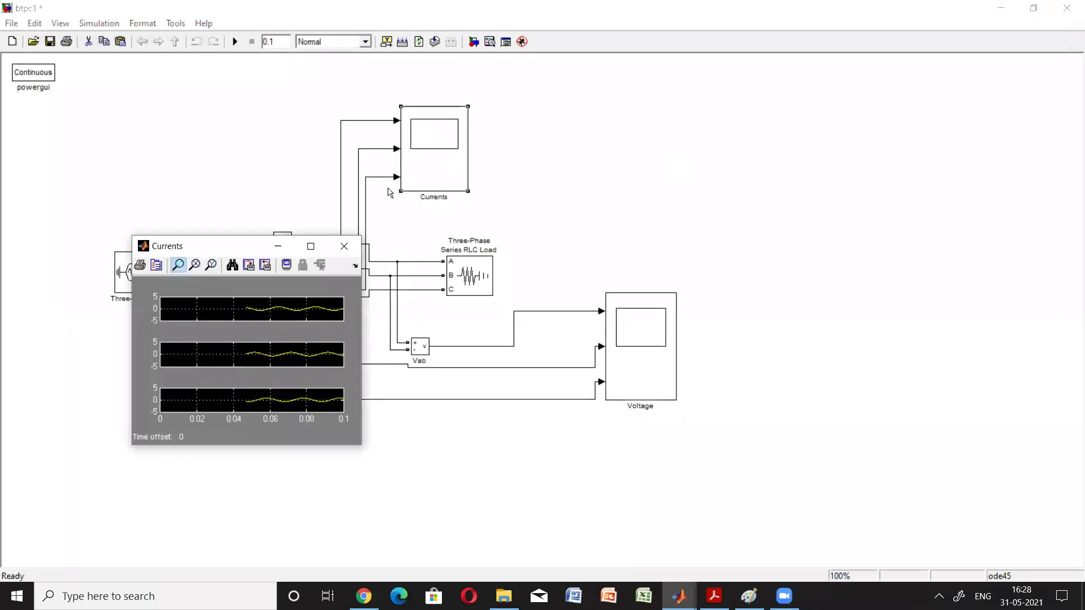
double_click(287, 249)
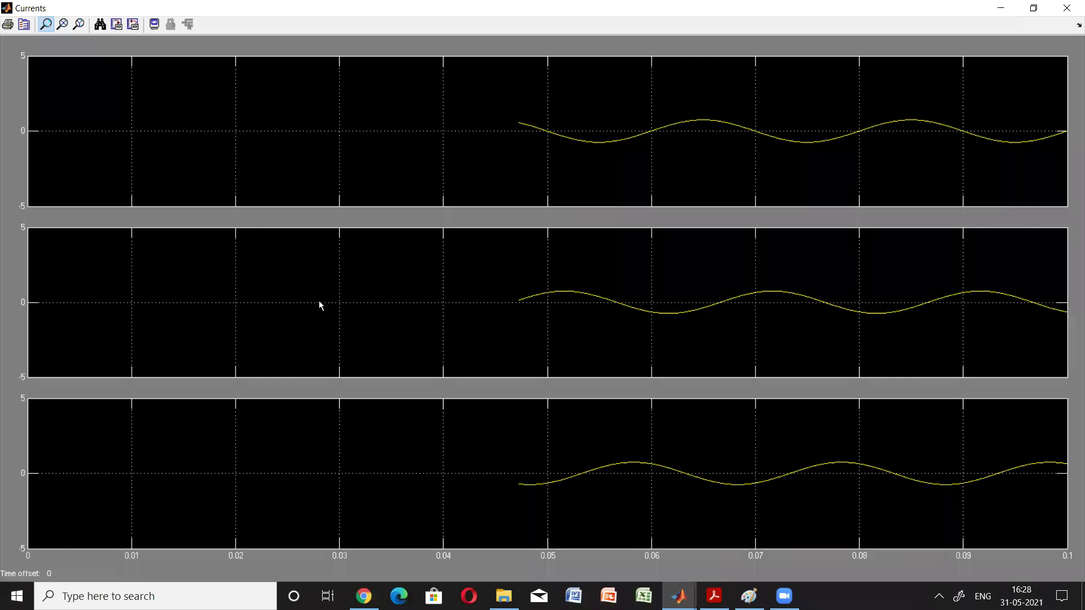
left_click(653, 261)
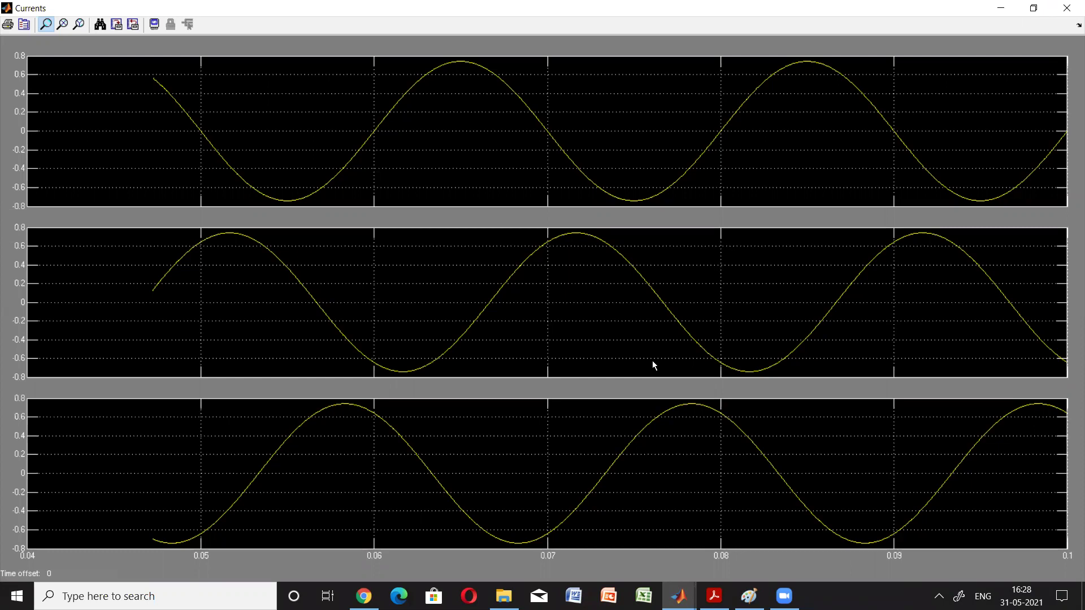
left_click(1068, 6)
Switch to Paint and draw a green vertical axis and a long horizontal axis crossing it below the load sketch with the Line tool
left_click(749, 597)
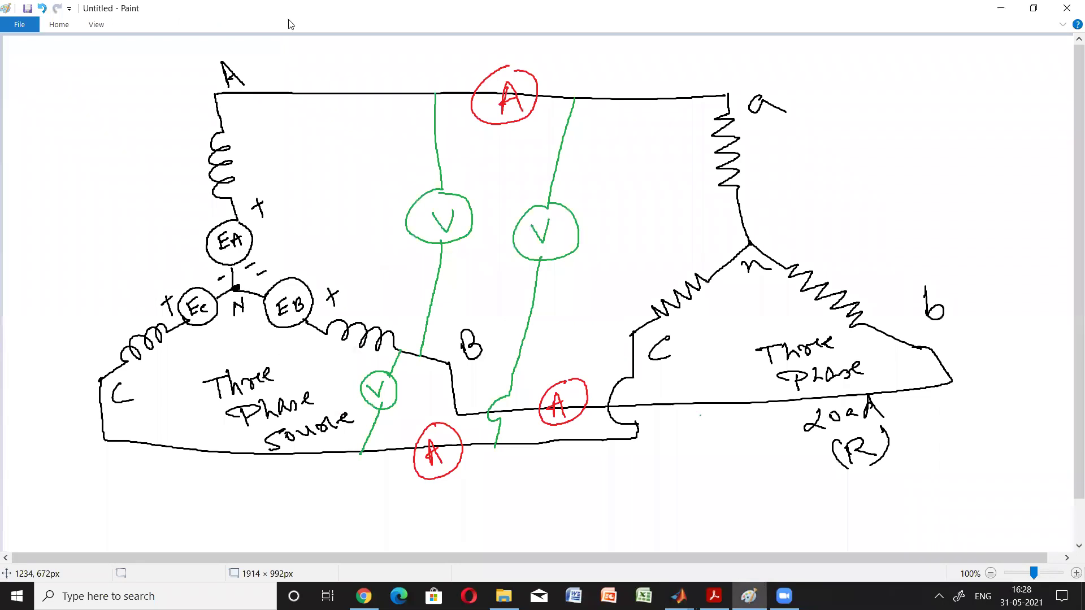
left_click(61, 28)
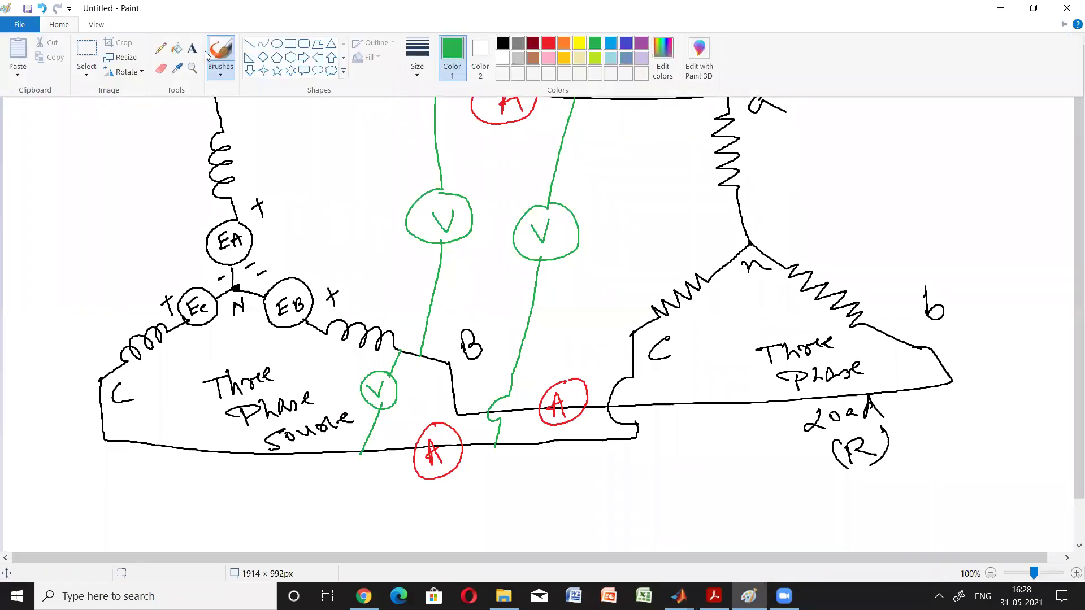
left_click(25, 129)
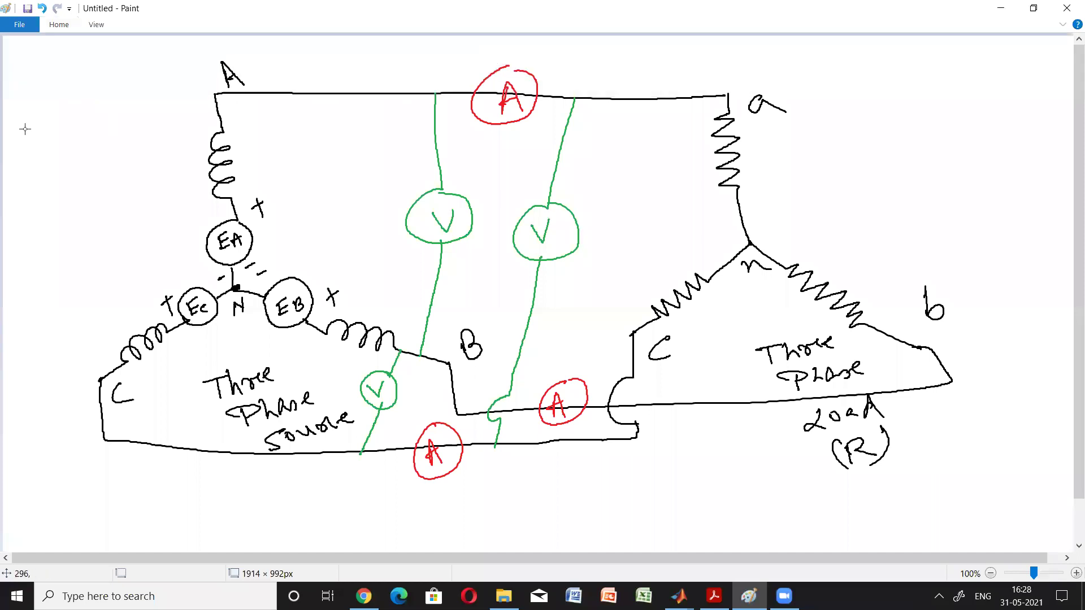
left_click_drag(609, 467, 613, 545)
mouse_move(589, 507)
left_mouse_down()
mouse_move(802, 485)
mouse_move(975, 494)
left_mouse_up()
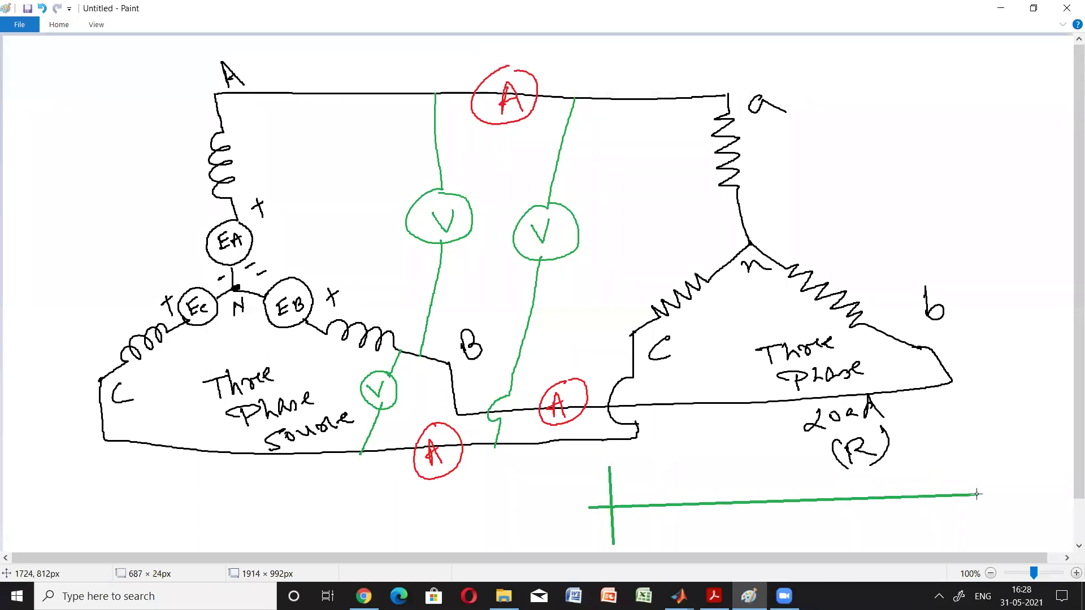
Recolour the horizontal axis line black and finish editing it
left_click(59, 24)
left_click(546, 45)
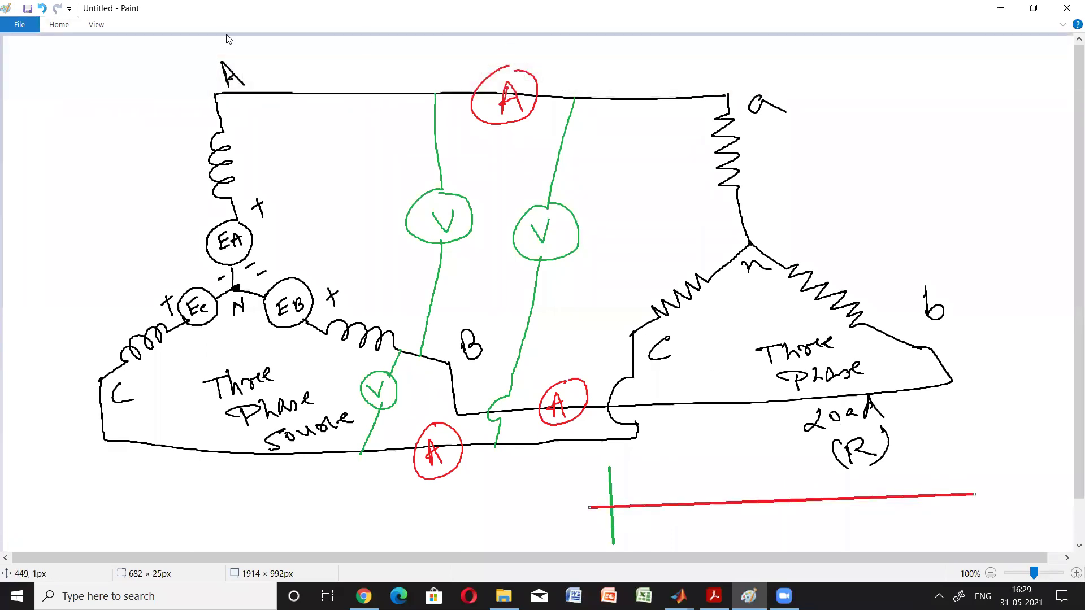
left_click(59, 25)
left_click(503, 43)
left_click(364, 139)
Try to sketch a red curve from near the axes' origin with the Line and Pencil tools, undoing each stroke
left_click(59, 24)
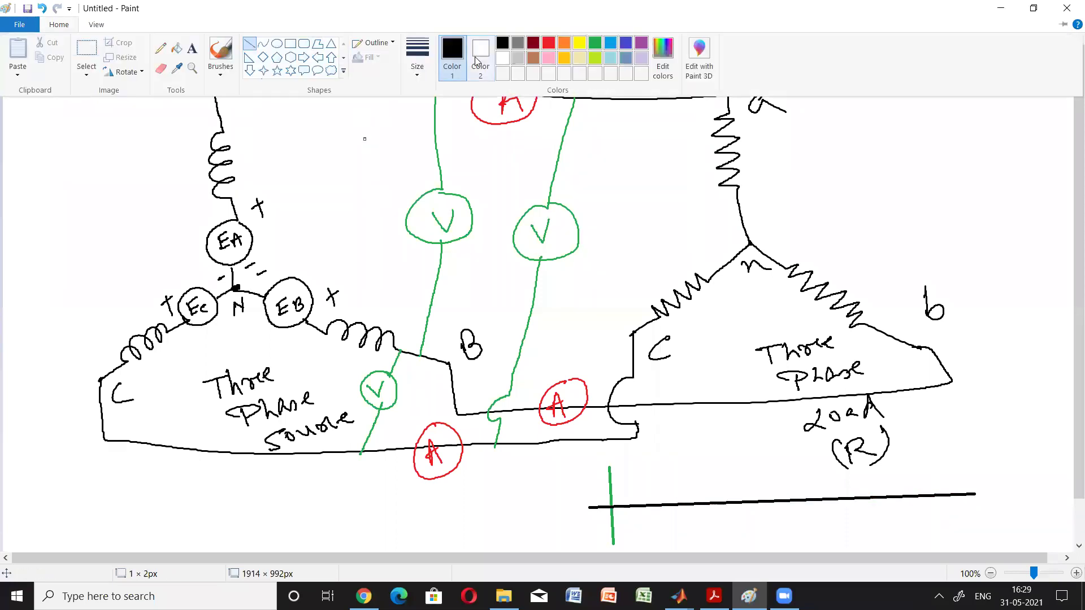
left_click(647, 439)
left_click_drag(612, 500, 656, 479)
key("ctrl+z")
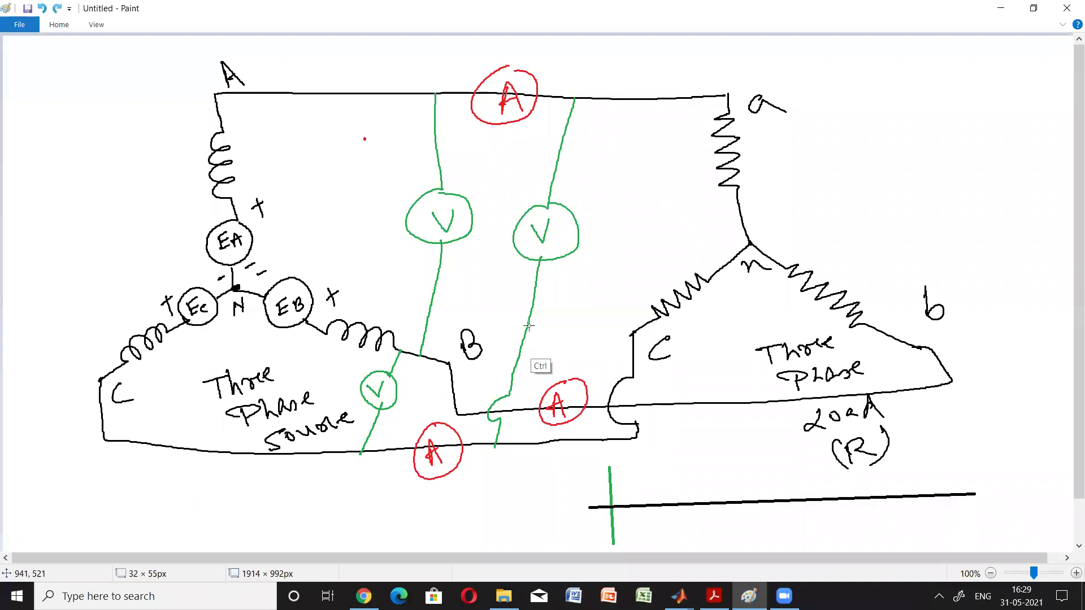
left_click(59, 24)
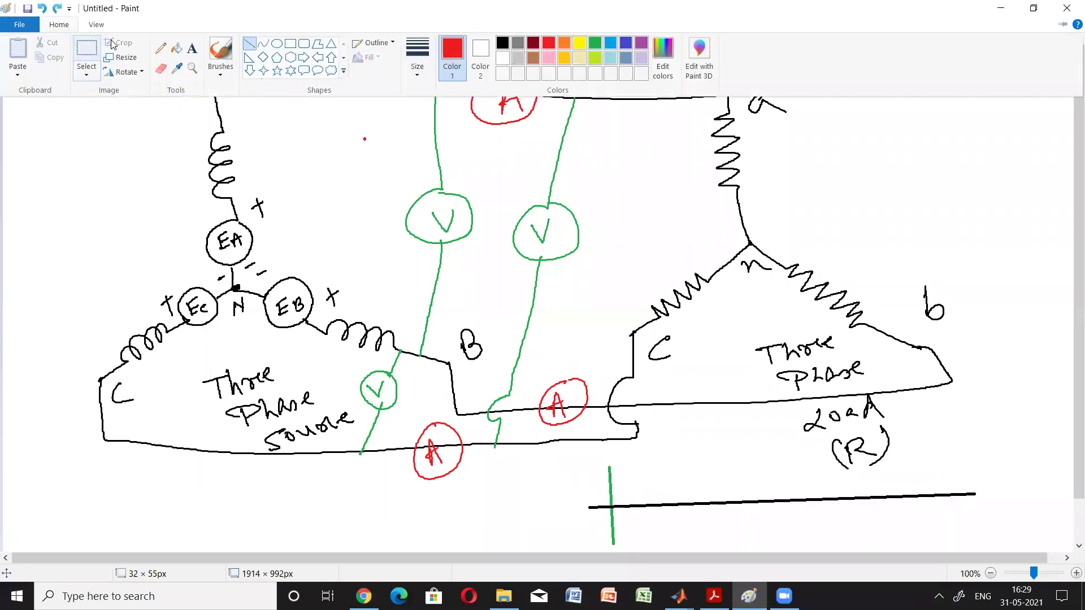
left_click(162, 49)
left_click_drag(620, 488, 655, 471)
key("ctrl+z")
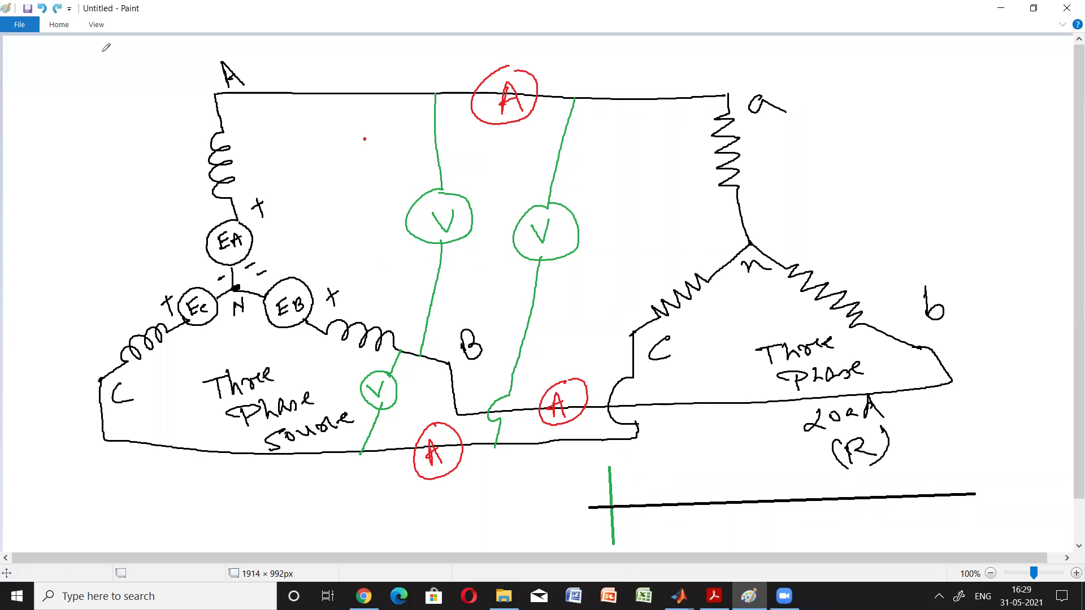
Set a thicker line size and draw a red sine wave along the horizontal axis from the axes' origin
left_click(59, 24)
left_click(418, 63)
left_click(440, 153)
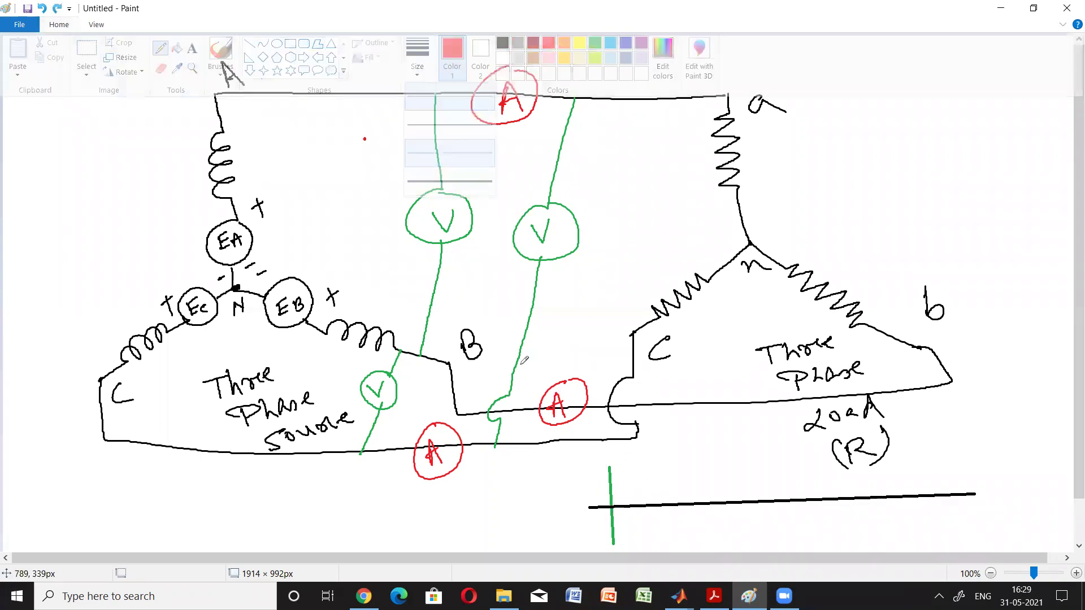
mouse_move(613, 506)
left_mouse_down()
mouse_move(630, 479)
mouse_move(746, 518)
mouse_move(827, 469)
mouse_move(868, 493)
left_mouse_up()
Draw a yellow and a blue sine wave, phase-shifted from the red one, along the same horizontal axis
left_click(66, 27)
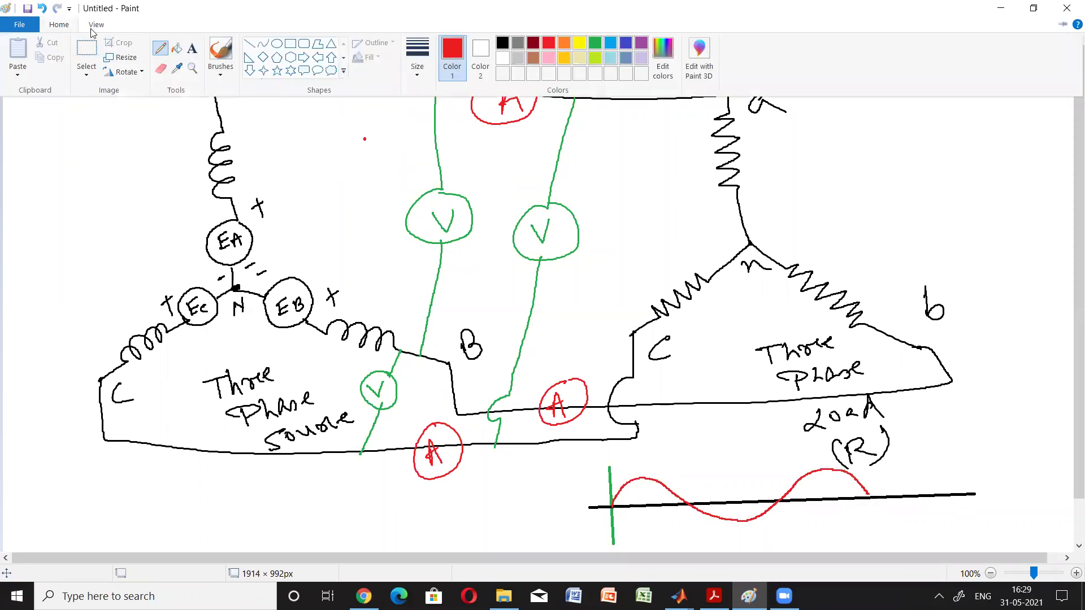
left_click(592, 66)
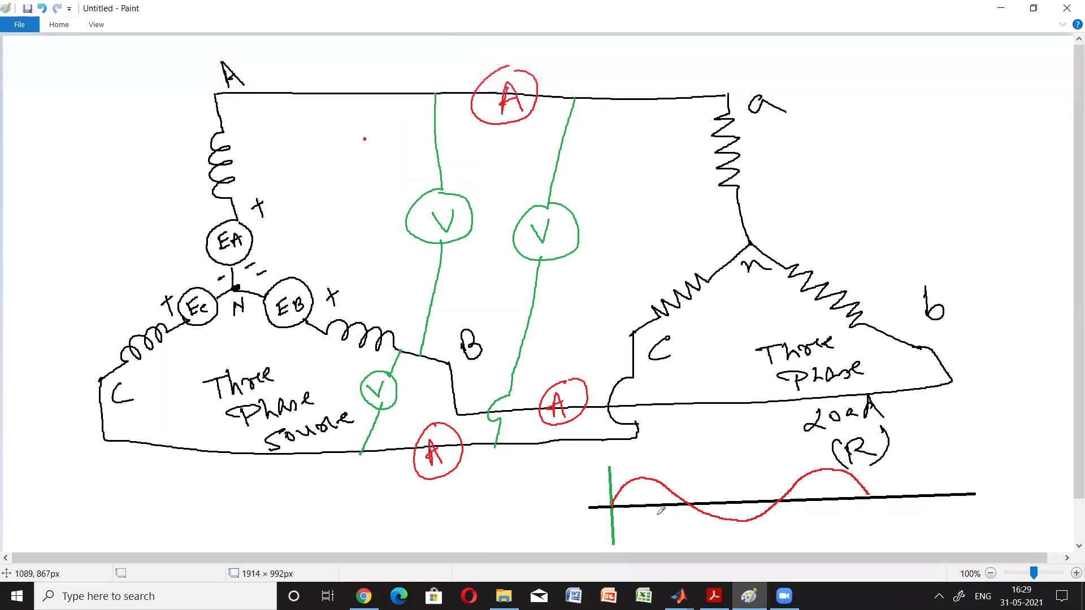
mouse_move(613, 528)
left_mouse_down()
mouse_move(709, 477)
mouse_move(801, 512)
mouse_move(843, 512)
left_mouse_up()
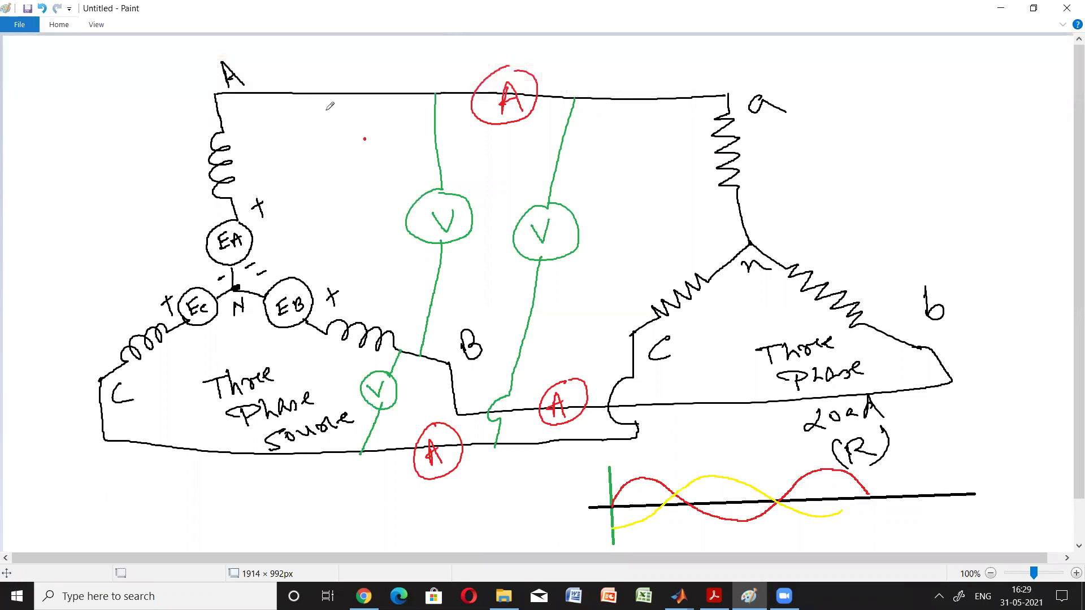
left_click(70, 27)
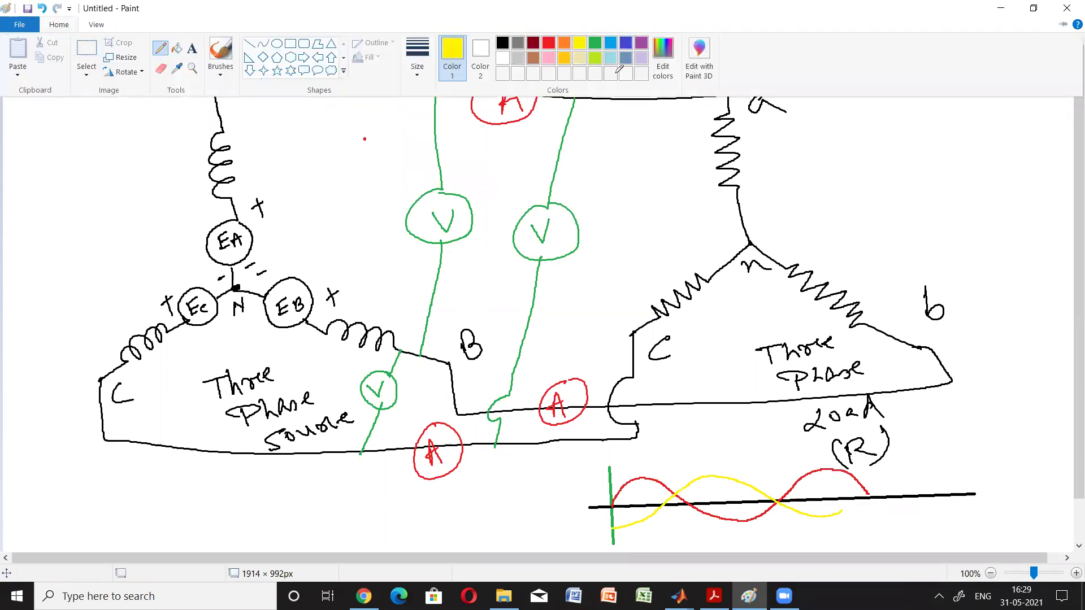
left_click(645, 488)
mouse_move(612, 481)
left_mouse_down()
mouse_move(694, 523)
mouse_move(764, 467)
mouse_move(873, 497)
left_mouse_up()
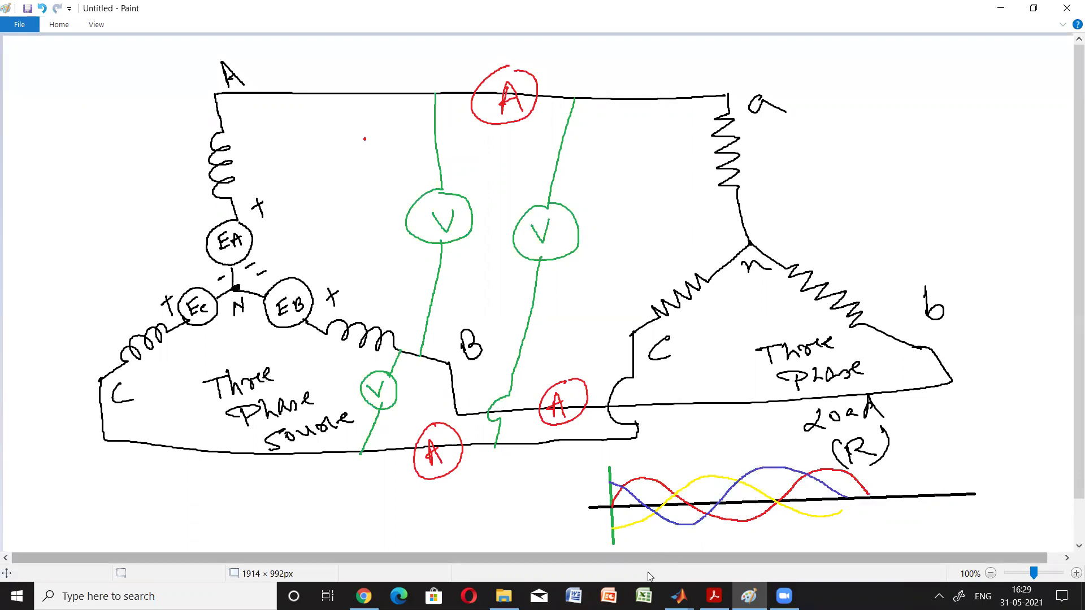
Switch to the Currents scope, examine the three phase-current waveforms and close the scope
left_click(678, 596)
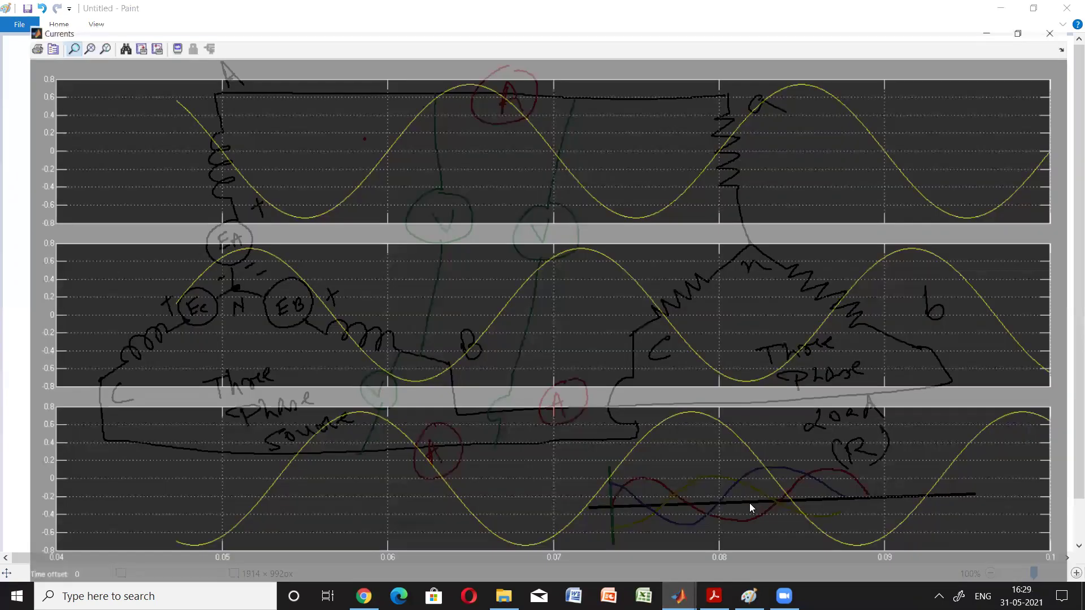
left_click(751, 506)
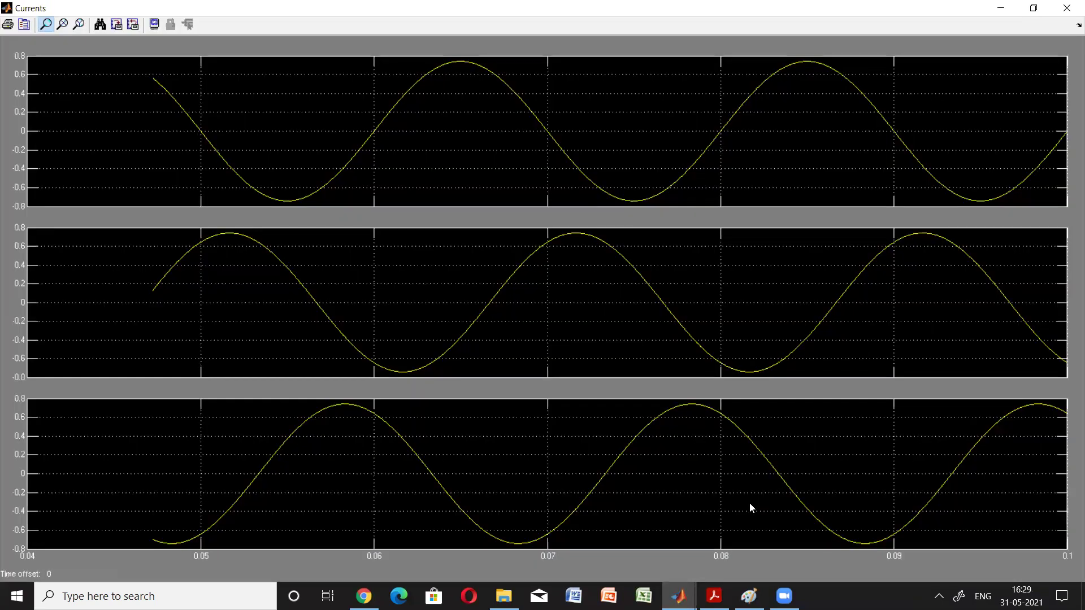
left_click(1067, 8)
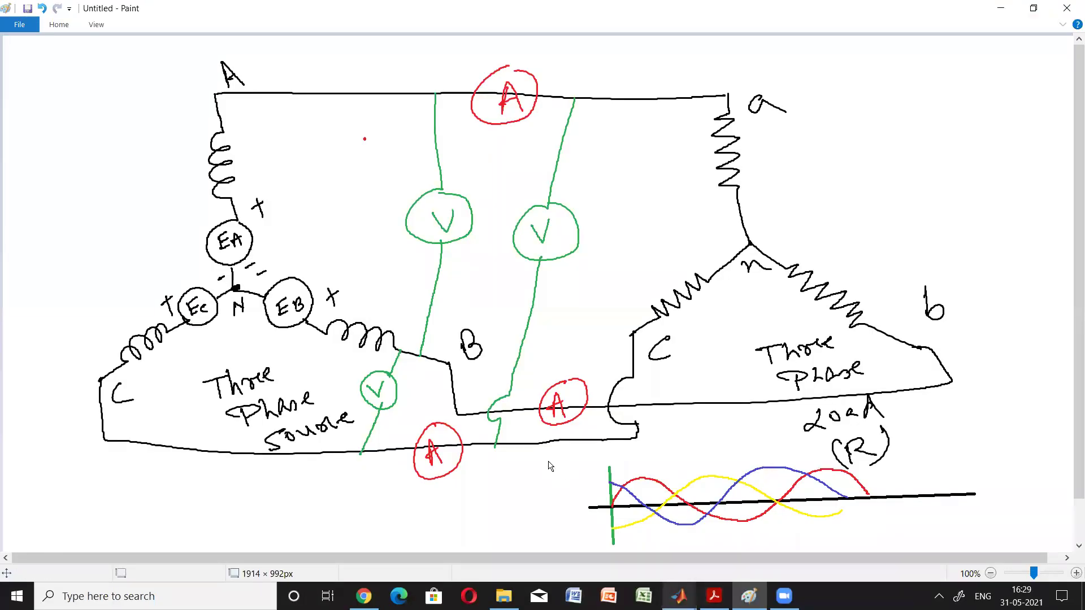
Switch to the btpc1 Simulink model and delete the lines into the Voltage scope and the input wires of Vab and Vbc
left_click(679, 596)
left_click(715, 527)
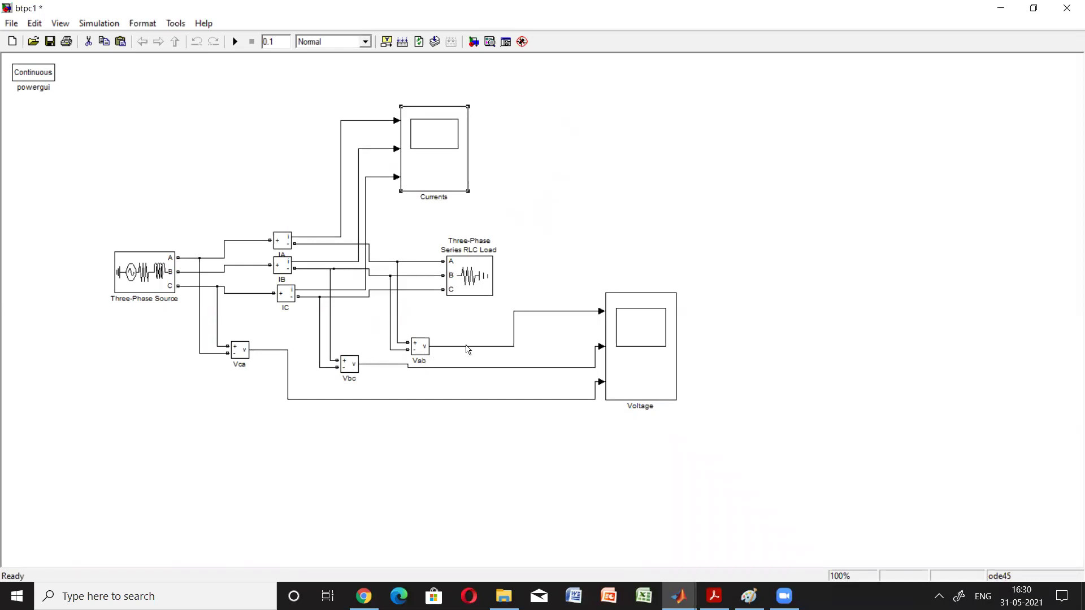
key("Delete")
left_click(460, 368)
left_click(455, 400, "shift")
key("Delete")
left_click(398, 335)
key("Delete")
left_click(391, 336)
key("Delete")
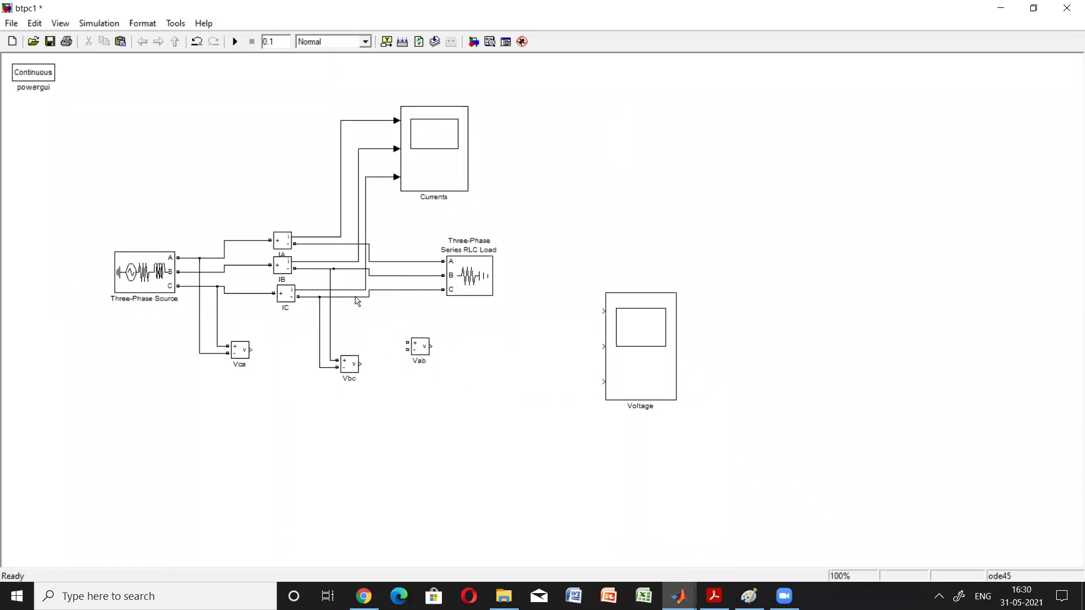
left_click(320, 319)
key("Delete")
left_click(331, 322)
key("Delete")
Delete the lines running from the IA, IB and IC blocks to the load and to the Currents scope
left_click(344, 296)
key("Delete")
left_click(344, 290)
key("Delete")
left_click(345, 269)
key("Delete")
left_click(346, 262)
key("Delete")
left_click(346, 244)
key("Delete")
left_click(338, 237)
key("Delete")
Delete the wires from the Three-Phase Source to the IA, IB and IC blocks and to Vca
left_click(262, 239)
key("Delete")
left_click(258, 265)
key("Delete")
left_click(245, 293)
key("Delete")
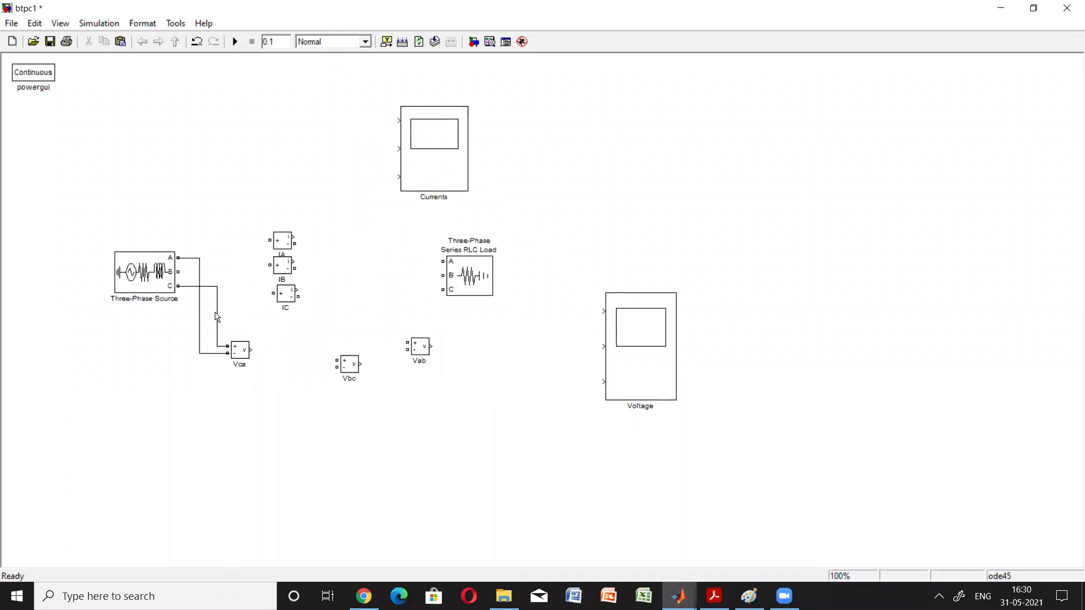
left_click(216, 316)
key("Delete")
left_click(200, 321)
key("Delete")
Delete the Vab, Vbc, Vca, IC, IB and IA measurement blocks and the Voltage scope
left_click(425, 351)
key("Delete")
left_click(351, 364)
key("Delete")
left_click(238, 352)
key("Delete")
left_click(288, 296)
key("Delete")
left_click(288, 264)
key("Delete")
left_click(284, 242)
key("Delete")
left_click(655, 360)
key("Delete")
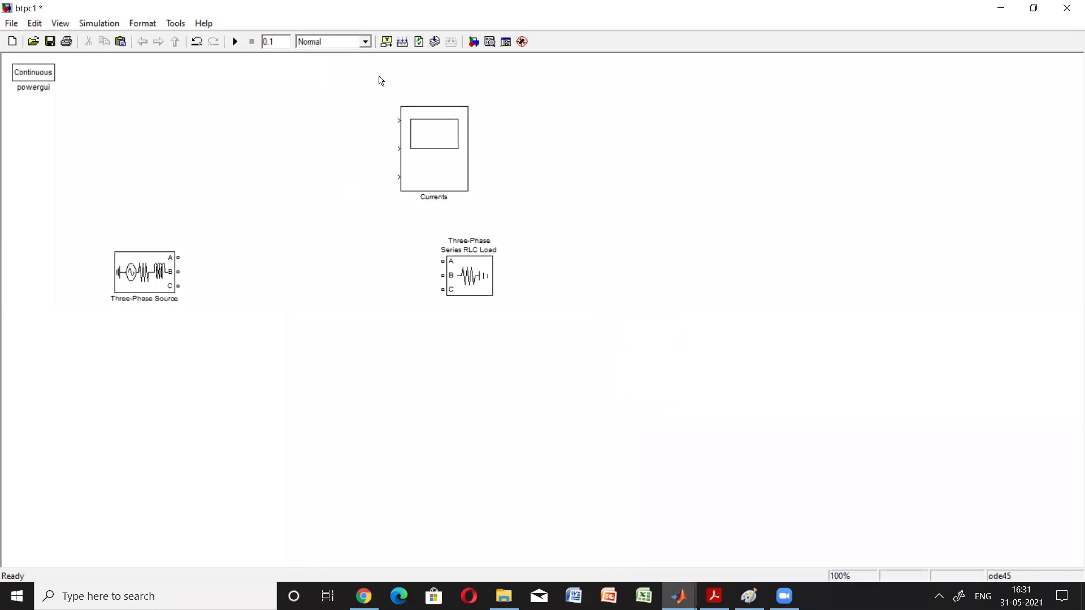
Add a Three-Phase V-I Measurement block between source and load from the SimPowerSystems Measurements library, keeping its voltage measurement at phase-to-ground
left_click(474, 42)
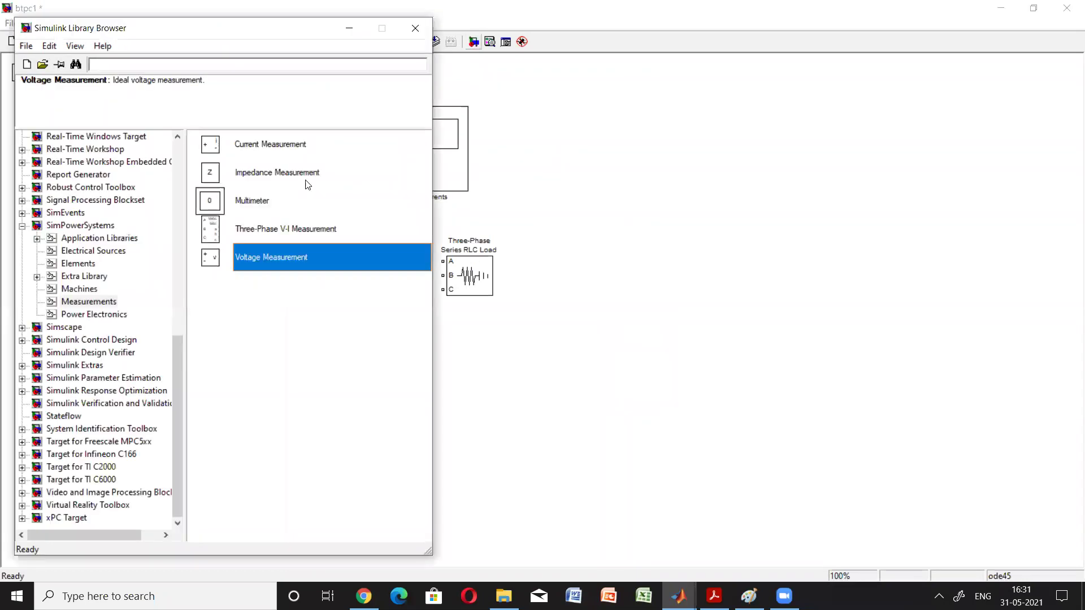
left_click(103, 307)
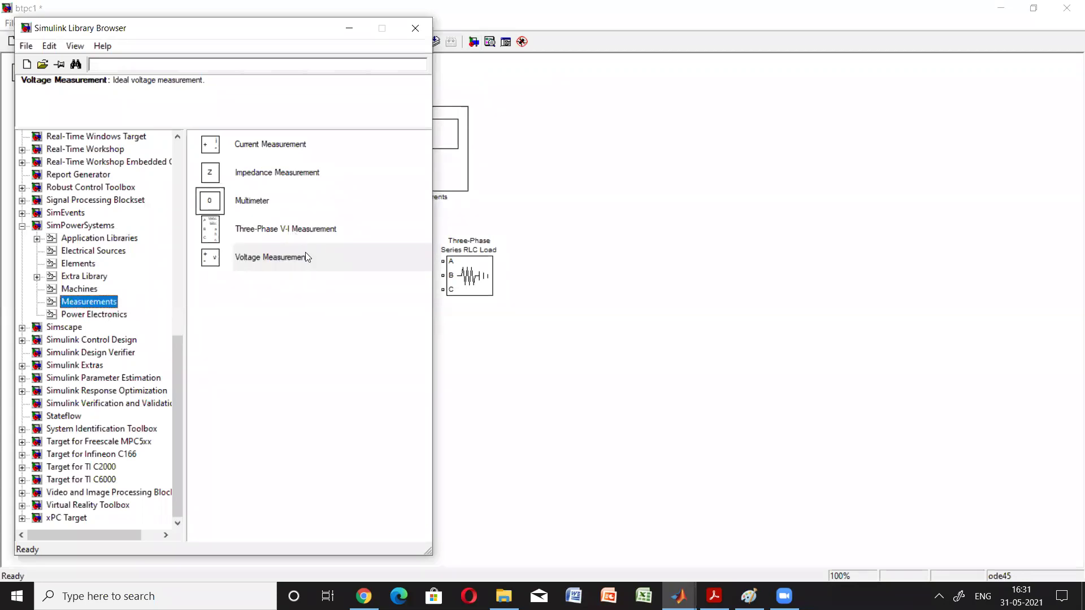
left_click(265, 231)
left_click_drag(492, 439, 292, 273)
double_click(292, 286)
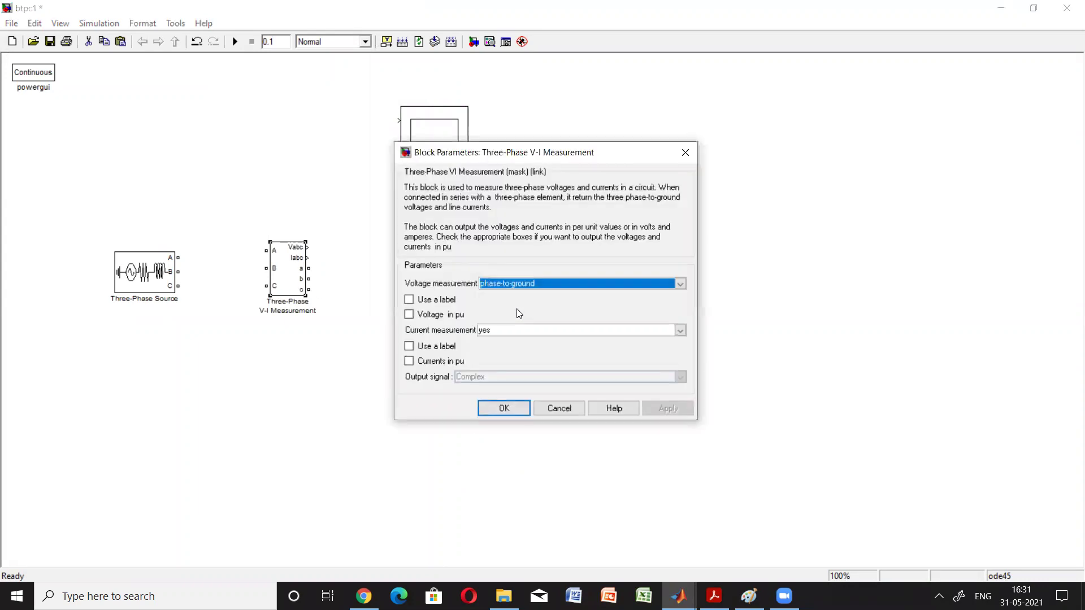
left_click(508, 412)
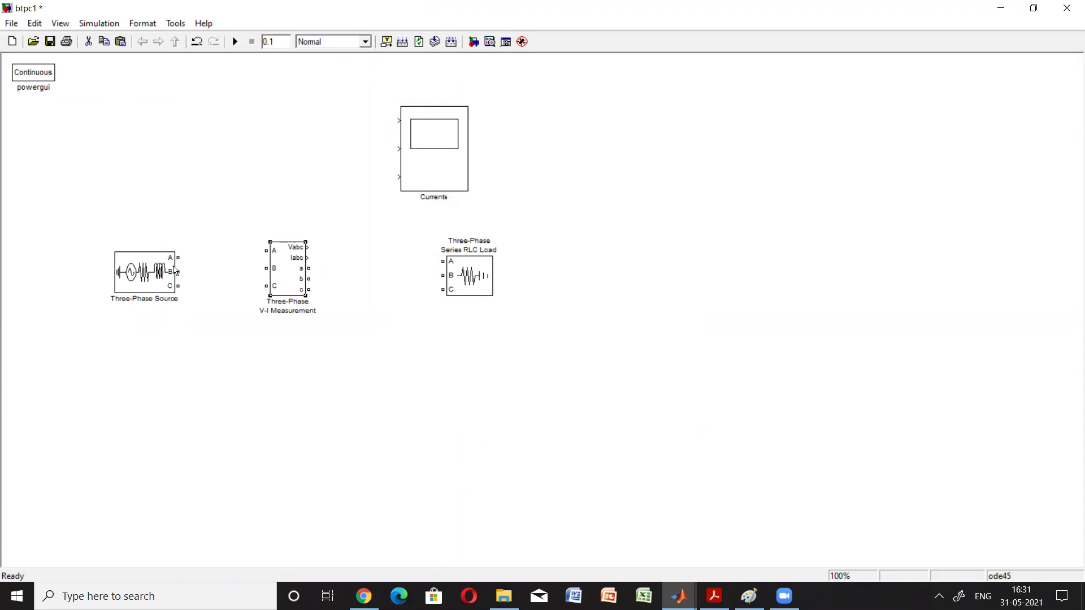
Connect the source's A, B, C terminals to the V-I Measurement block and its a, b, c outputs to the load
left_click(271, 331)
mouse_move(178, 255)
left_mouse_down()
mouse_move(266, 250)
mouse_move(179, 272)
left_mouse_up()
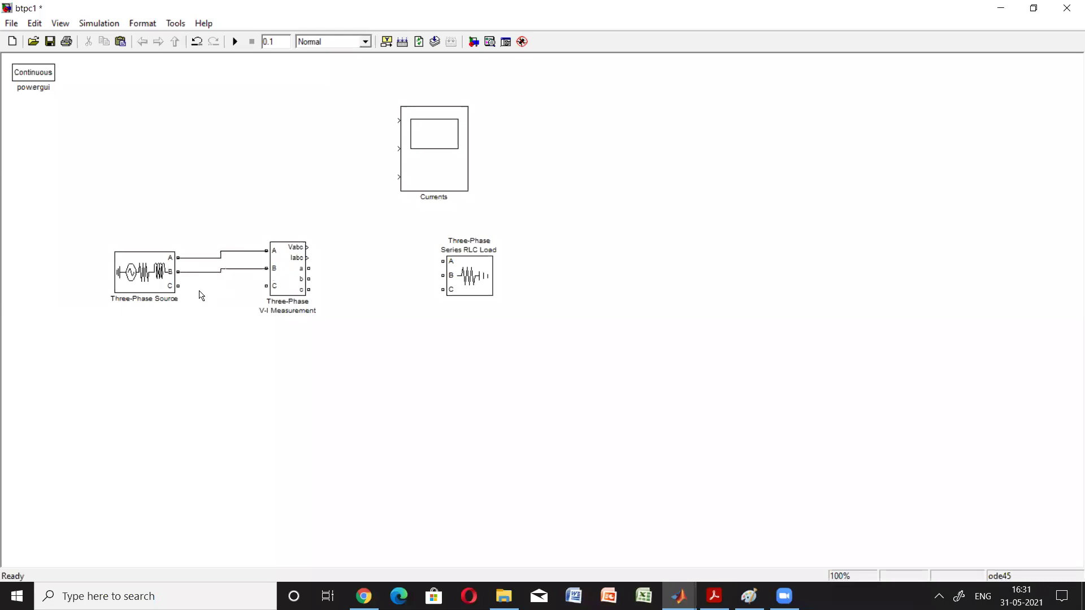
left_click_drag(259, 290, 447, 261)
left_click_drag(309, 277, 443, 276)
left_click_drag(309, 290, 439, 289)
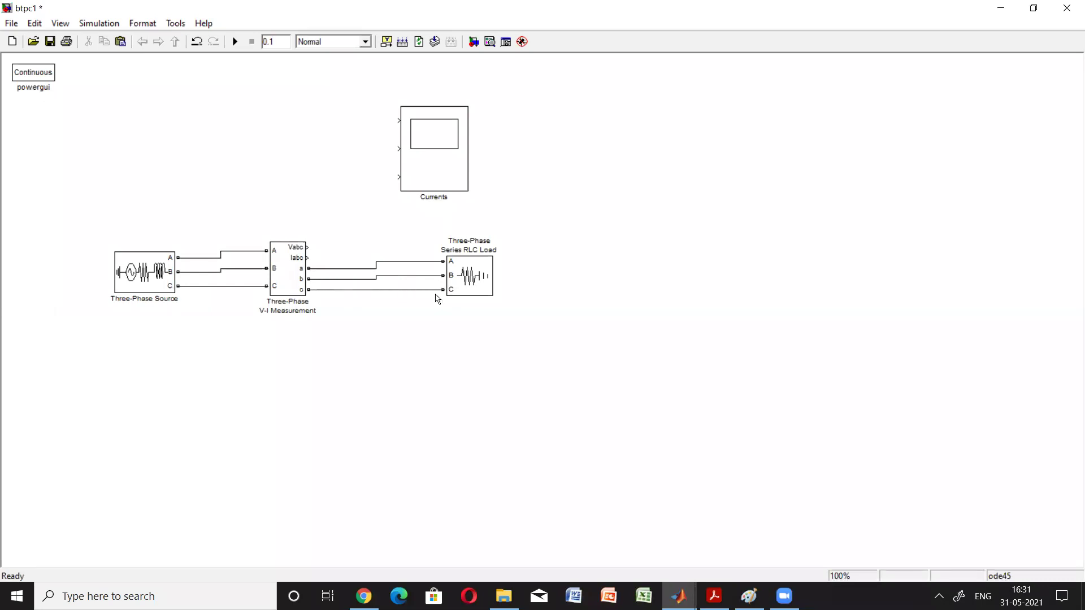
Open the Currents scope, change its number of axes to two in the parameters and close it
left_click(445, 164)
key("ctrl+t")
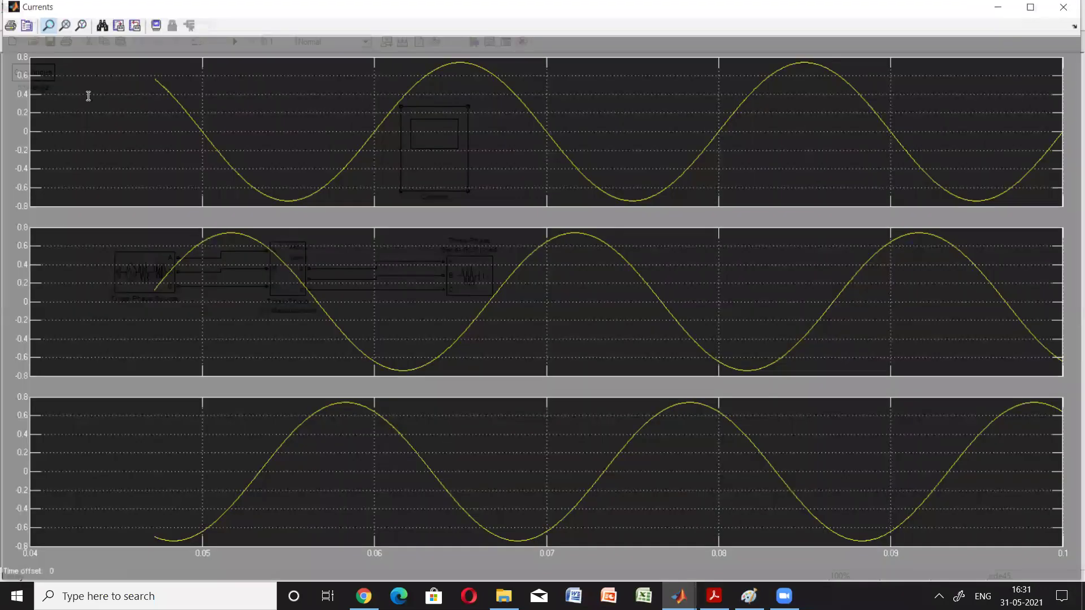
left_click(27, 26)
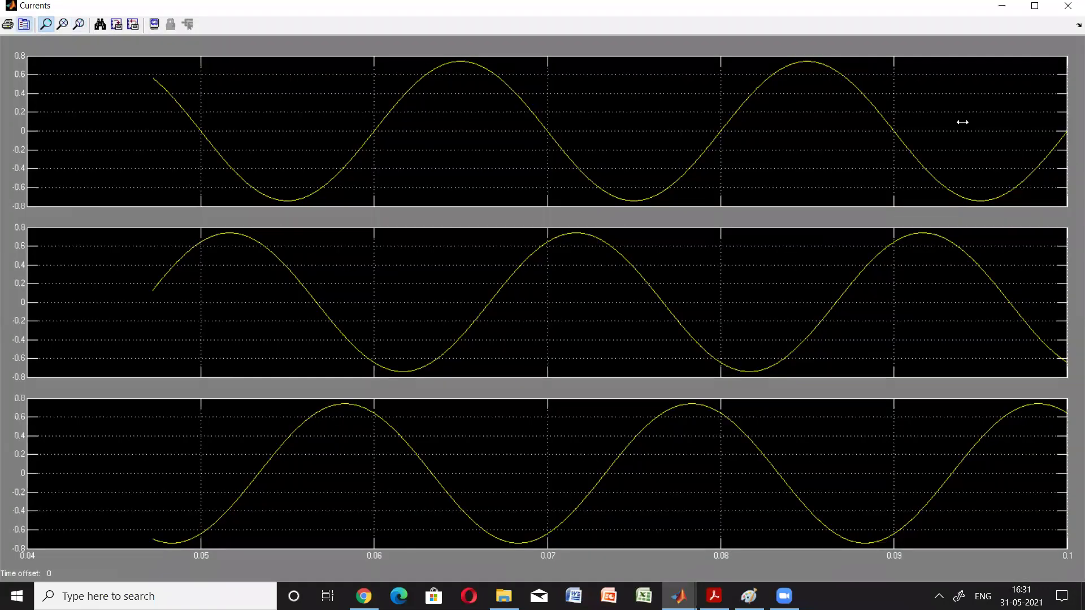
key("Return")
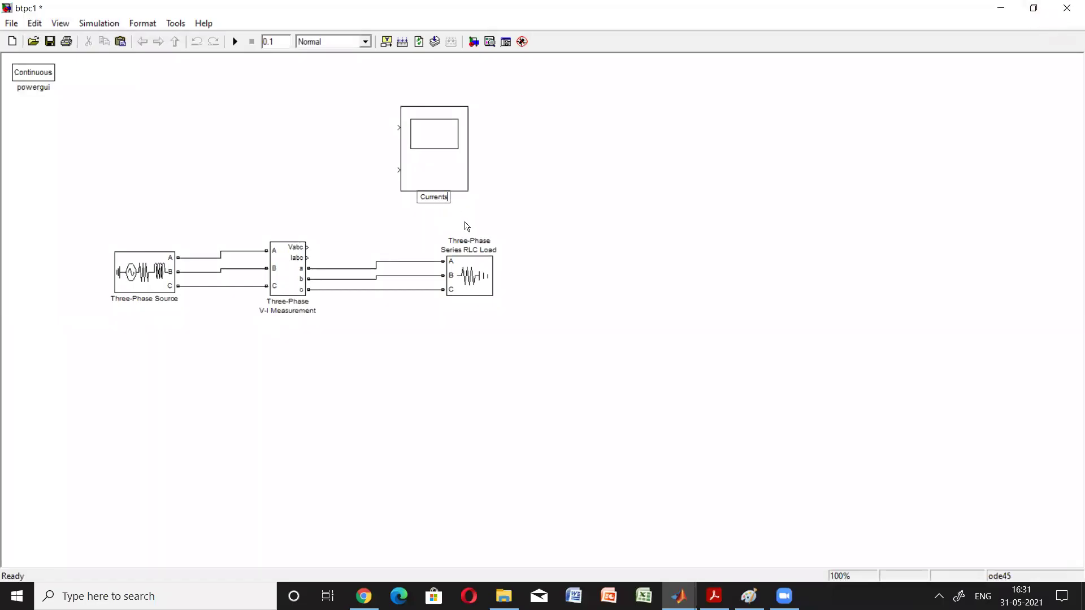
Rename the Currents scope to SCOPE and connect the Vabc and Iabc outputs to its two inputs
key("BackSpace")
key("BackSpace")
key("BackSpace")
key("BackSpace")
key("BackSpace")
key("BackSpace")
key("BackSpace")
key("BackSpace")
type("SCOPE")
left_click(548, 229)
left_click_drag(306, 247, 395, 128)
left_click_drag(399, 171, 416, 219)
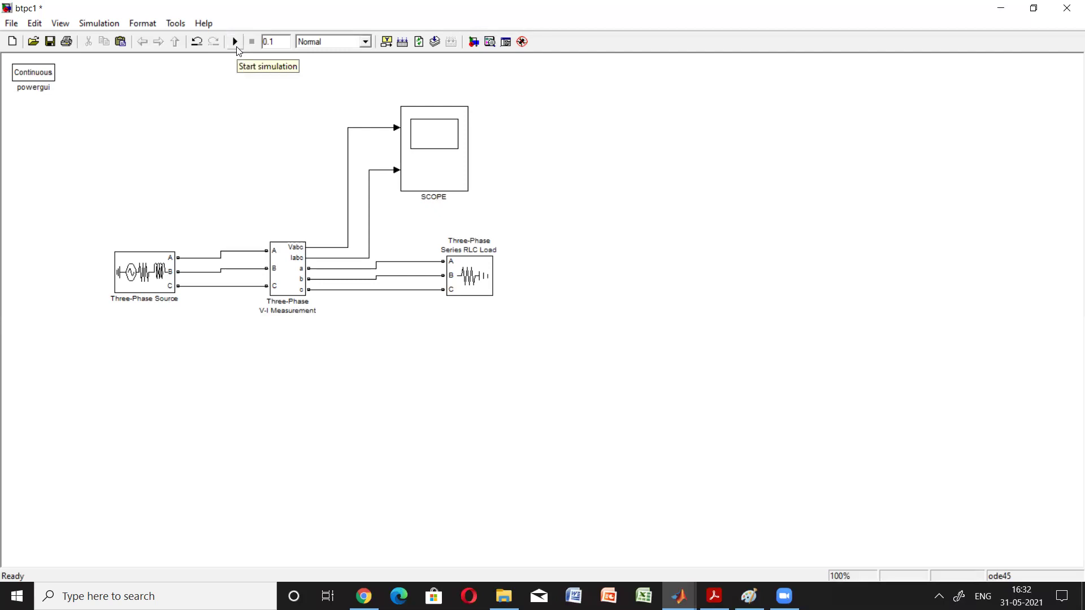
Run the simulation, examine the three-phase voltage and current waveforms in SCOPE and close it
left_click(426, 164)
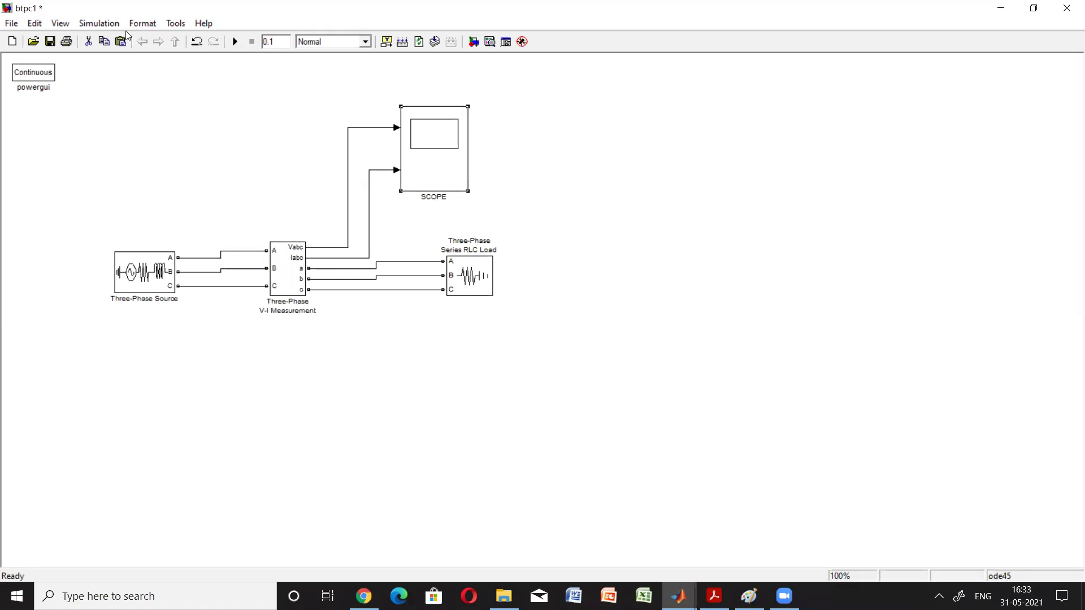
key("ctrl+t")
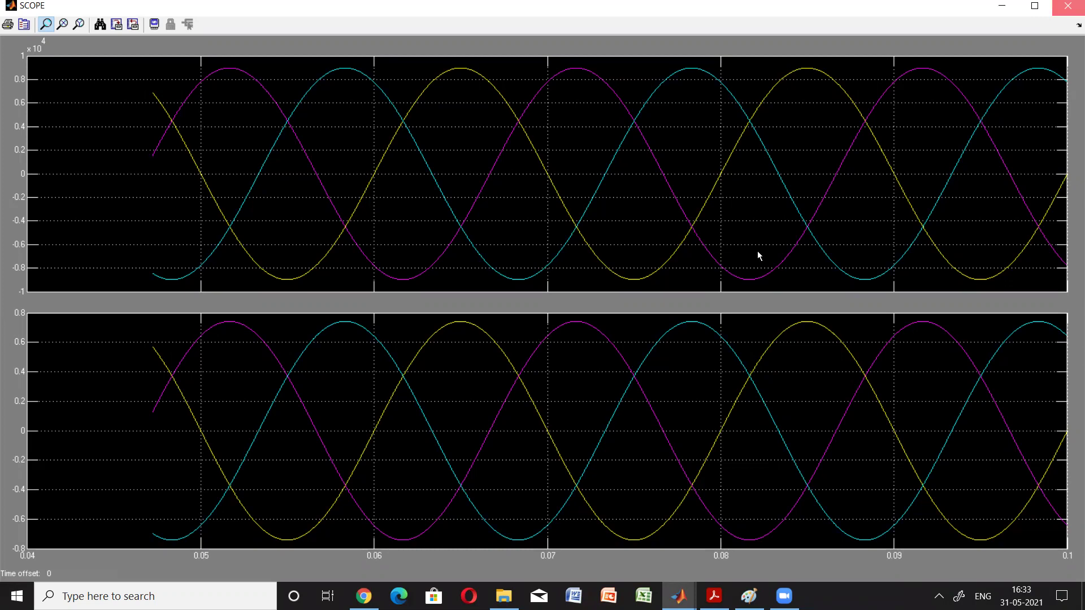
key("alt+F4")
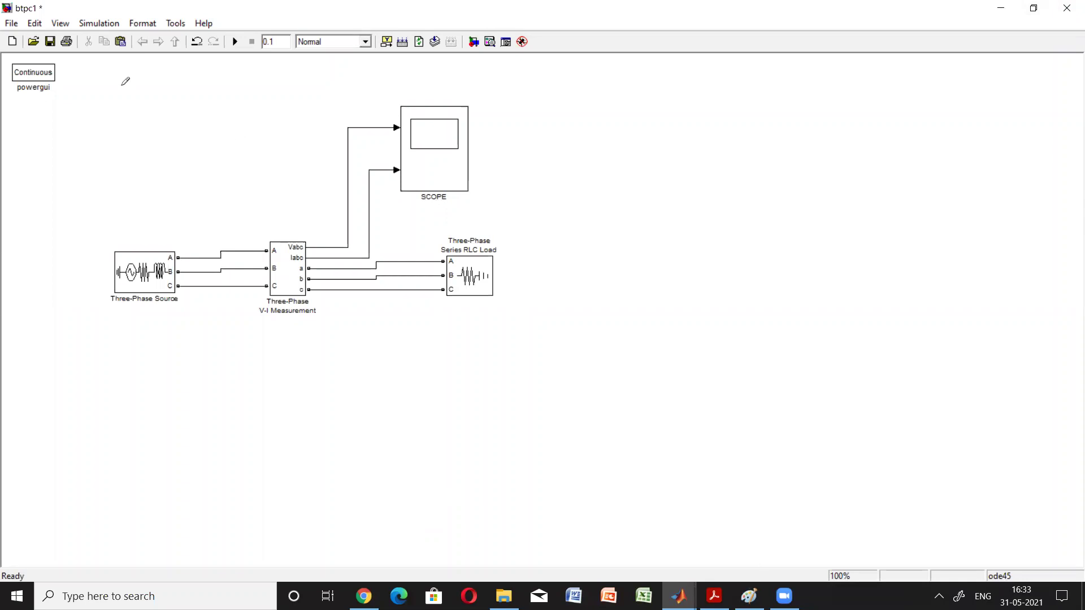
Switch to Paint and save the circuit sketch as a JPEG picture named psl1 in the Extra Activities folder
key("alt+Tab")
left_click(19, 24)
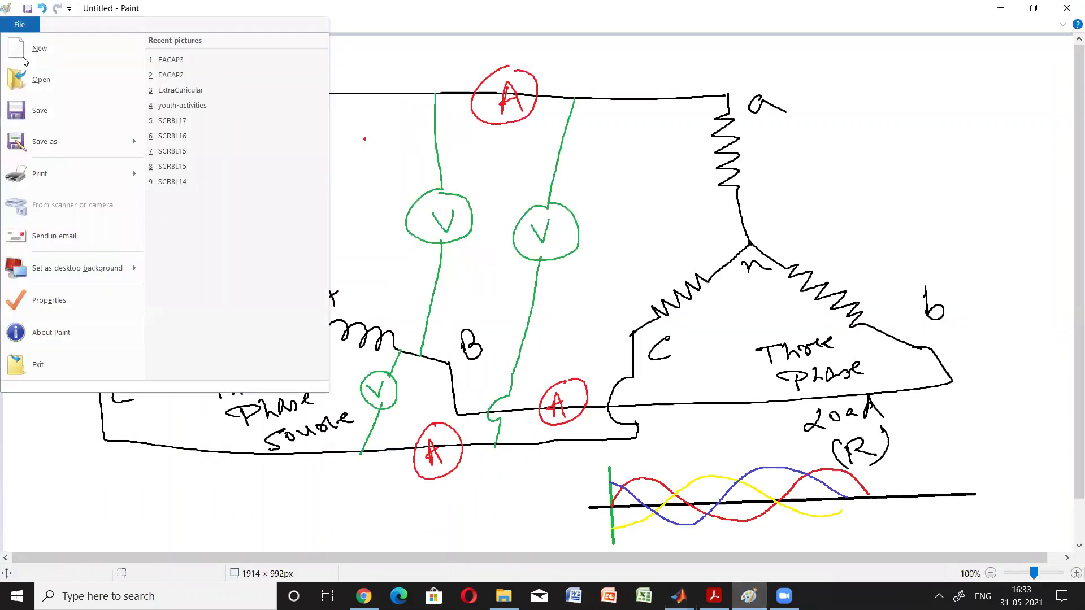
key("Down")
key("Down")
key("Down")
key("Right")
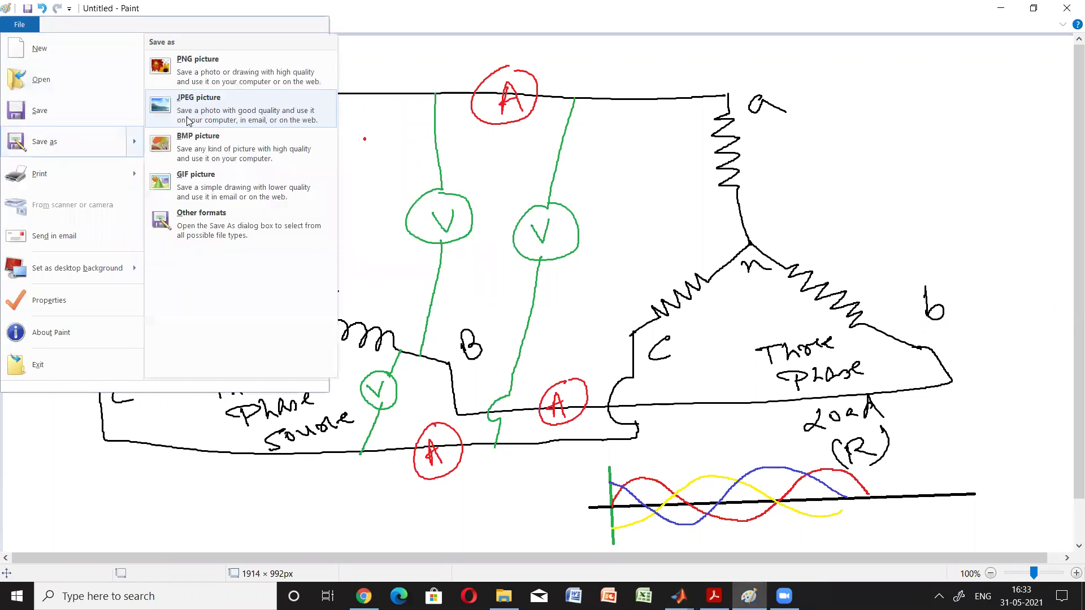
left_click(189, 121)
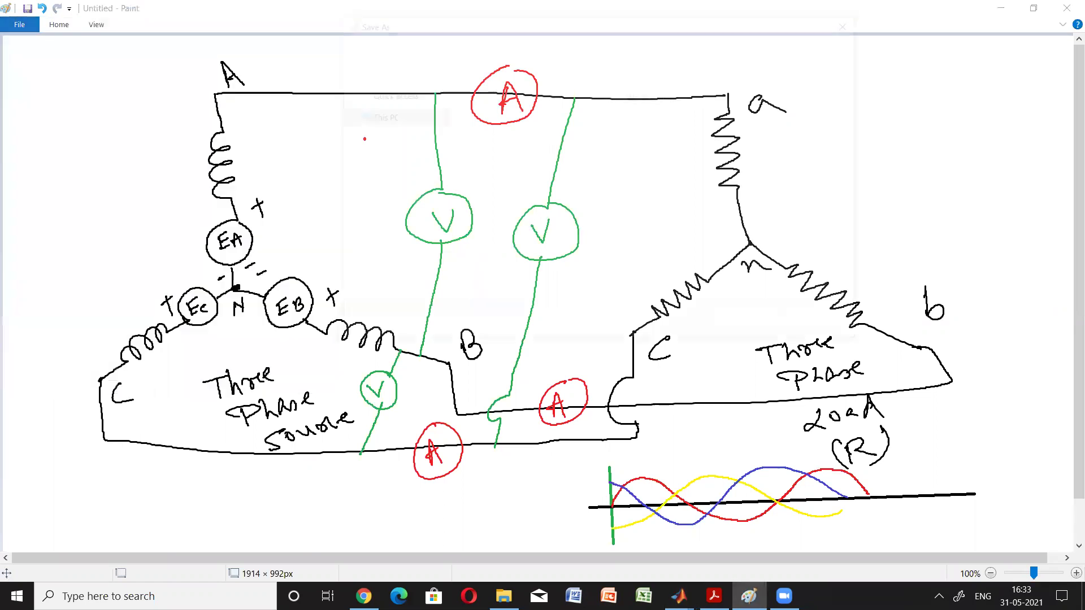
type("psl1")
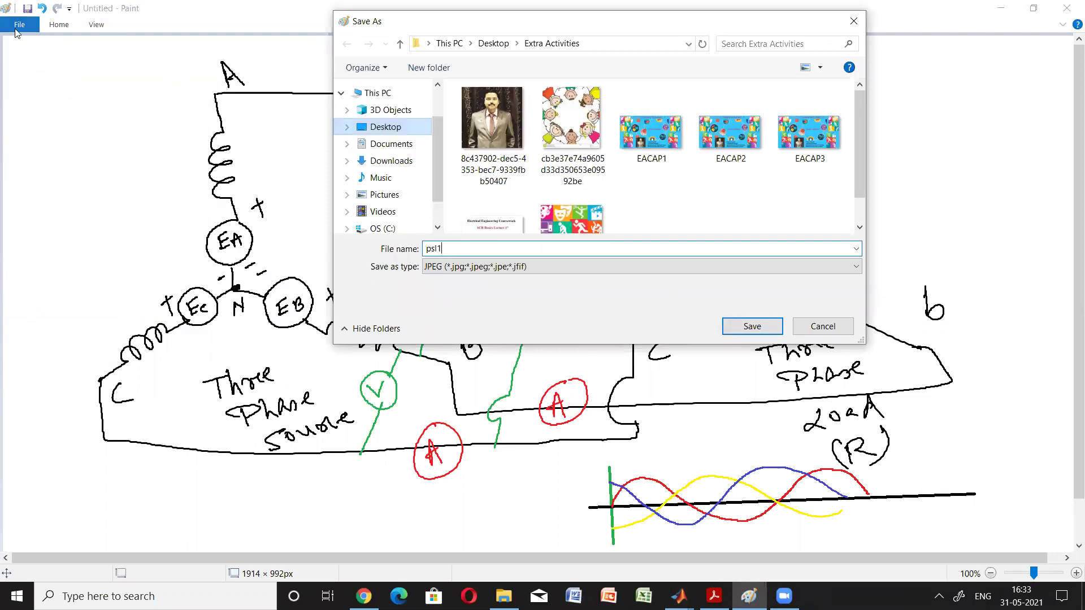
key("Return")
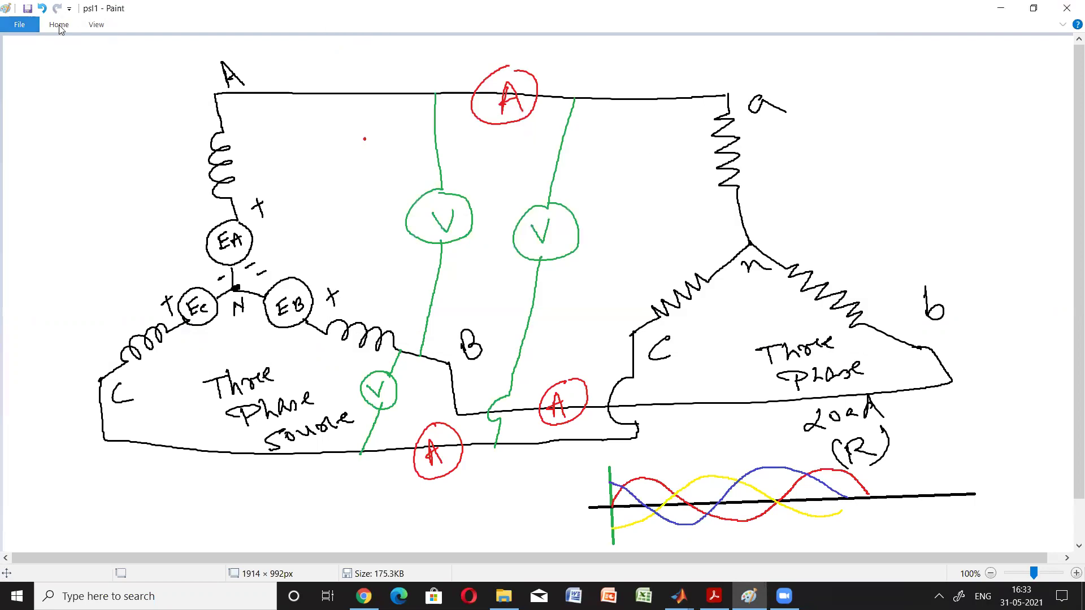
Start a new blank picture and add the text "Routing operation in matlab" near the upper edge of the canvas
key("ctrl+n")
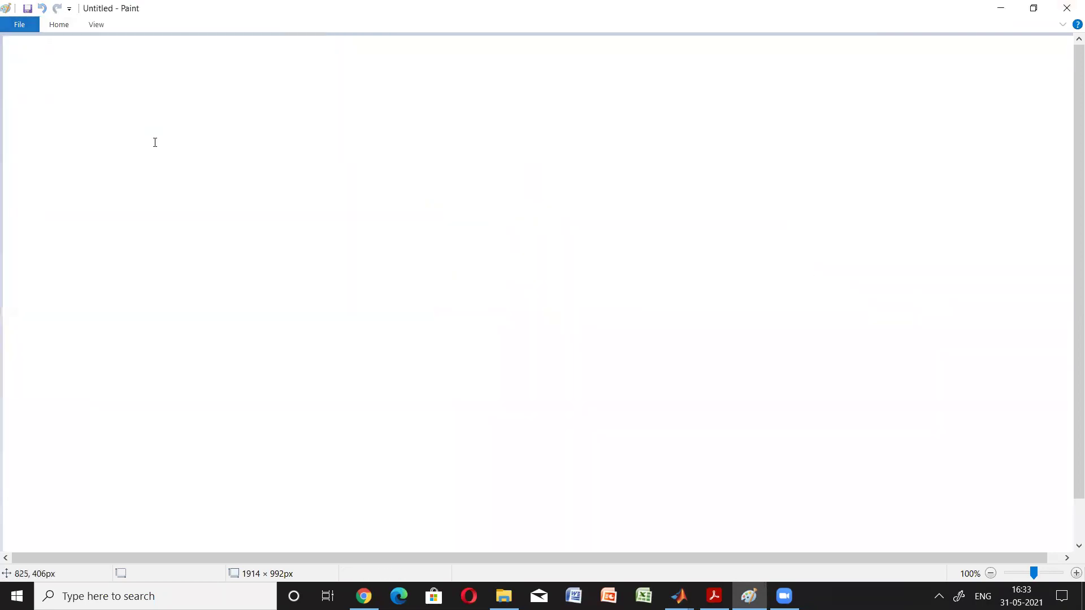
left_click(59, 24)
left_click(193, 48)
left_click(150, 113)
type("Routing operat")
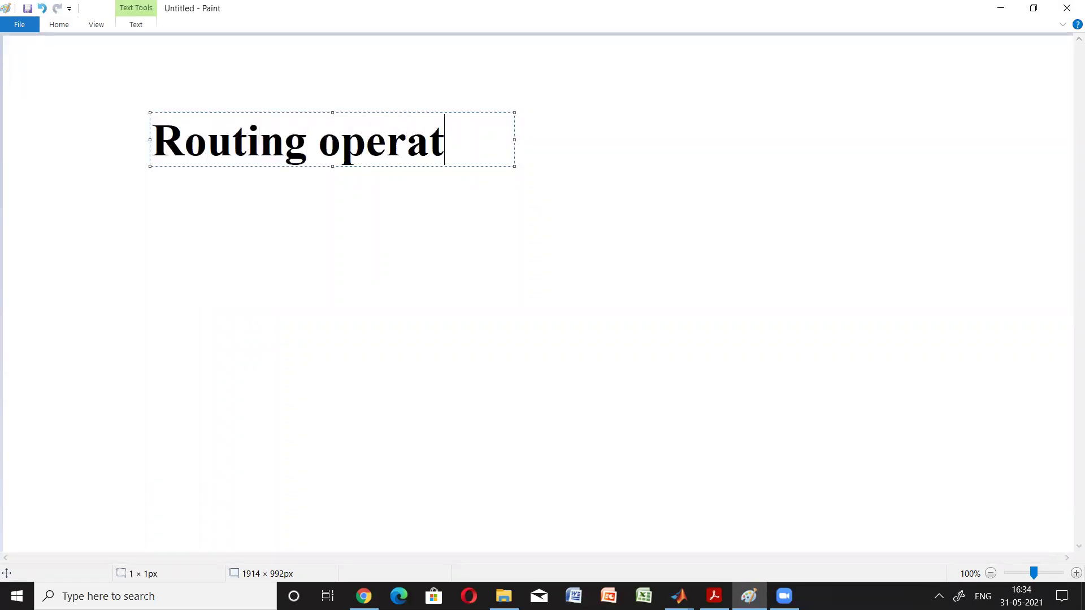
type("ion in mat")
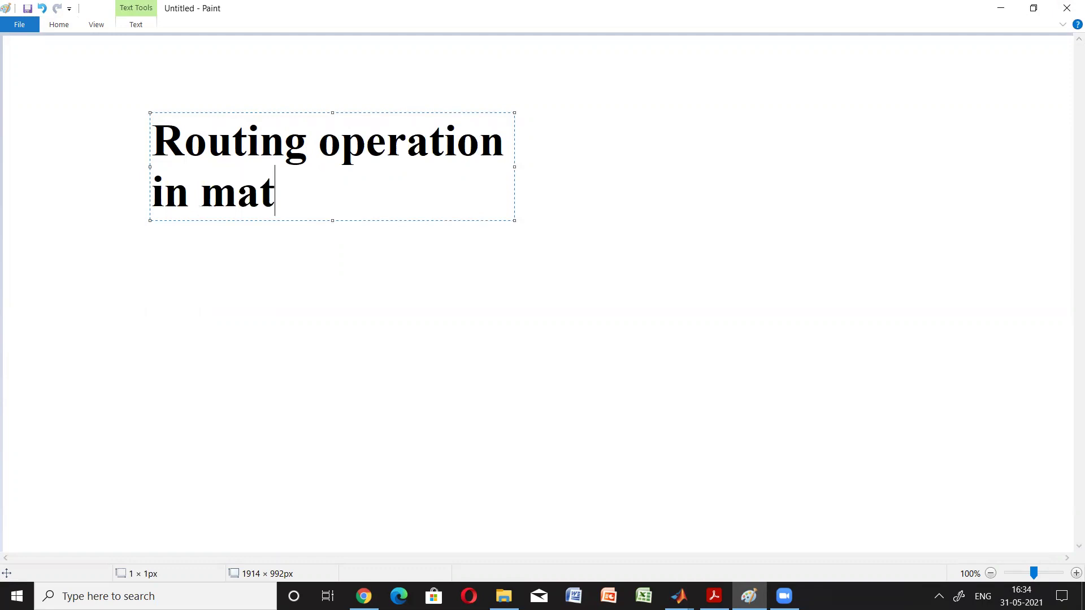
type("lab")
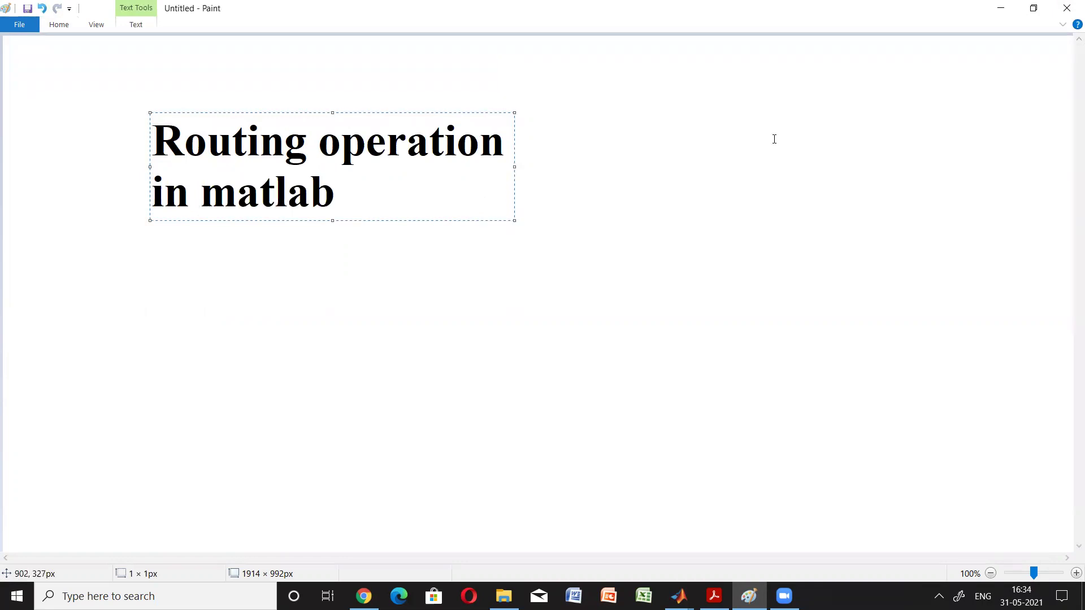
Fit the title "Routing operation in matlab" on one line higher on the canvas and add the red text "Rout" below it
left_click_drag(769, 118, 767, 113)
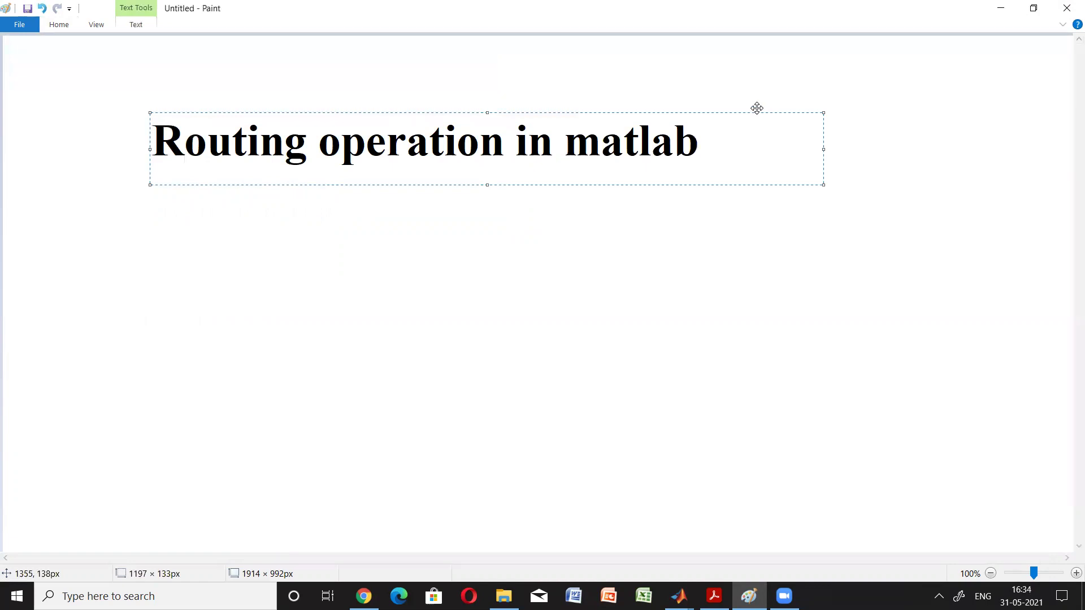
left_click(587, 305)
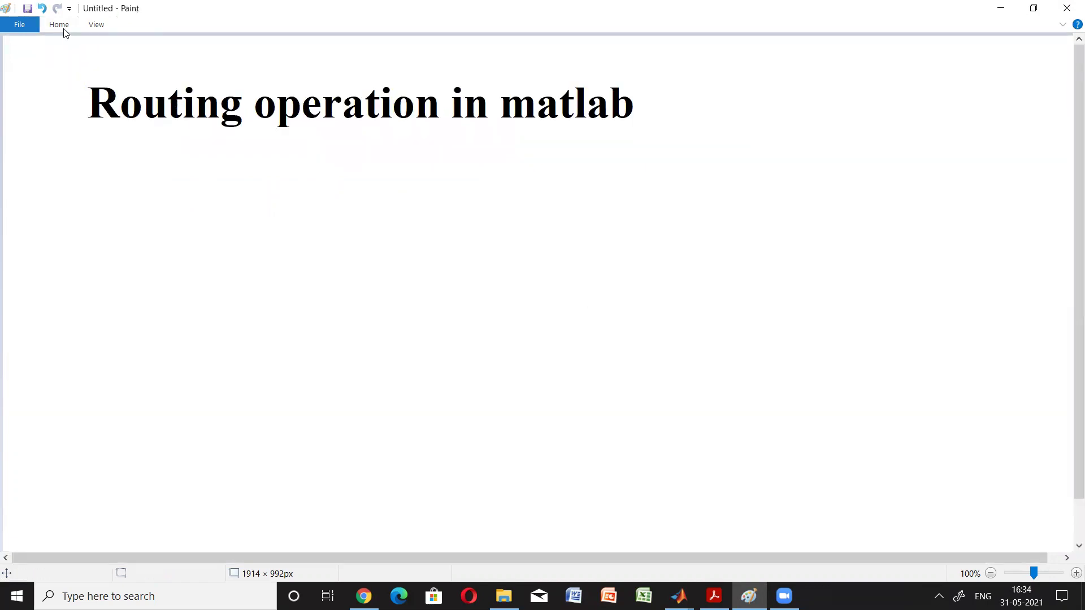
left_click(63, 26)
left_click(99, 237)
left_click(99, 237)
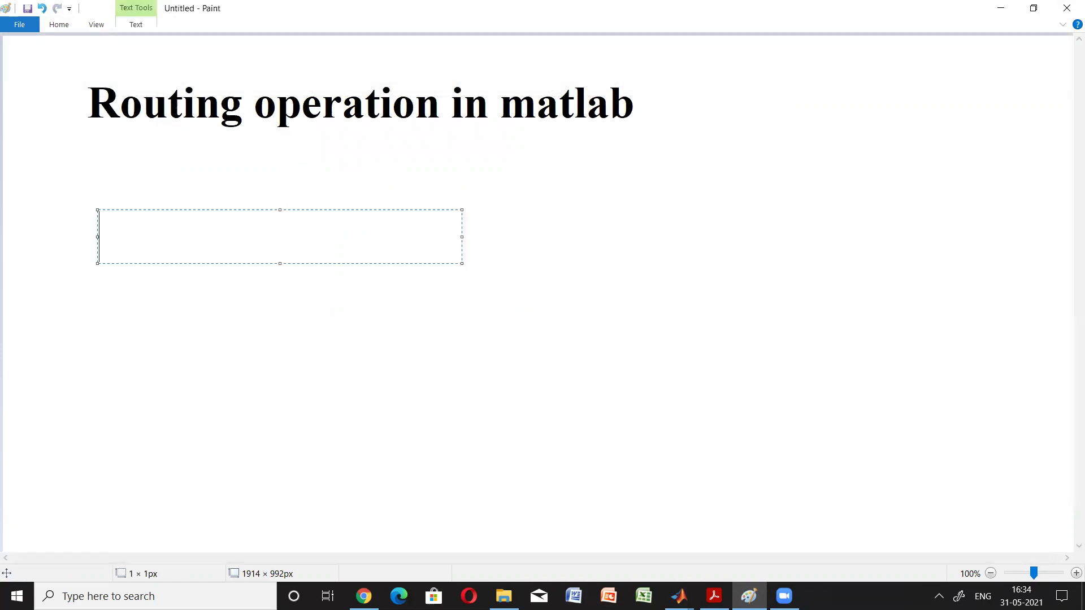
type("Rout")
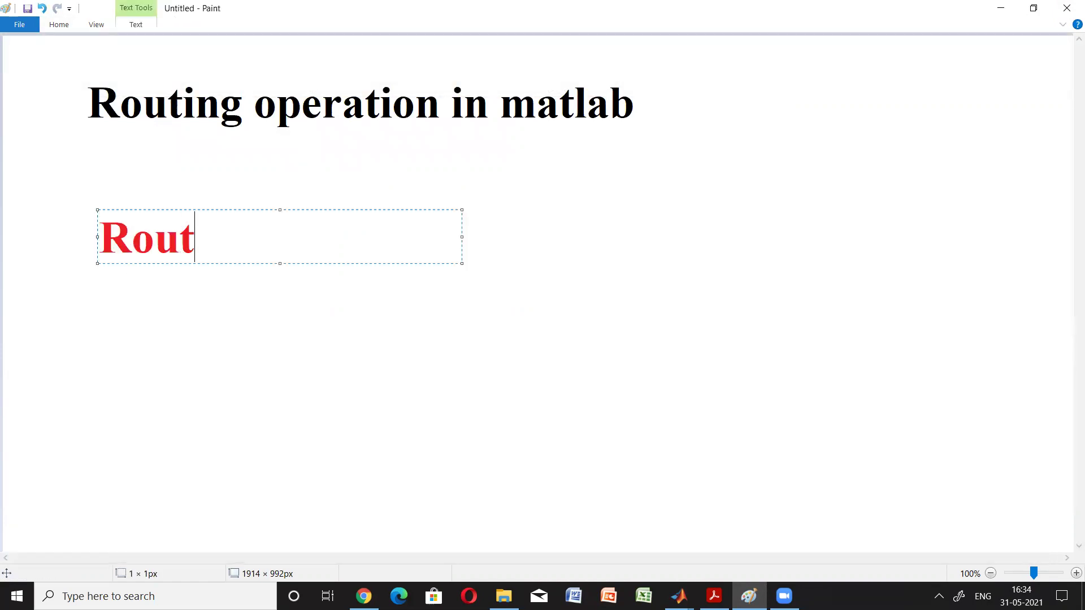
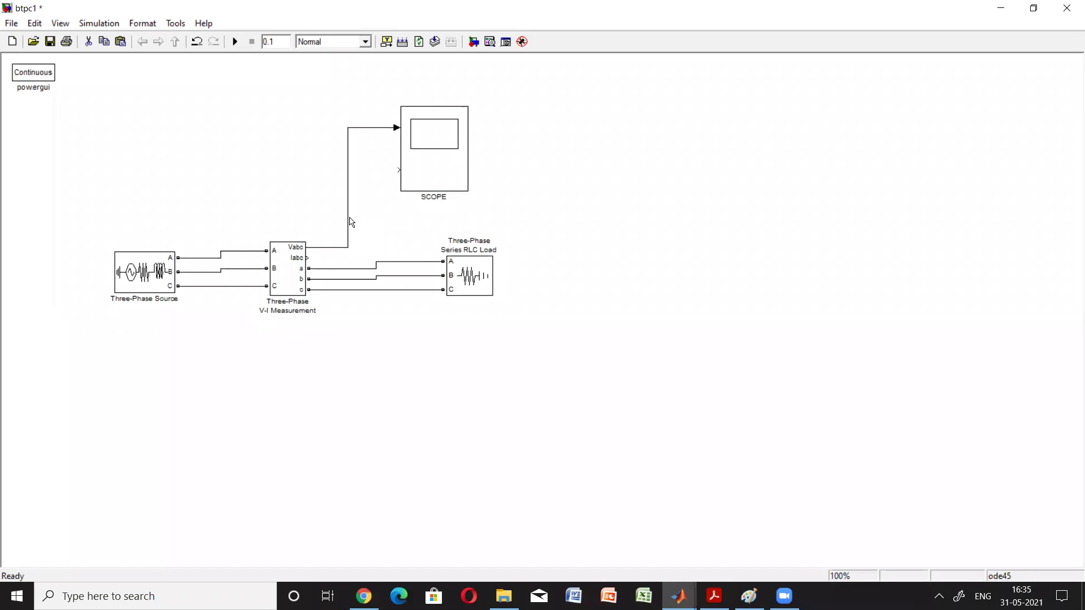
Switch to the btpc1 Simulink model and move SCOPE, detached from its line, to the far upper-right area of the diagram
left_click(425, 177)
left_click_drag(1040, 111, 1038, 114)
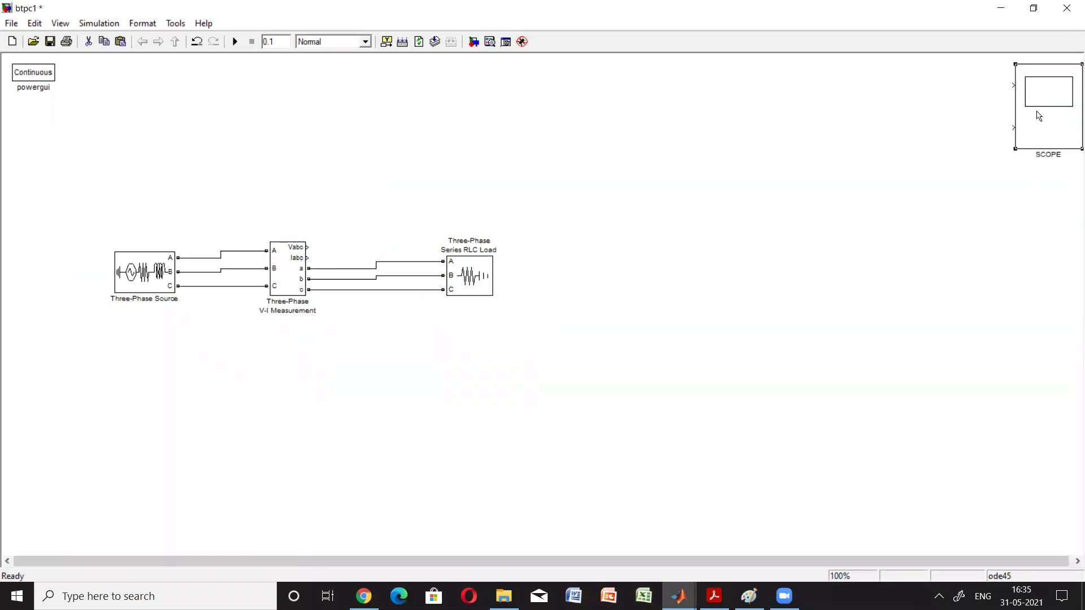
left_click(839, 202)
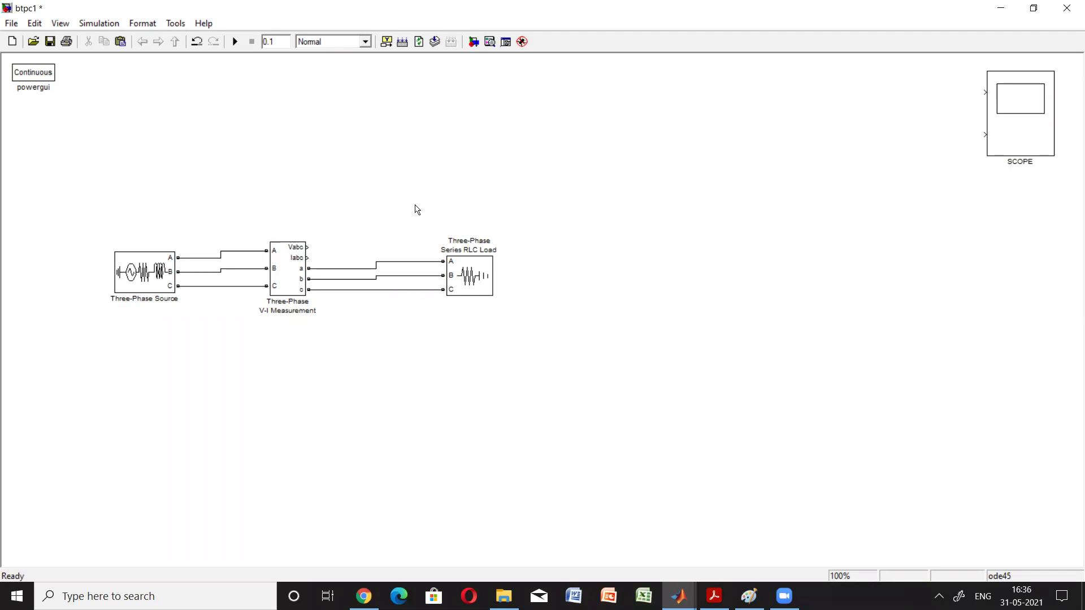
Connect the Vabc and Iabc outputs directly to SCOPE's two inputs and delete both lines again
left_click_drag(307, 247, 983, 94)
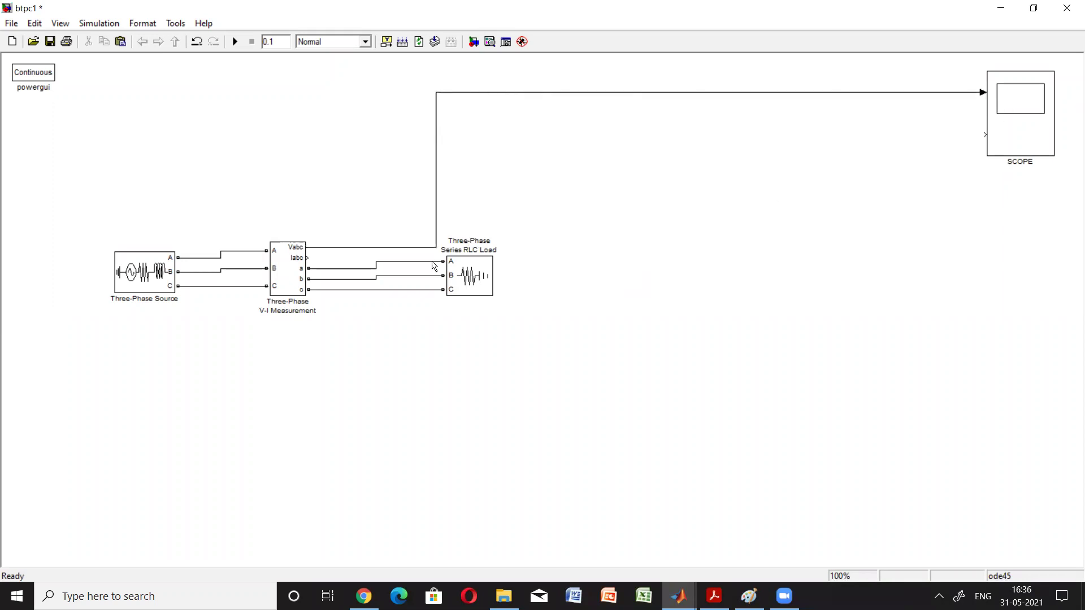
left_click_drag(310, 258, 983, 134)
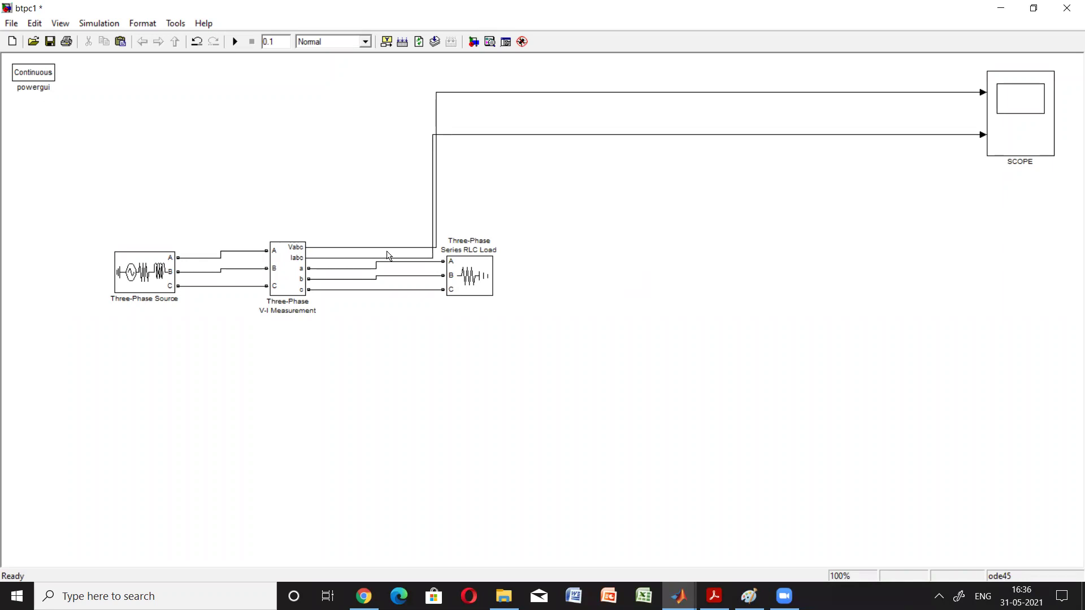
left_click(610, 134)
key("Delete")
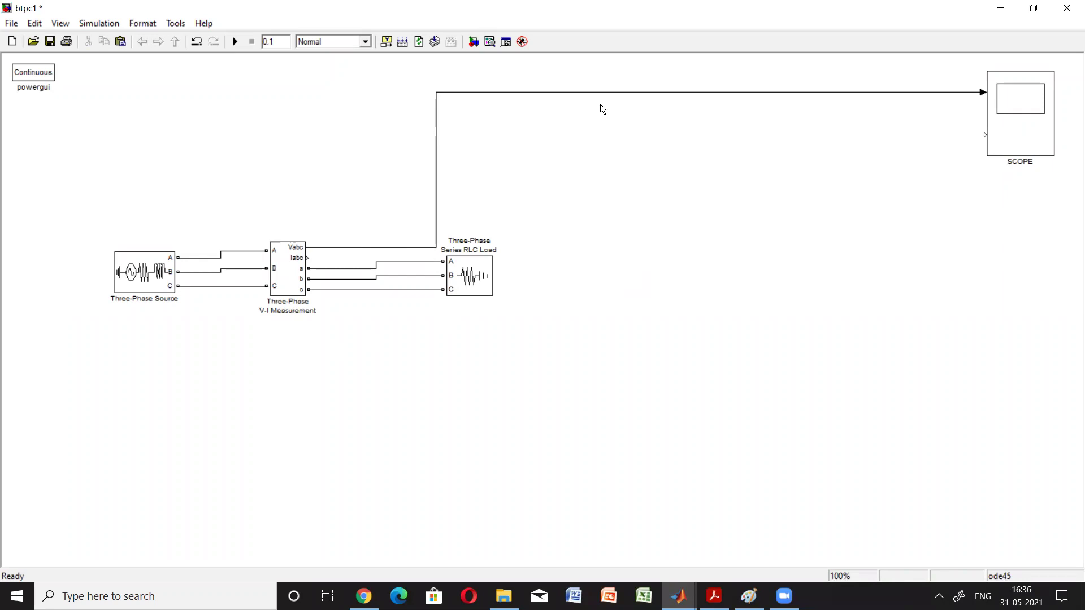
left_click(603, 92)
key("Delete")
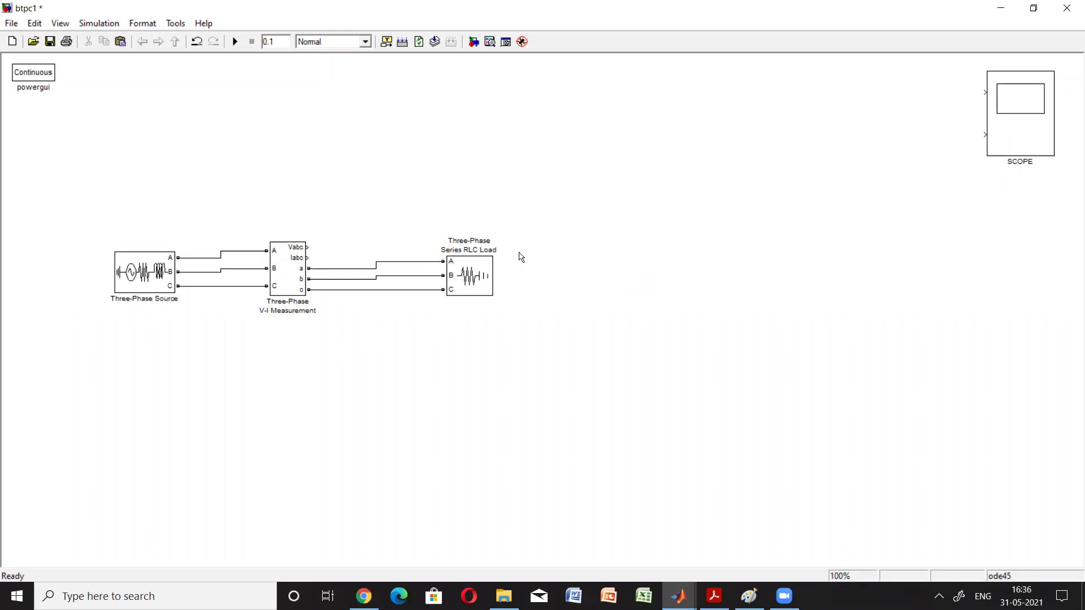
Add a From block and a Goto block from Simulink's Signal Routing library to the free area beside the load
left_click(473, 43)
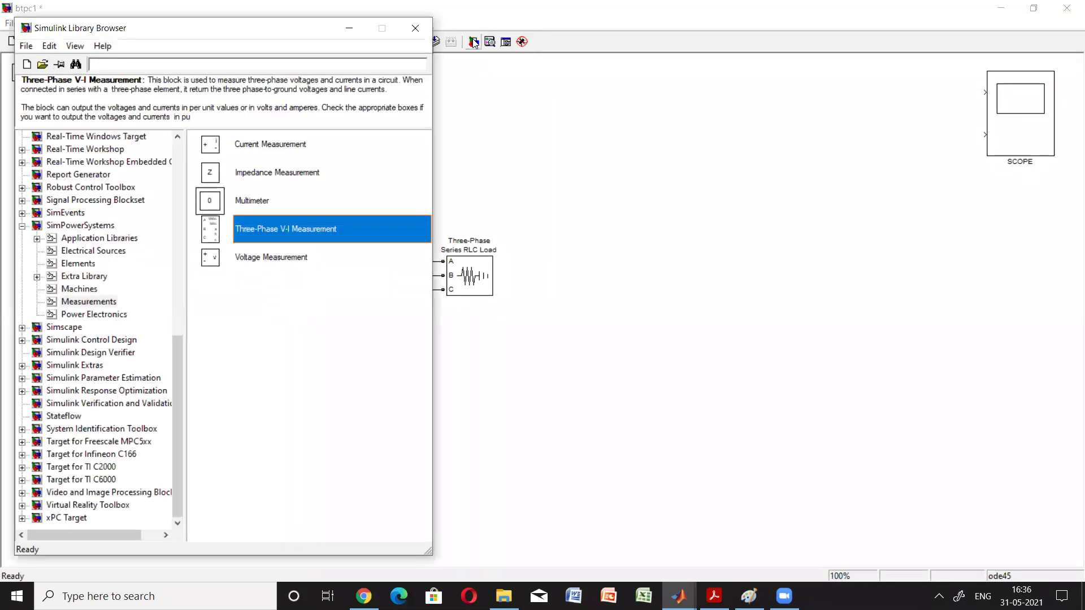
scroll(153, 368, "up", 11)
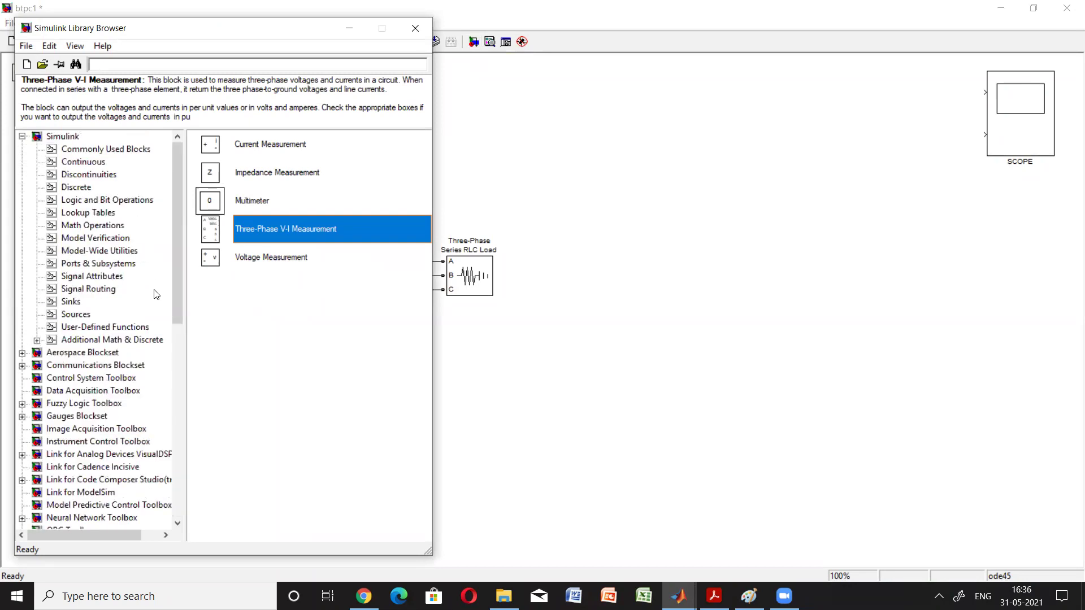
left_click(104, 293)
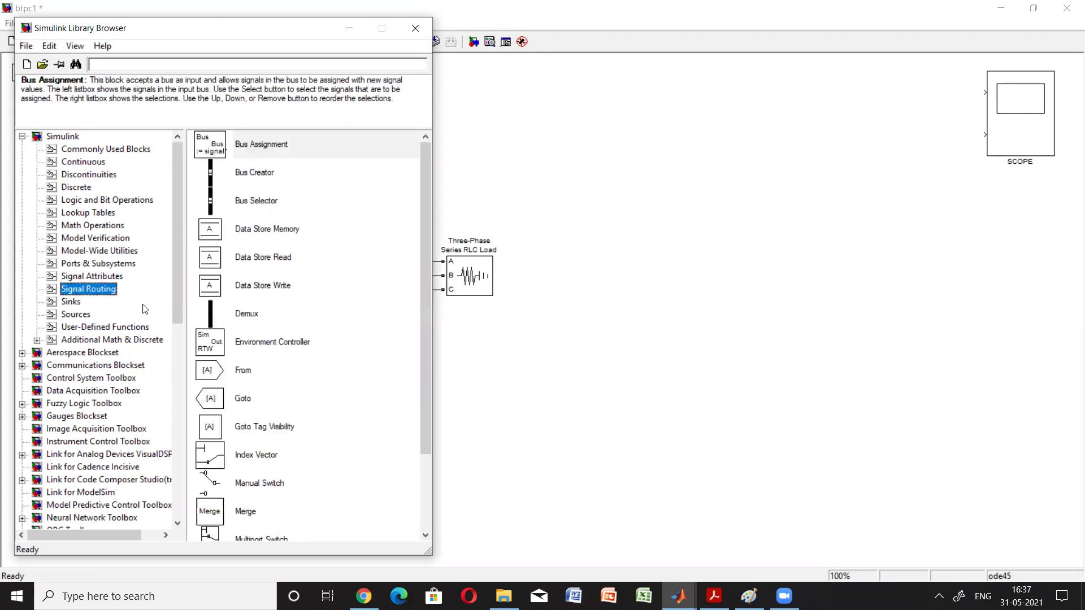
scroll(266, 464, "down", 1)
scroll(265, 464, "down", 2)
scroll(261, 468, "up", 3)
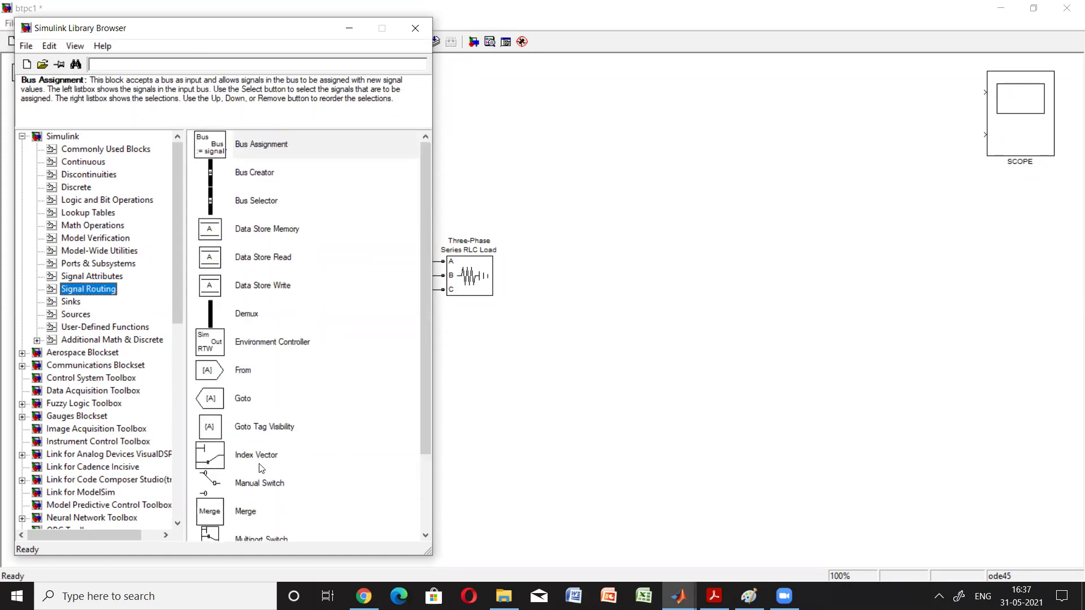
left_click(242, 373)
left_click_drag(241, 371, 587, 308)
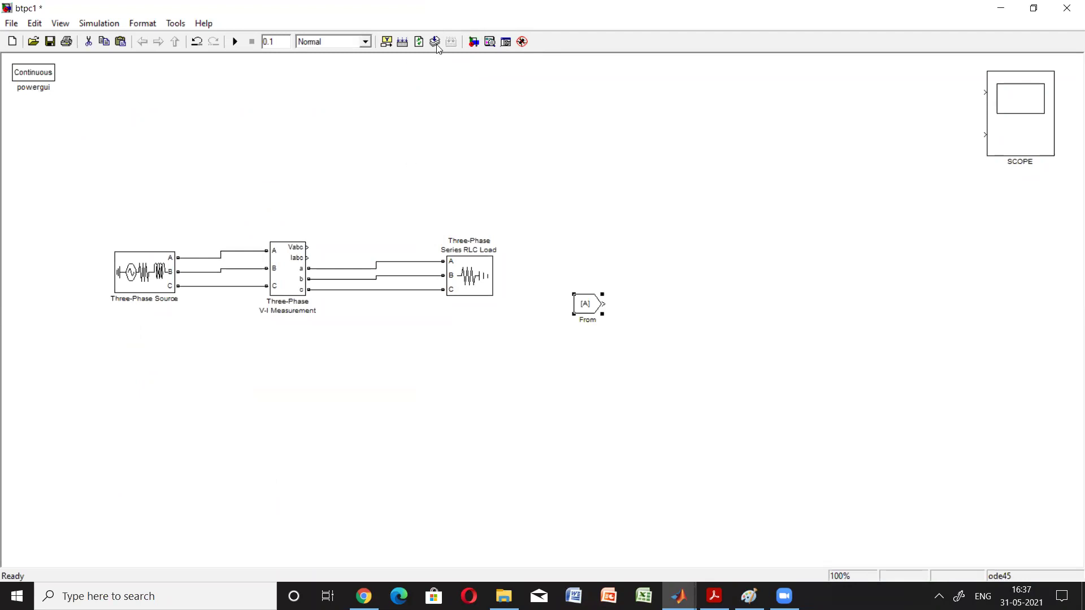
left_click(474, 41)
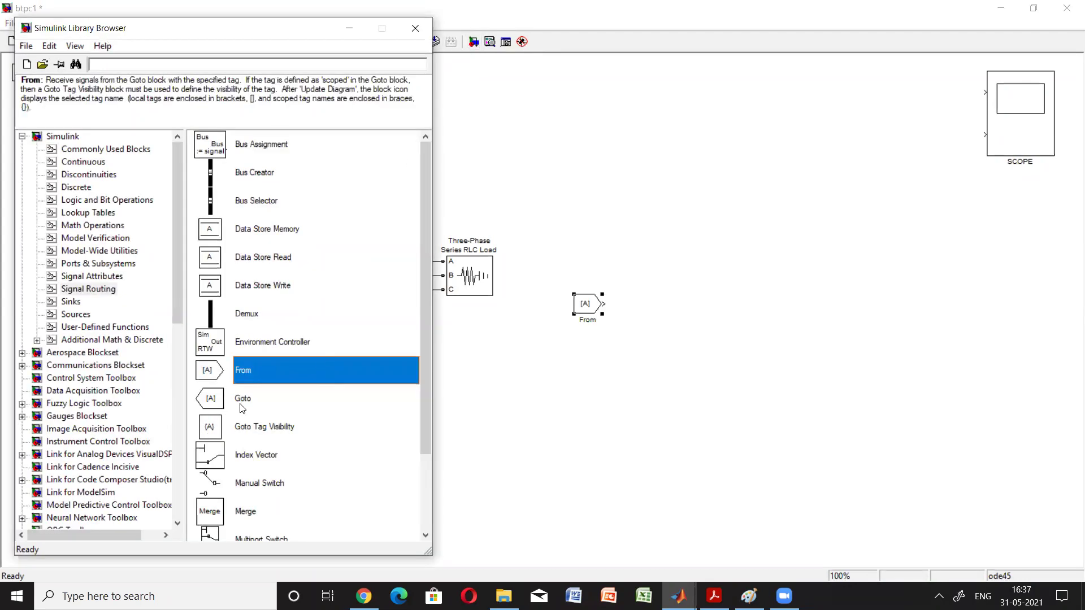
left_click_drag(481, 338, 714, 305)
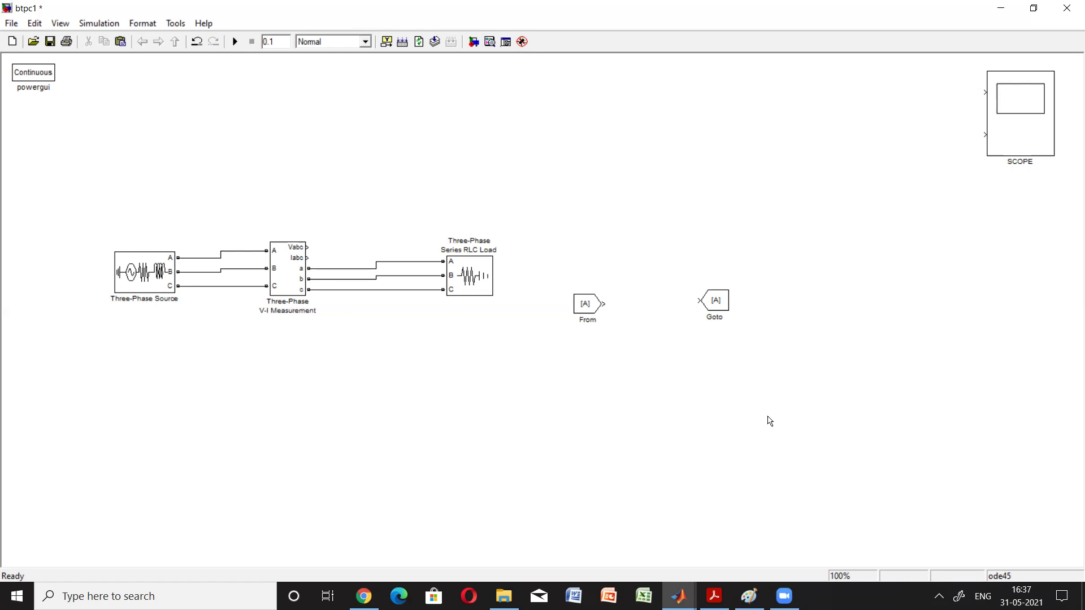
Move the Goto block above and beside the load, and place the From block between it and SCOPE
left_click_drag(711, 303, 570, 140)
left_click(618, 202)
left_click_drag(585, 306, 641, 207)
left_click(694, 216)
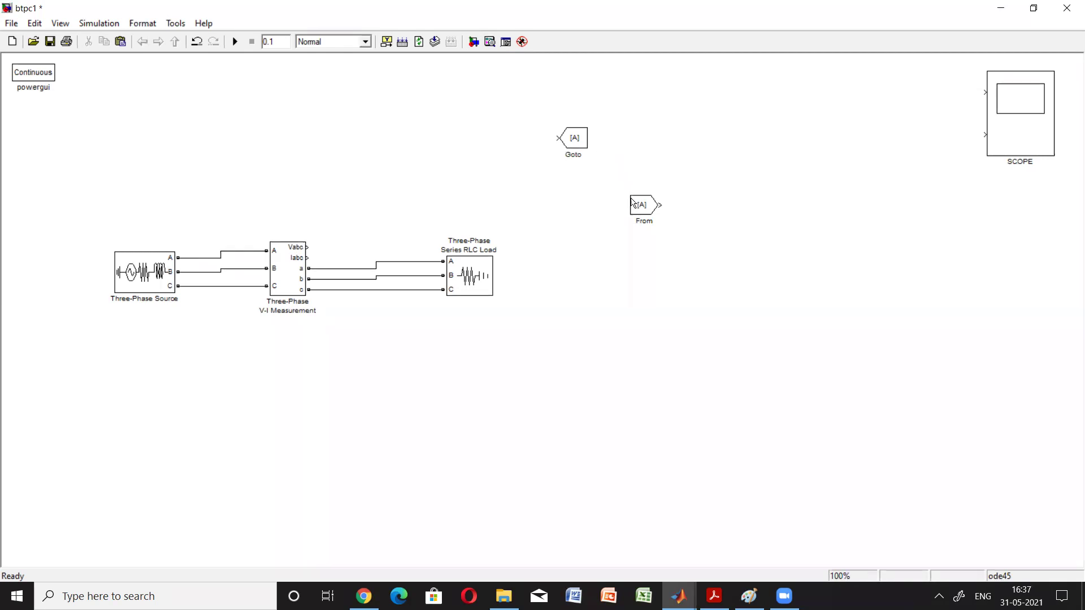
left_click(651, 218)
left_click(681, 290)
left_click_drag(638, 206, 695, 146)
left_click(332, 251)
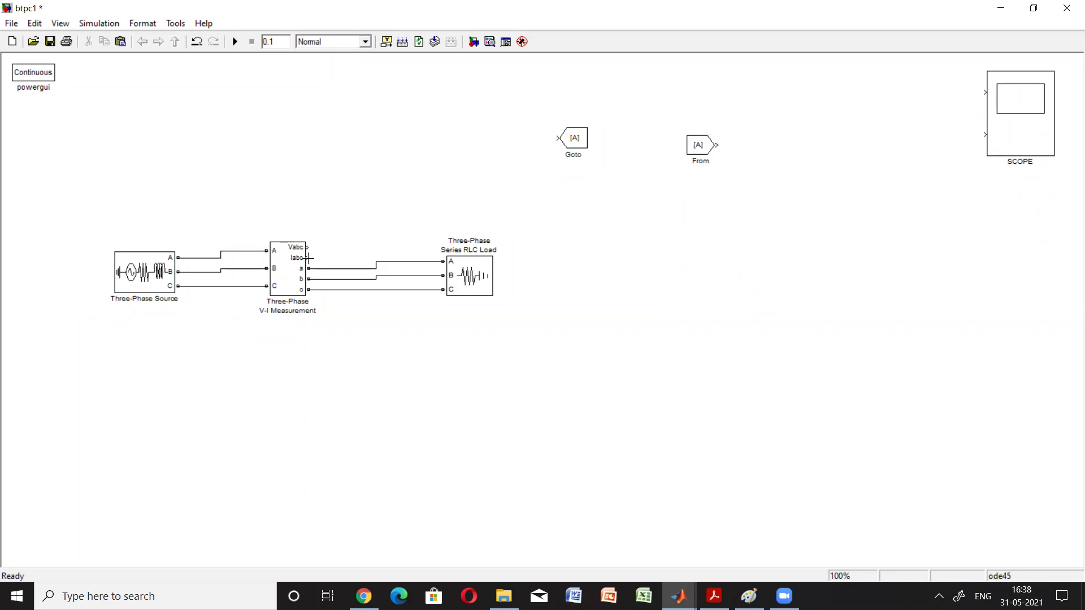
Duplicate the Goto and From blocks, placing each copy below its original
left_click(578, 147)
left_click(568, 248)
key("ctrl+v")
left_click(704, 247)
left_click(699, 151)
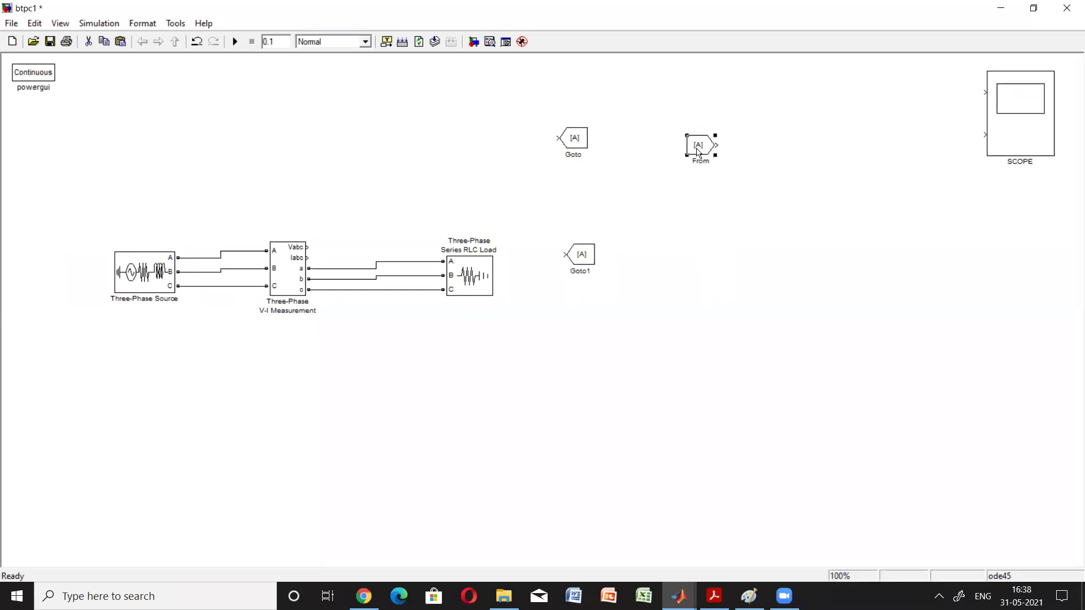
left_click(710, 258)
key("ctrl+v")
Move both Goto blocks close above the Three-Phase V-I Measurement block's Vabc and Iabc outputs
left_click(573, 141)
key("ctrl+x")
key("ctrl+v")
left_click(579, 259)
key("ctrl+x")
key("ctrl+v")
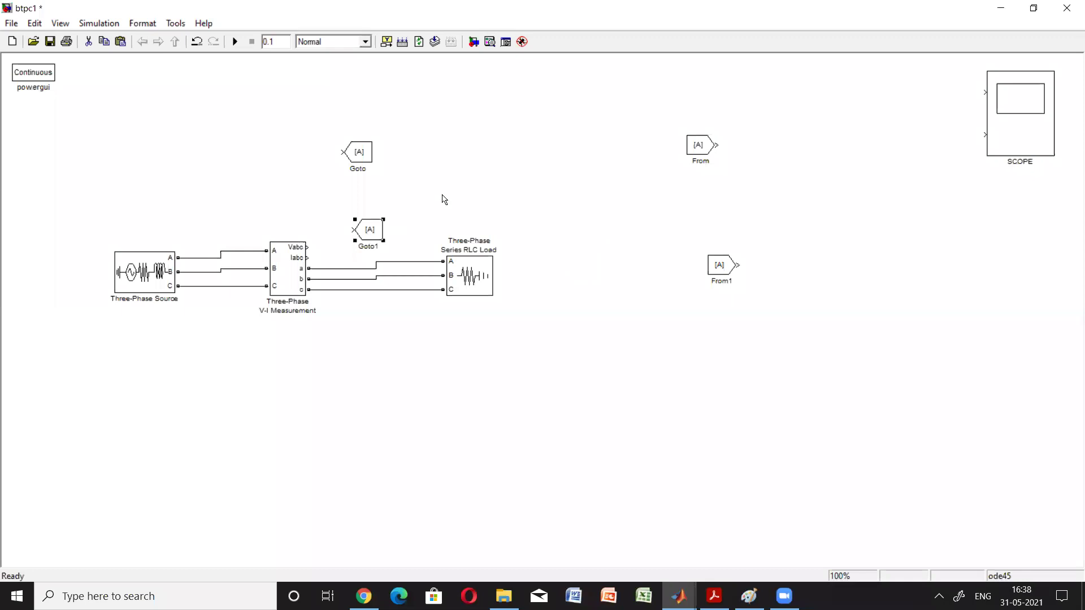
Connect Vabc to Goto, Iabc to Goto1, From to SCOPE's first input and From1 to its second input
left_click_drag(309, 247, 339, 151)
left_click_drag(308, 258, 350, 230)
left_click_drag(984, 92, 980, 93)
left_click_drag(742, 263, 983, 136)
key("Delete")
left_click_drag(746, 263, 983, 135)
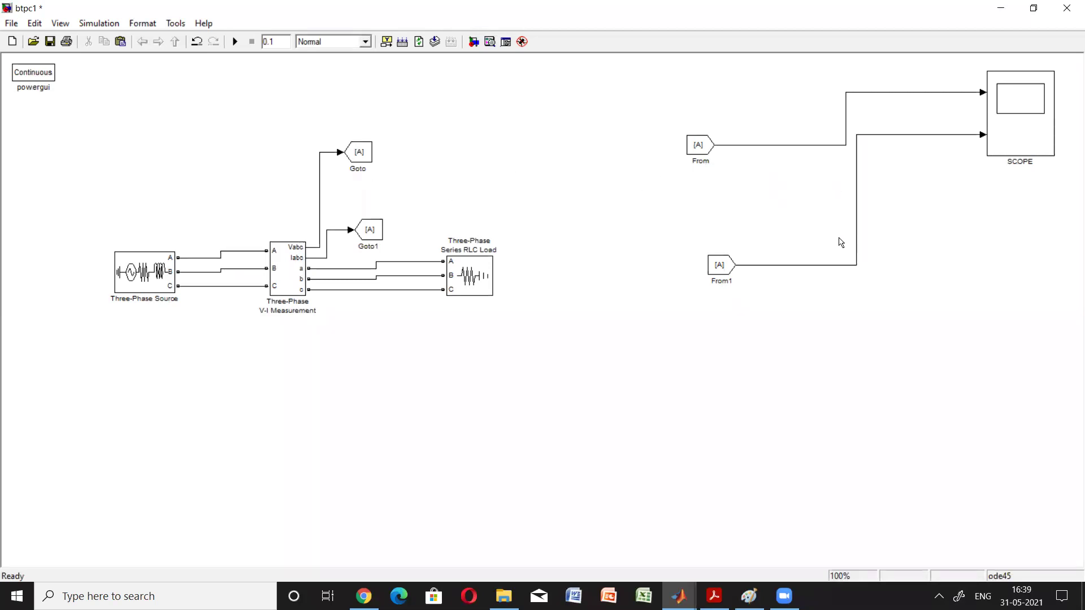
Keep the From block's goto tag as A and set the From1 block's goto tag to B
double_click(700, 146)
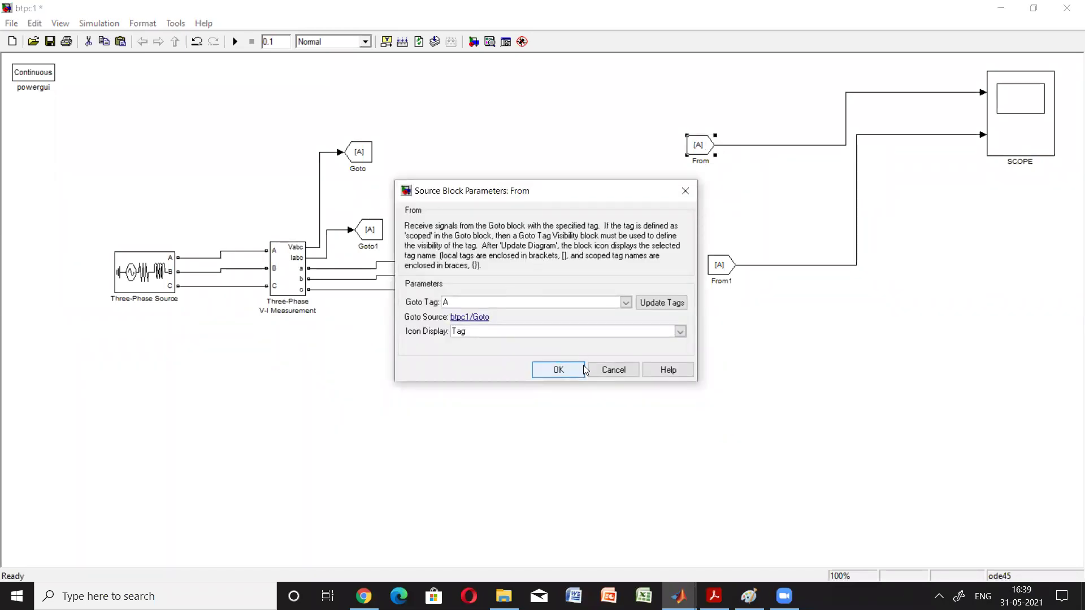
left_click(555, 370)
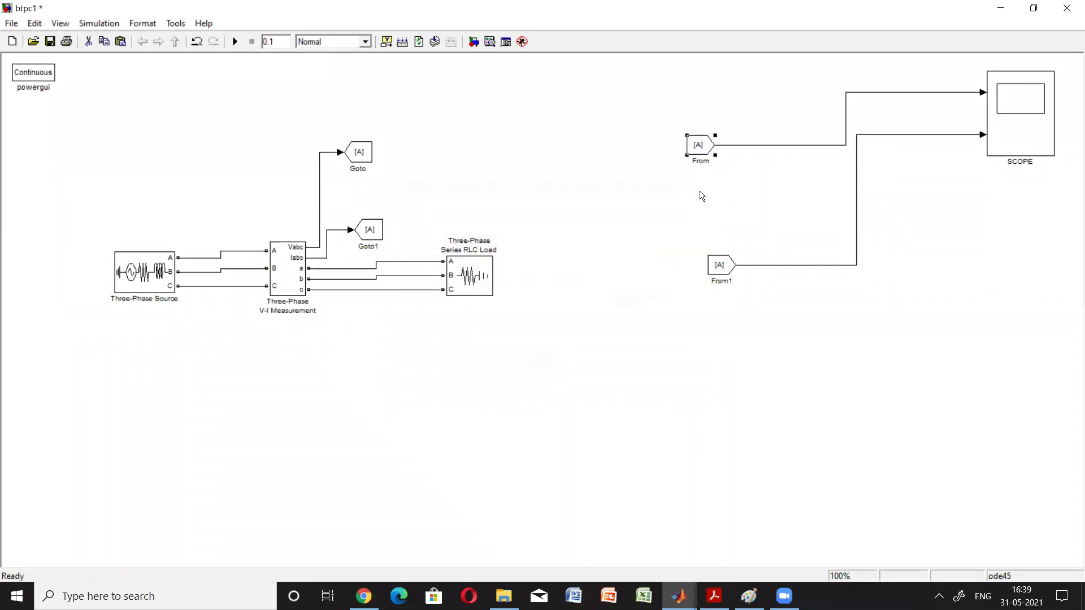
double_click(727, 272)
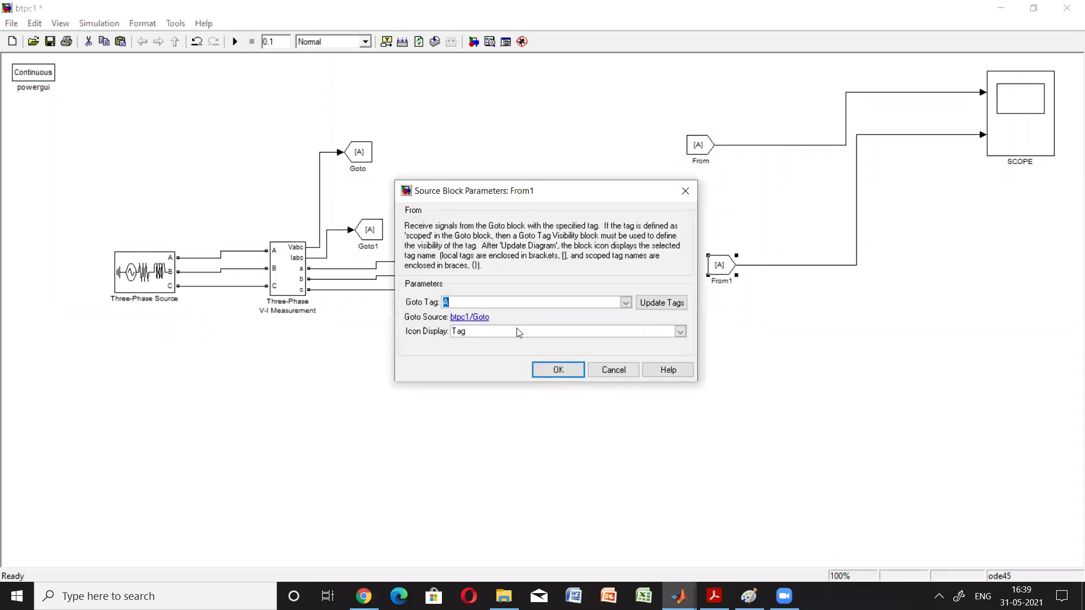
type("B")
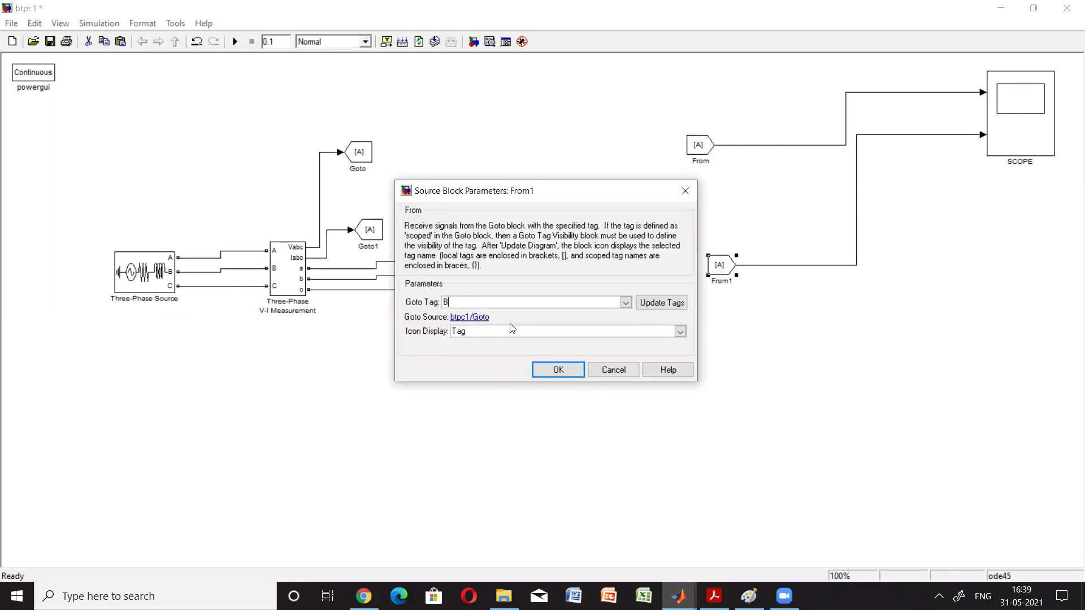
left_click(558, 371)
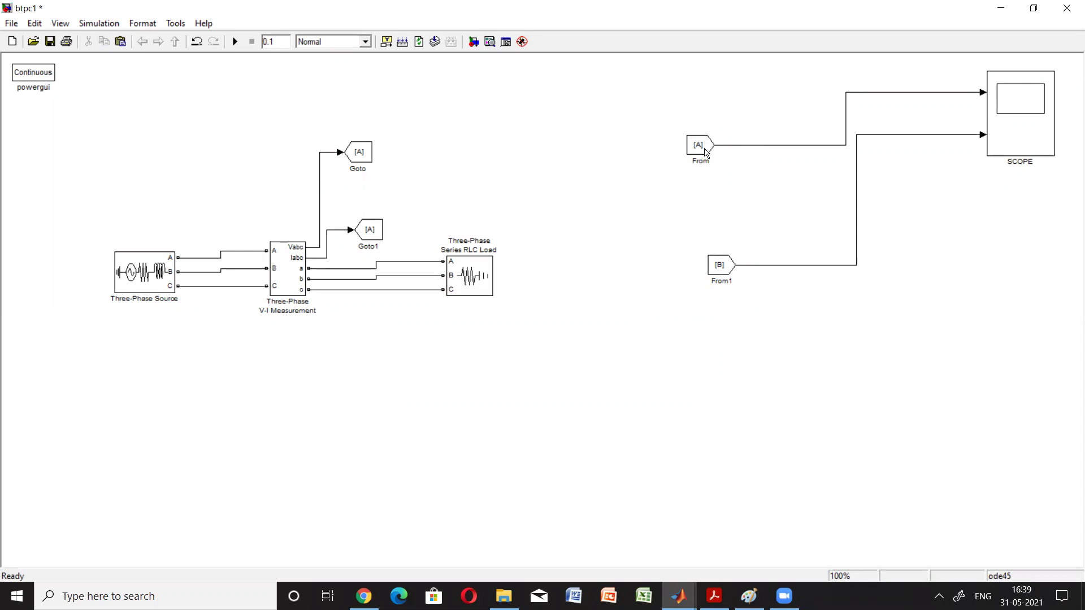
Keep the Goto block's tag as A and set the Goto1 block's tag to B
double_click(360, 156)
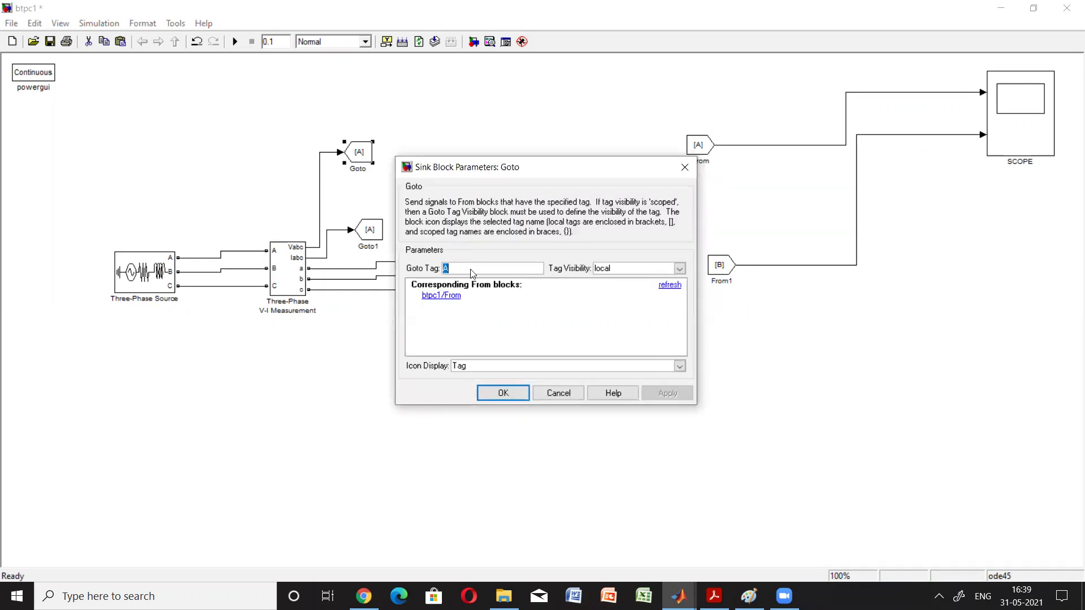
left_click(505, 392)
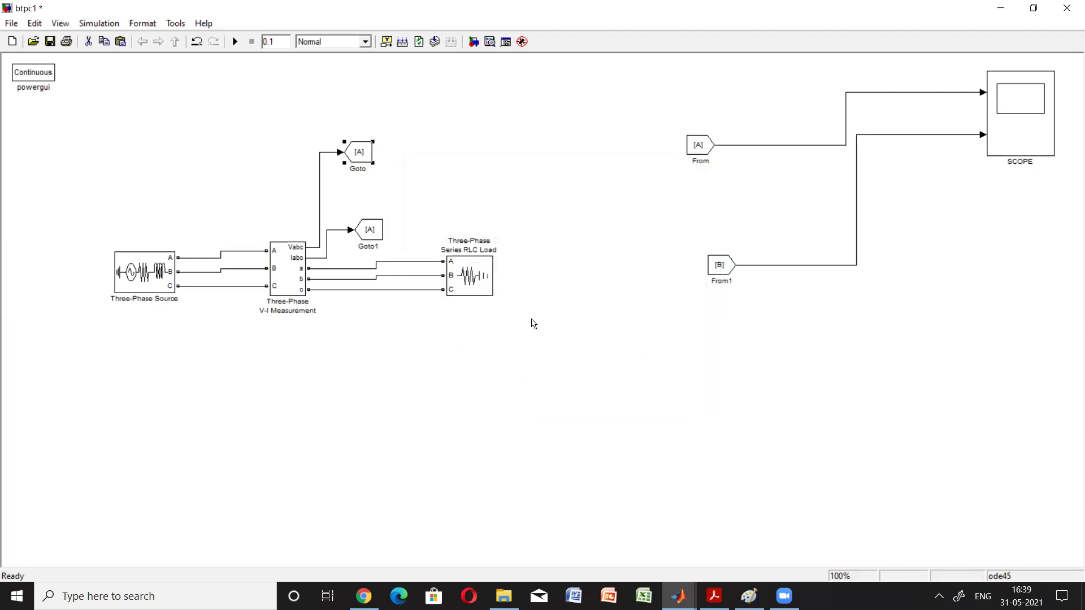
left_click(573, 214)
left_click(373, 230)
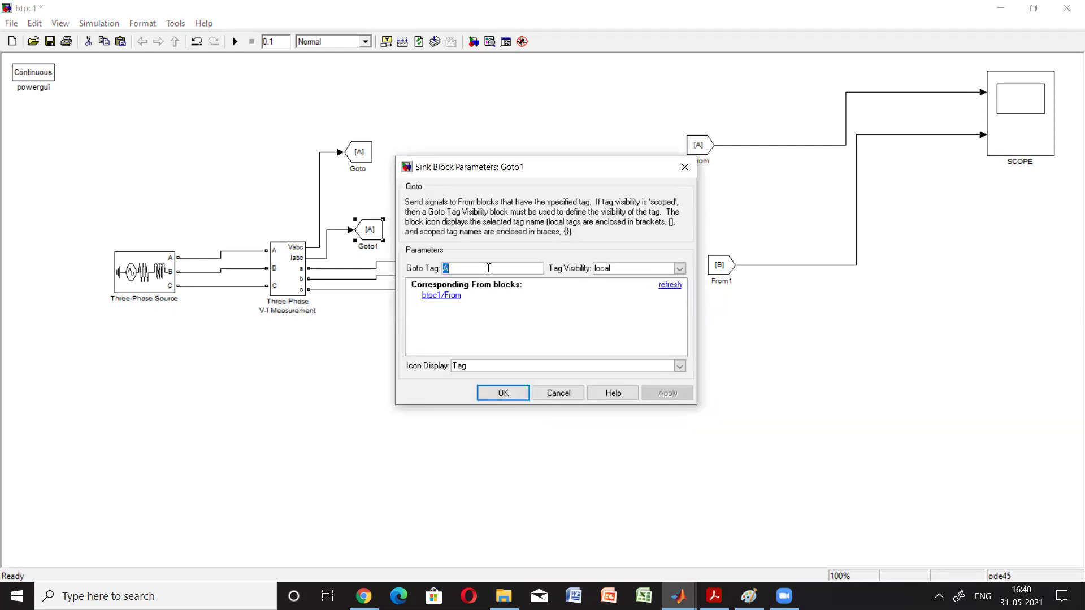
type("B")
left_click(671, 396)
left_click(503, 393)
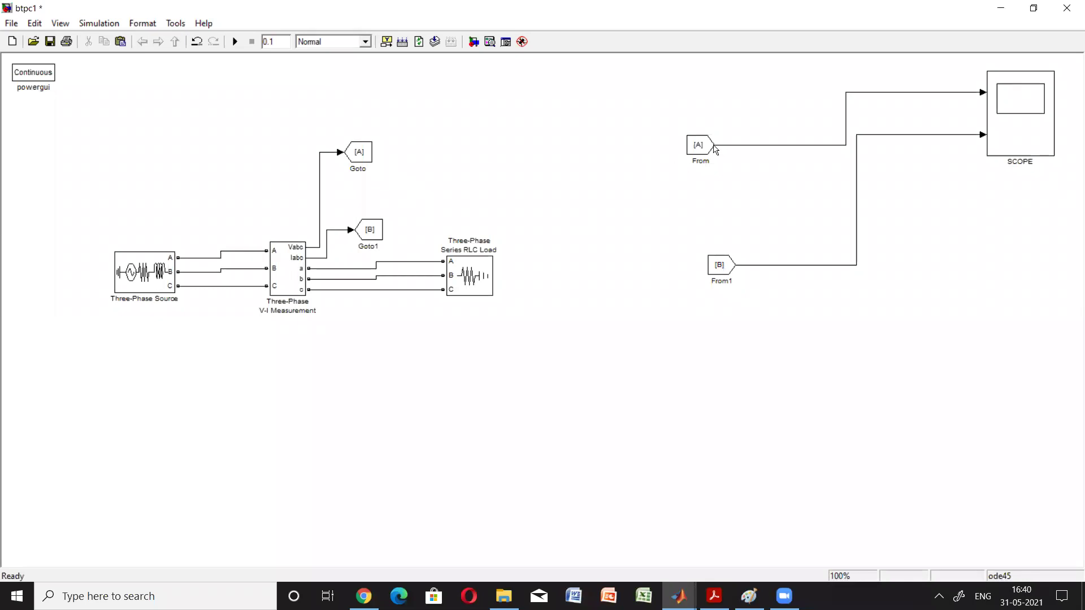
Rename the Goto block on the Iabc output as Iabcgt
left_click(378, 247)
key("BackSpace")
key("BackSpace")
key("BackSpace")
key("BackSpace")
key("BackSpace")
type("iabcgt")
left_click(479, 197)
Rename the Goto block on the Vabc output as Vabcgt
left_click(364, 170)
key("End")
key("BackSpace")
key("BackSpace")
key("BackSpace")
key("BackSpace")
type("Vabcgt")
Rename the From block feeding SCOPE's first input as Vabcf
left_click(702, 161)
key("End")
key("BackSpace")
key("BackSpace")
key("BackSpace")
key("BackSpace")
type("Vabcf")
left_click(701, 314)
Rename the From block feeding SCOPE's second input as Iabcf
left_click(730, 284)
key("BackSpace")
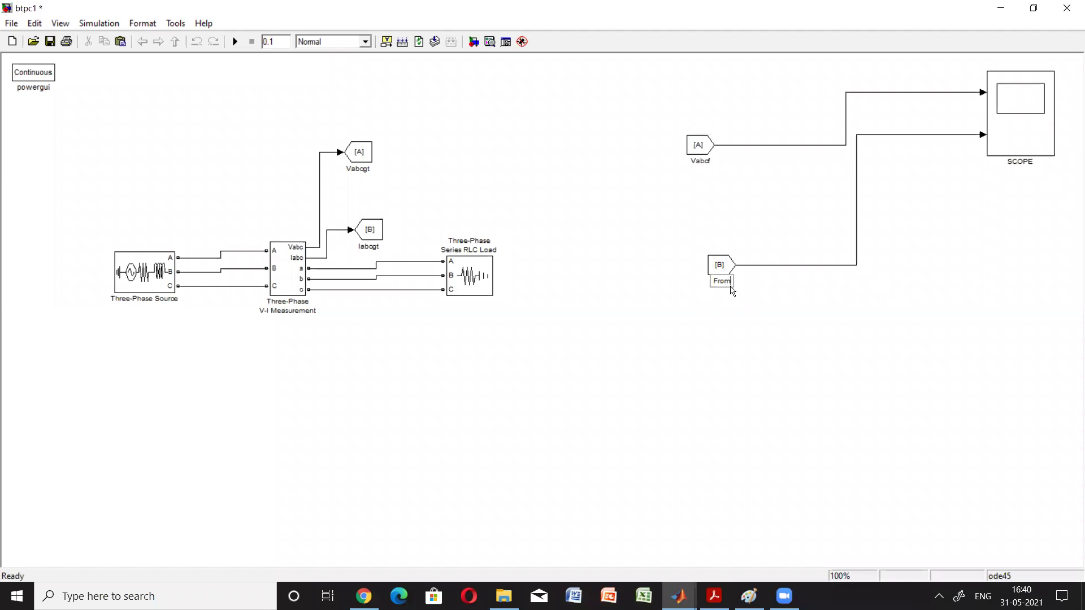
key("BackSpace")
key("BackSpace")
key("BackSpace")
key("BackSpace")
type("Vabs")
key("BackSpace")
key("BackSpace")
key("BackSpace")
key("BackSpace")
type("Iabcf")
left_click(737, 402)
Run the simulation with the routed signals, examine the voltage and current waveforms in SCOPE and close it
left_click(235, 42)
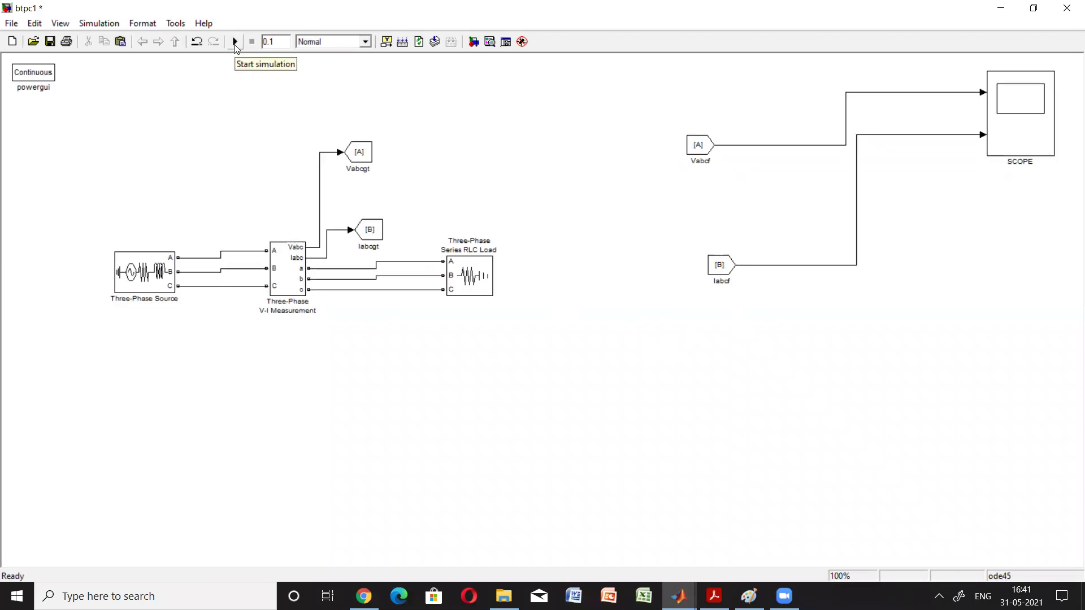
left_click(1022, 130)
double_click(1022, 131)
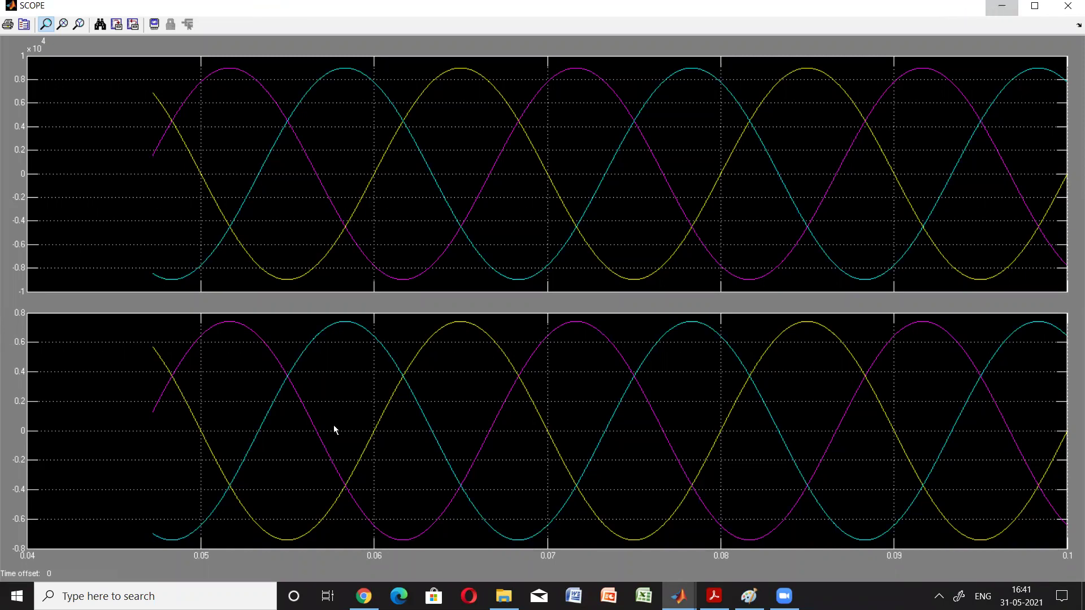
key("alt+F4")
left_click(294, 591)
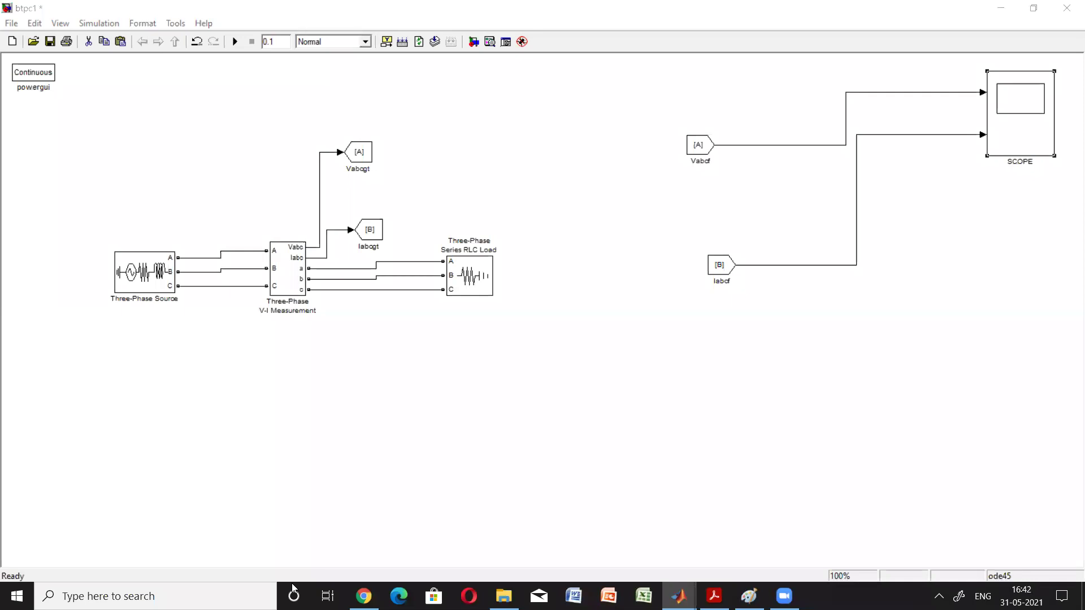